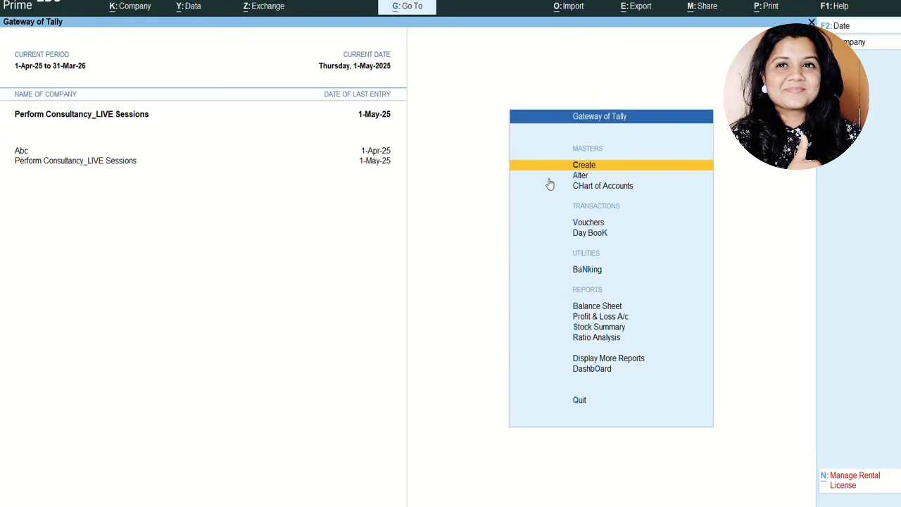
# Open the GSTR-3B report from the statutory GST reports
pyautogui.press('d')
pyautogui.press('o')
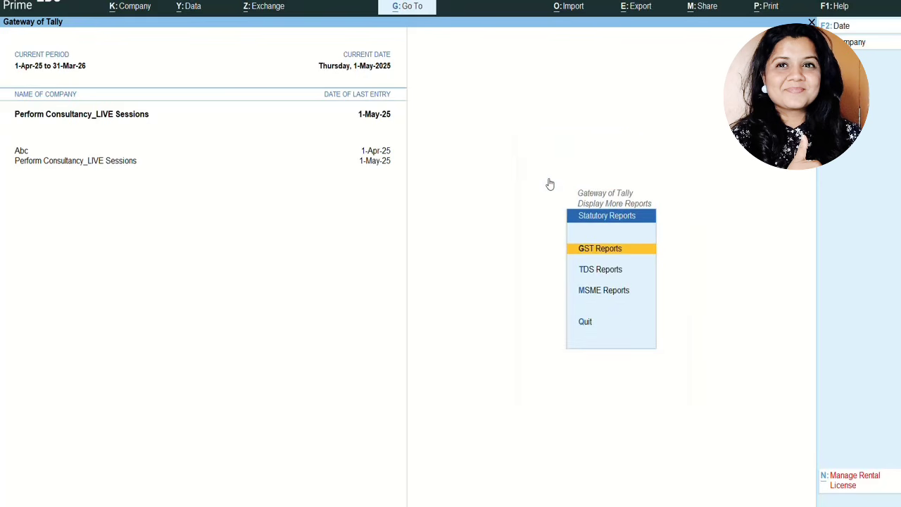
pyautogui.press('g')
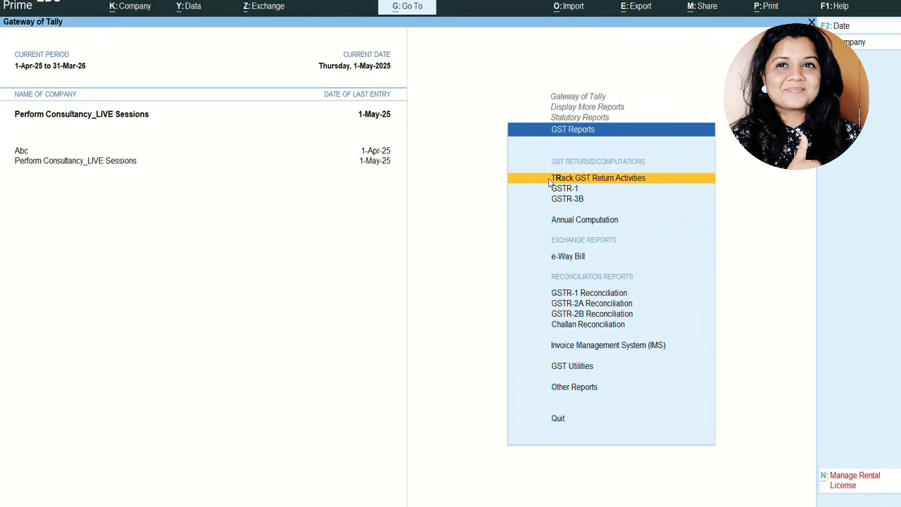
pyautogui.press('Down')
pyautogui.press('Down')
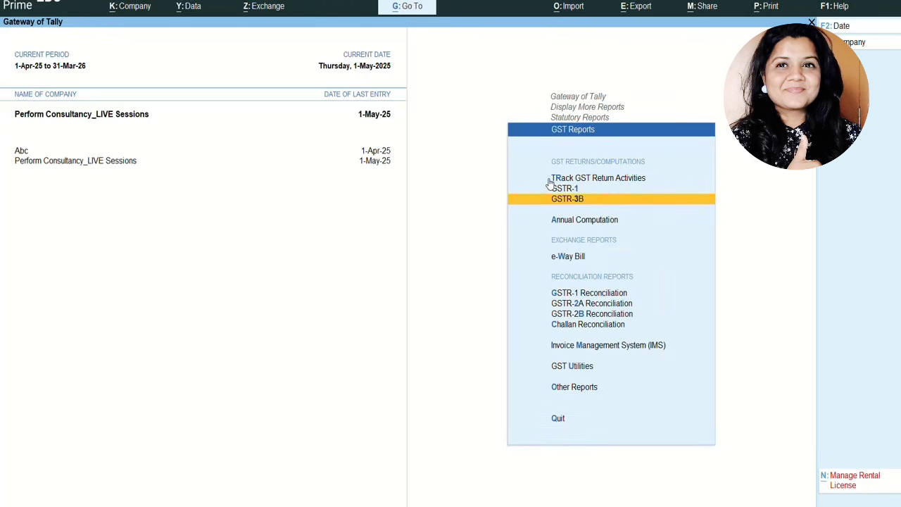
pyautogui.press('Return')
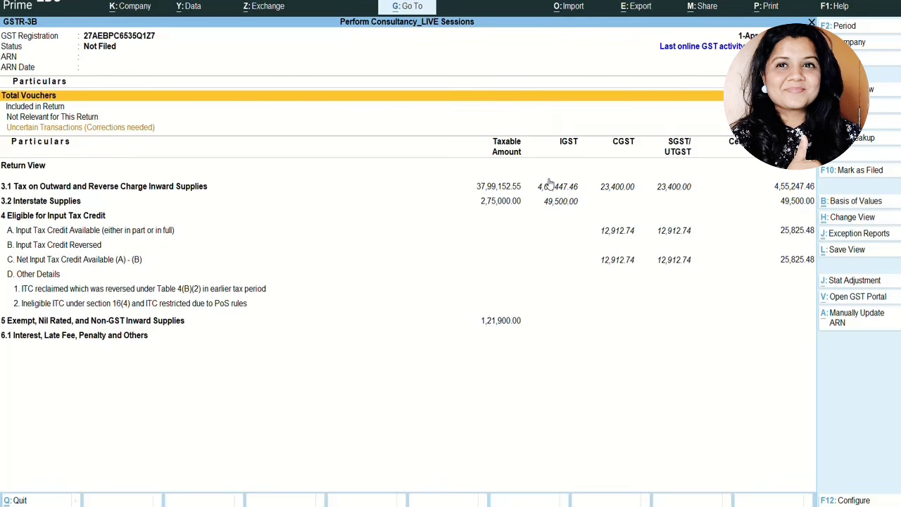
# Examine the GSTR-3B return view from outward supplies (3.1) and interstate supplies (3.2) through eligible input tax credit to exempt inward supplies (5)
pyautogui.press('Down')
pyautogui.press('Down')
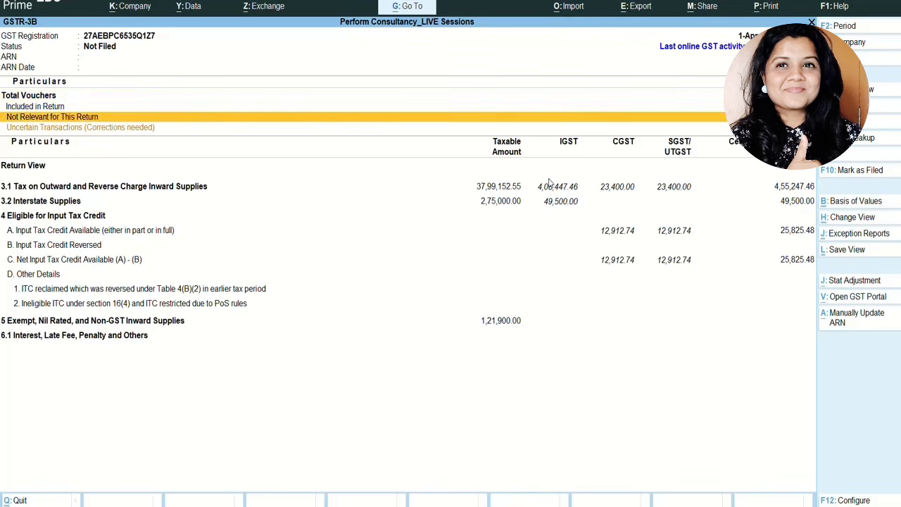
pyautogui.press('Down')
pyautogui.press('Down')
pyautogui.press('Down')
pyautogui.press('Up')
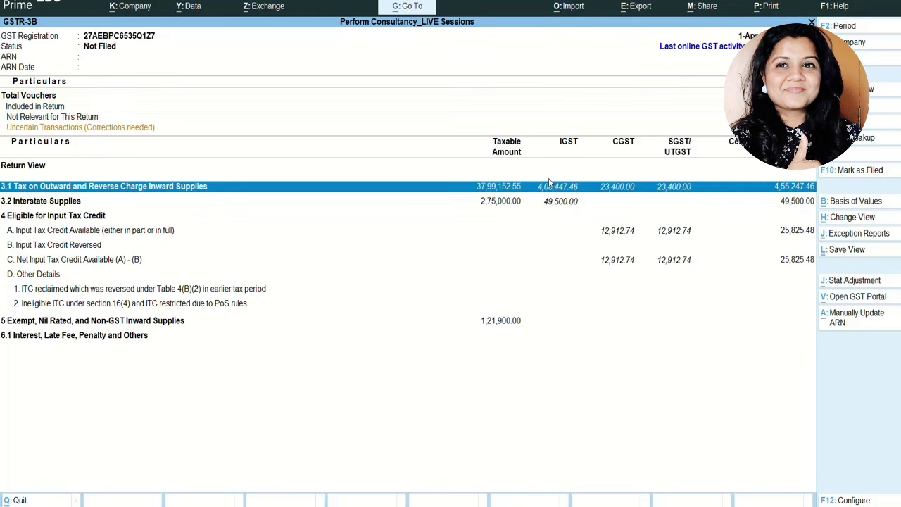
pyautogui.press('Down')
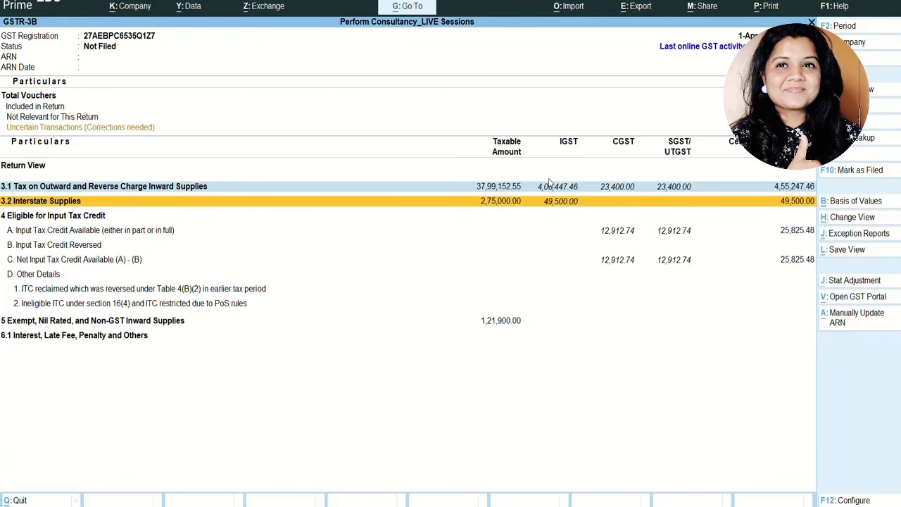
pyautogui.press('Return')
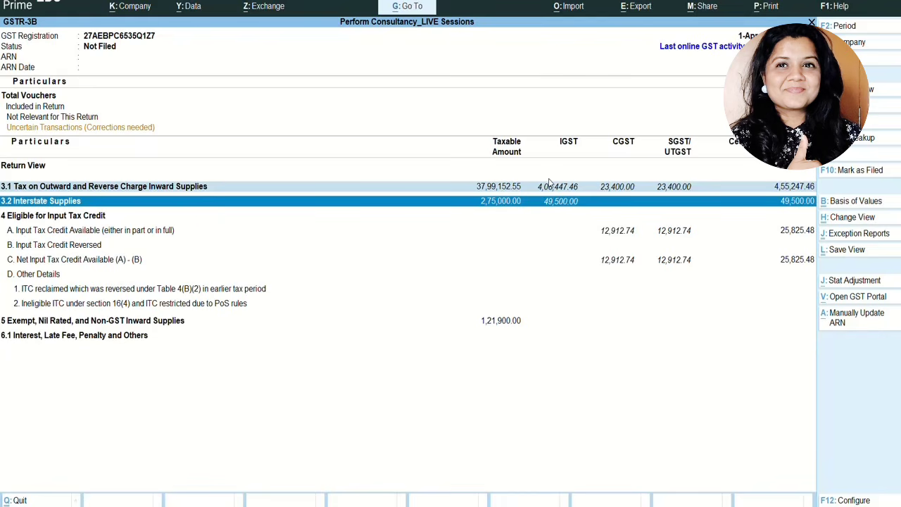
pyautogui.press('Up')
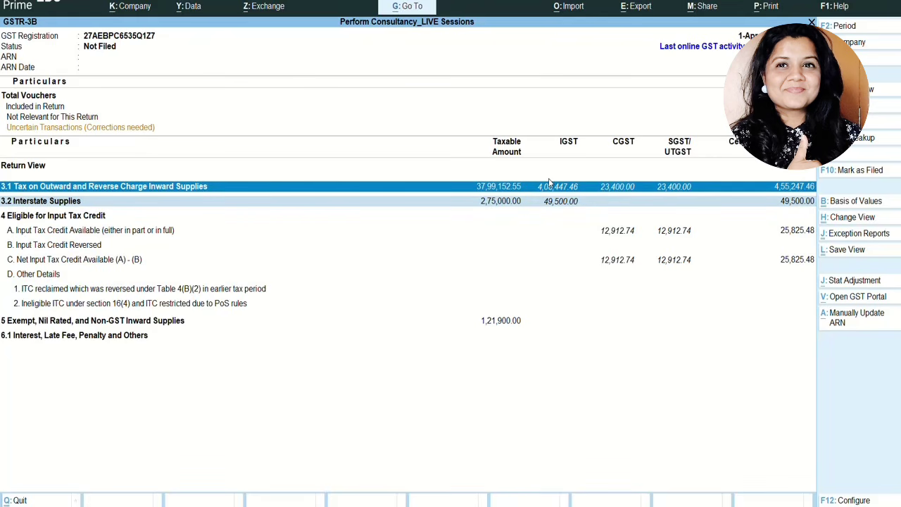
pyautogui.press('Down')
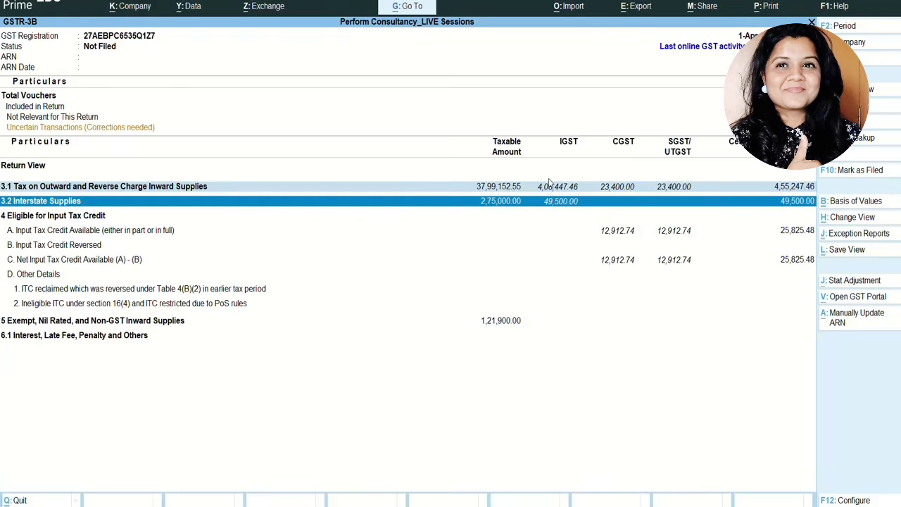
pyautogui.press('Down')
pyautogui.press('Down')
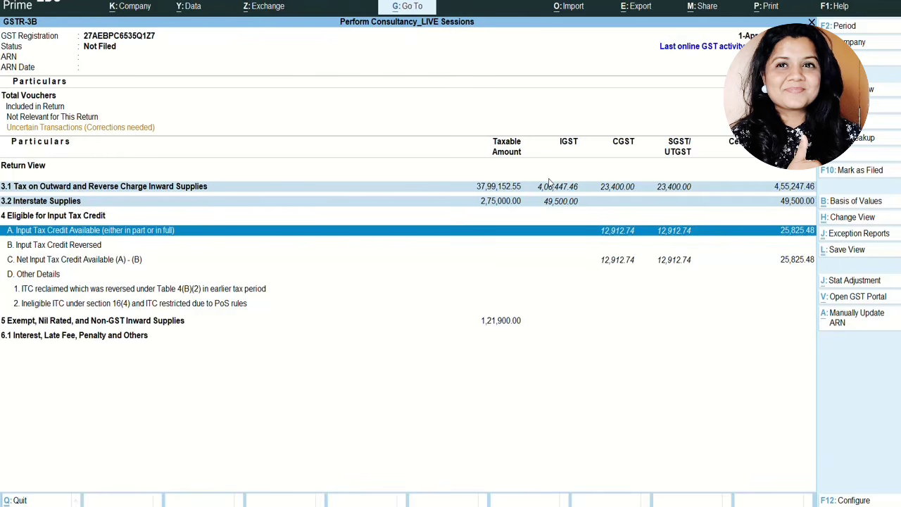
pyautogui.press('Down')
pyautogui.press('Down')
pyautogui.press('Down')
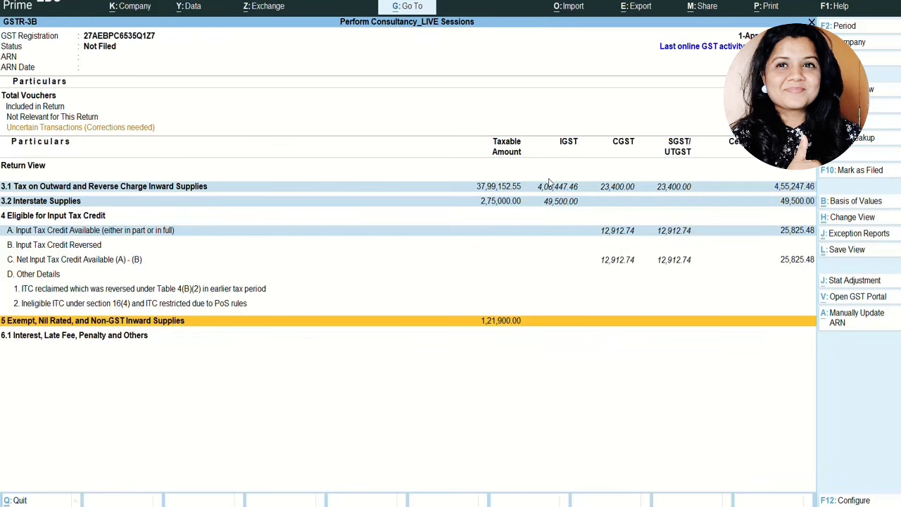
# Review the section 3.1 and 3.2 tax figures against the input tax credit available and reversed in section 4
pyautogui.press('Up')
pyautogui.press('Up')
pyautogui.press('Up')
pyautogui.press('Up')
pyautogui.press('Up')
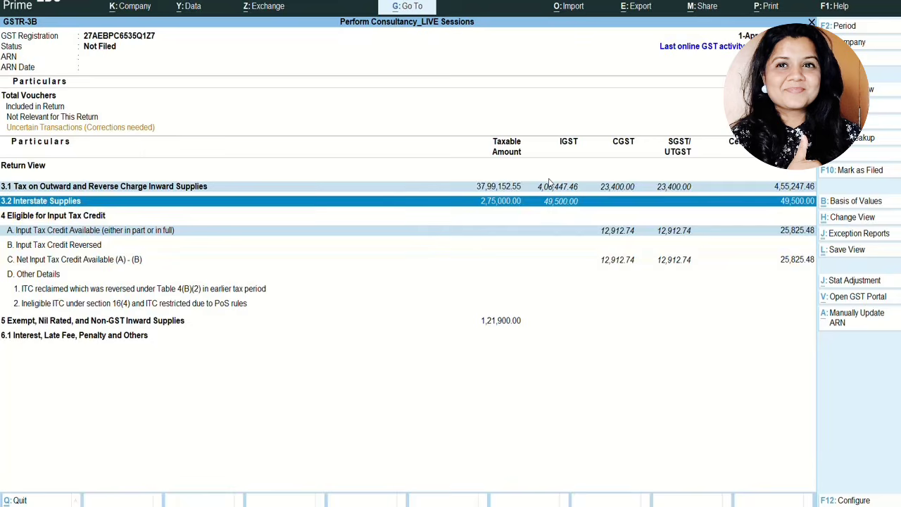
pyautogui.press('Down')
pyautogui.press('Up')
pyautogui.press('Down')
pyautogui.press('Up')
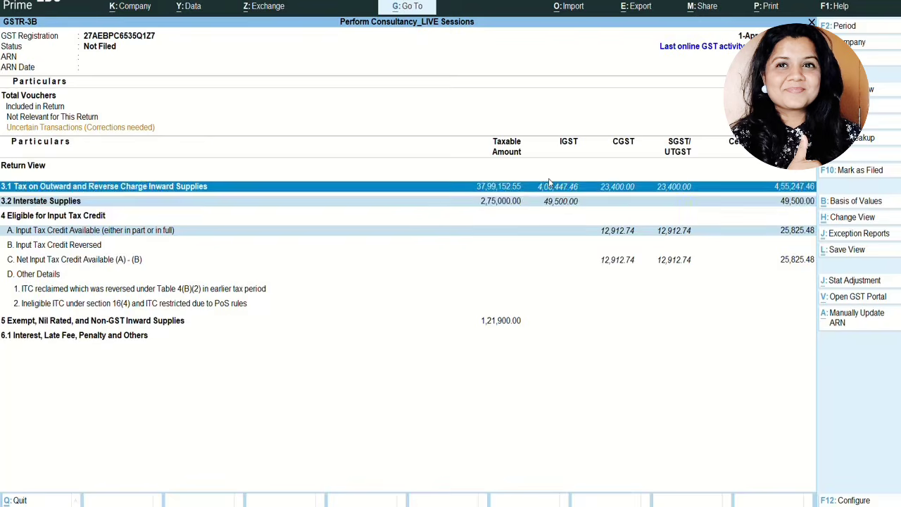
pyautogui.press('Down')
pyautogui.press('Down')
pyautogui.press('Down')
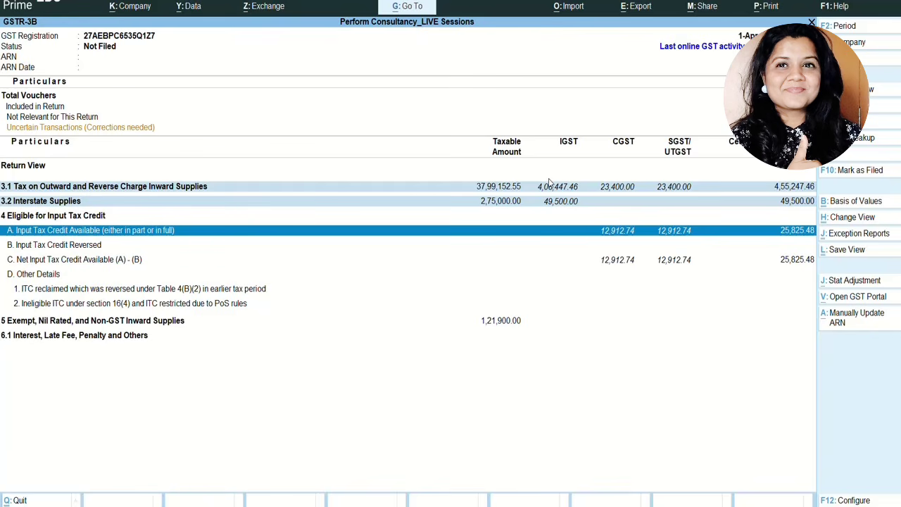
pyautogui.press('Down')
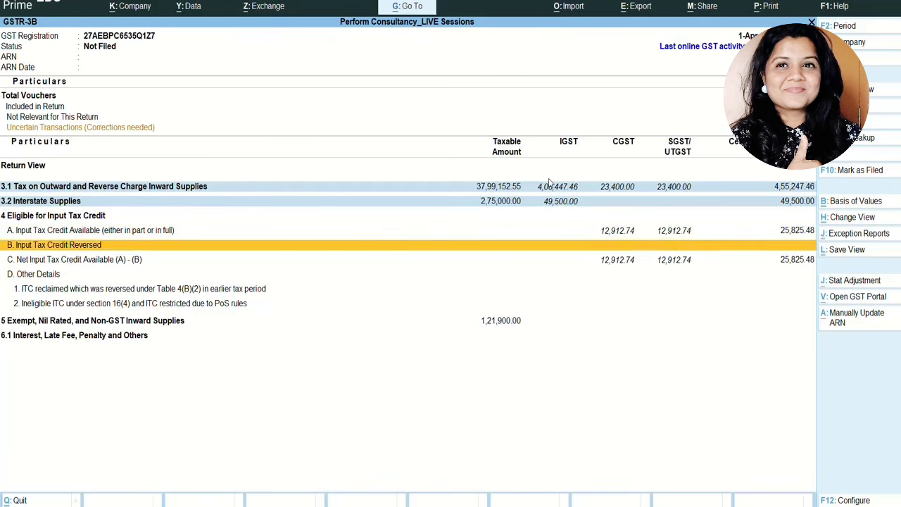
pyautogui.press('Up')
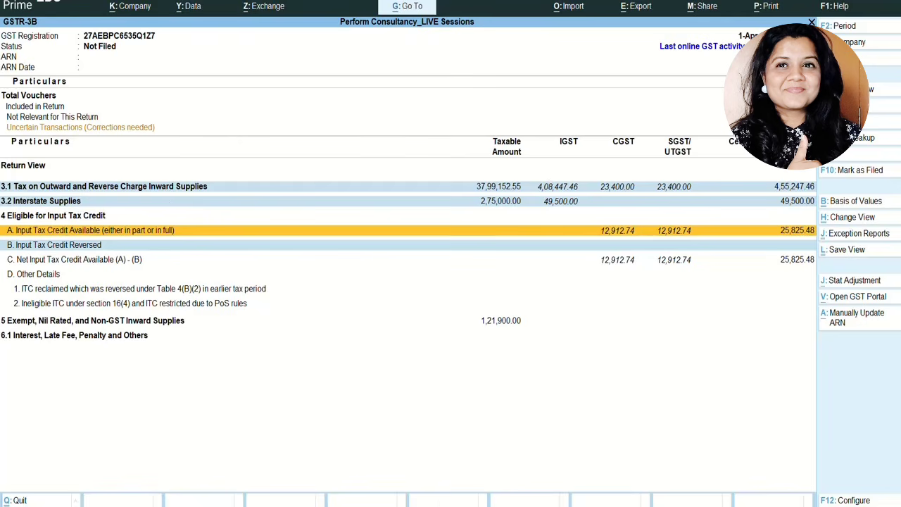
# Switch to the Tax Demo Portal in the browser and examine the ledger balances on the GST dashboard
pyautogui.click(549, 505)
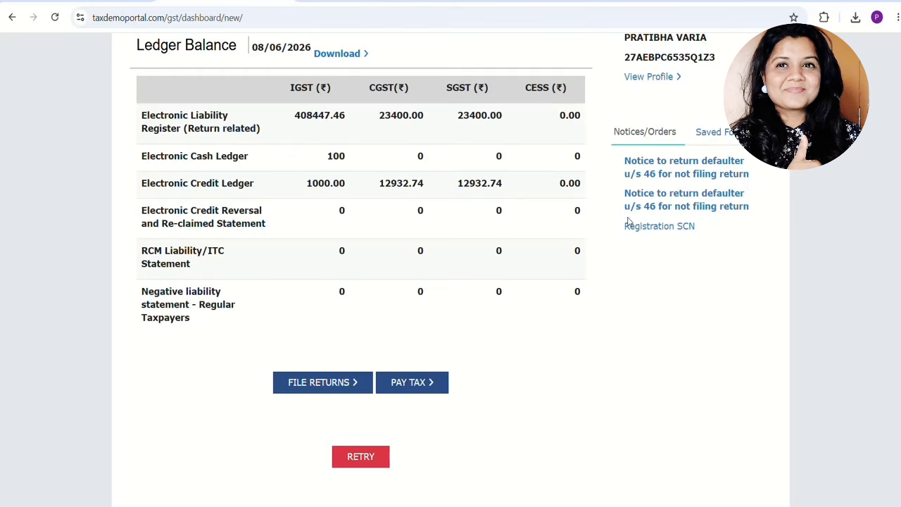
pyautogui.scroll(1, 661, 282)
pyautogui.scroll(1, 708, 342)
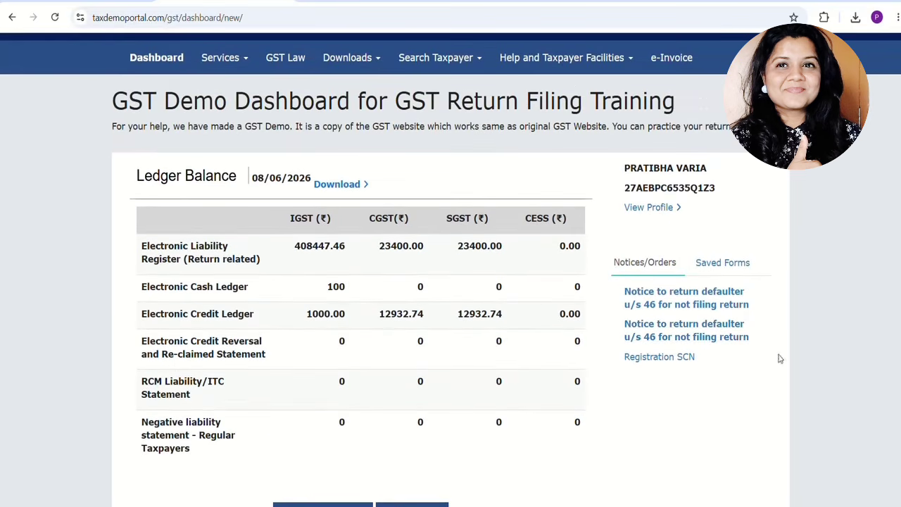
pyautogui.scroll(-1, 809, 362)
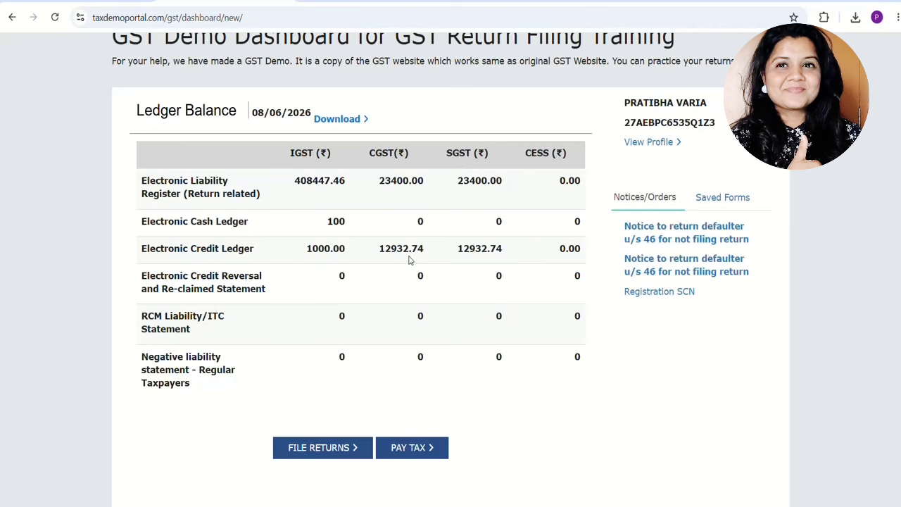
# Go to File Returns and search for the returns of April, Quarter 1 (Apr - Jun), financial year 2026-27
pyautogui.scroll(-1, 422, 359)
pyautogui.click(314, 389)
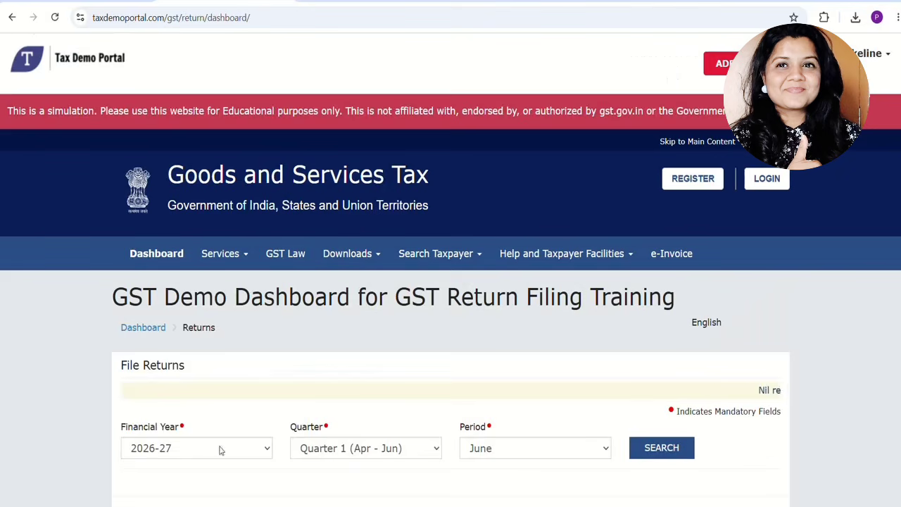
pyautogui.scroll(-2, 463, 383)
pyautogui.click(548, 319)
pyautogui.click(536, 341)
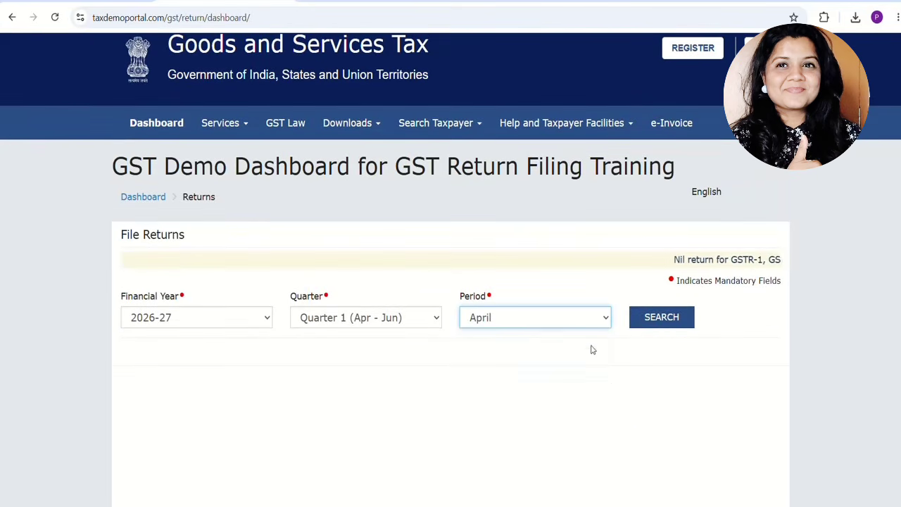
pyautogui.scroll(-1, 521, 338)
pyautogui.click(649, 257)
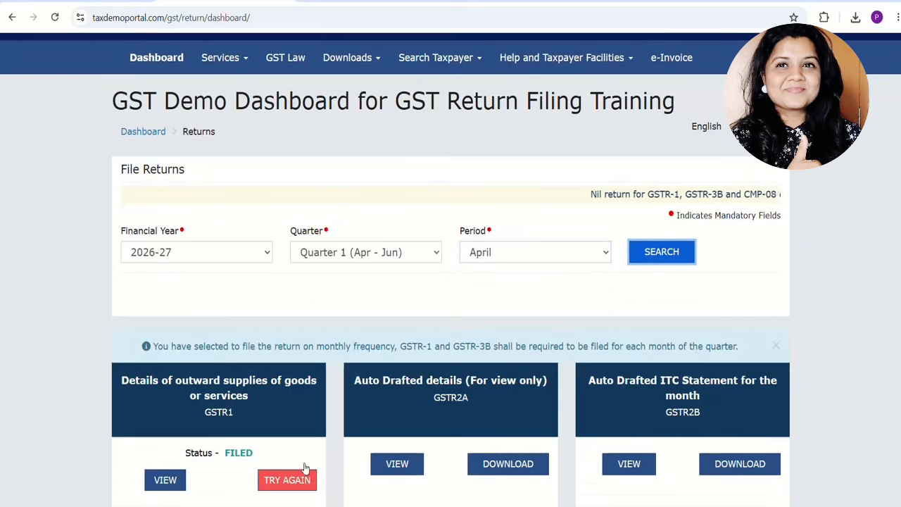
# Start preparing the GSTR-3B monthly return online and dismiss the system generated summary
pyautogui.scroll(-3, 387, 433)
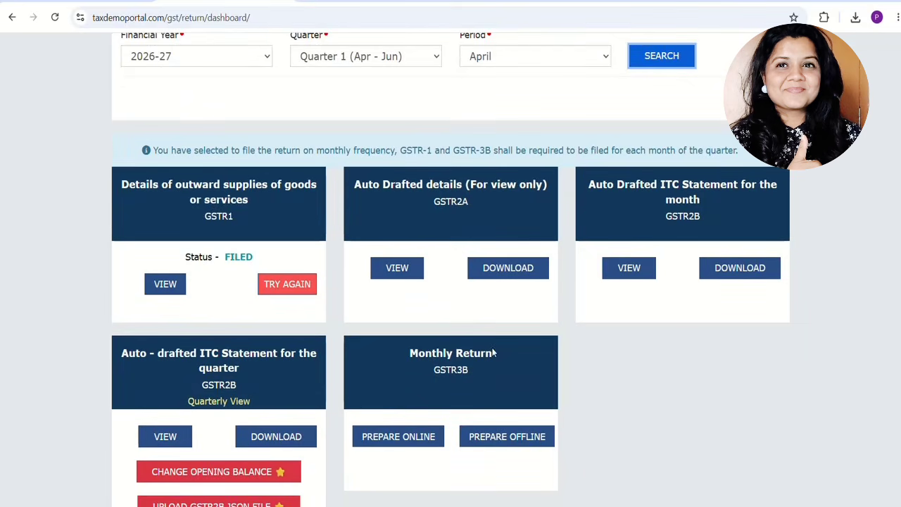
pyautogui.scroll(-1, 299, 301)
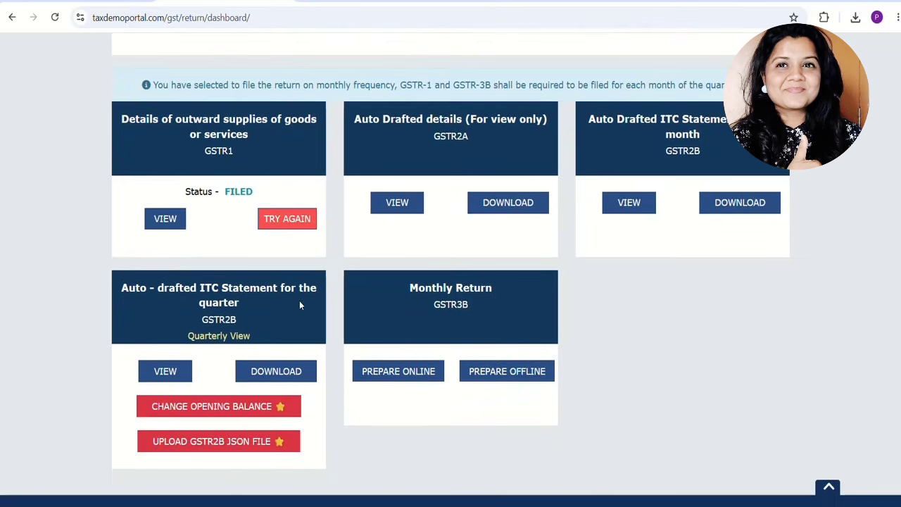
pyautogui.click(394, 375)
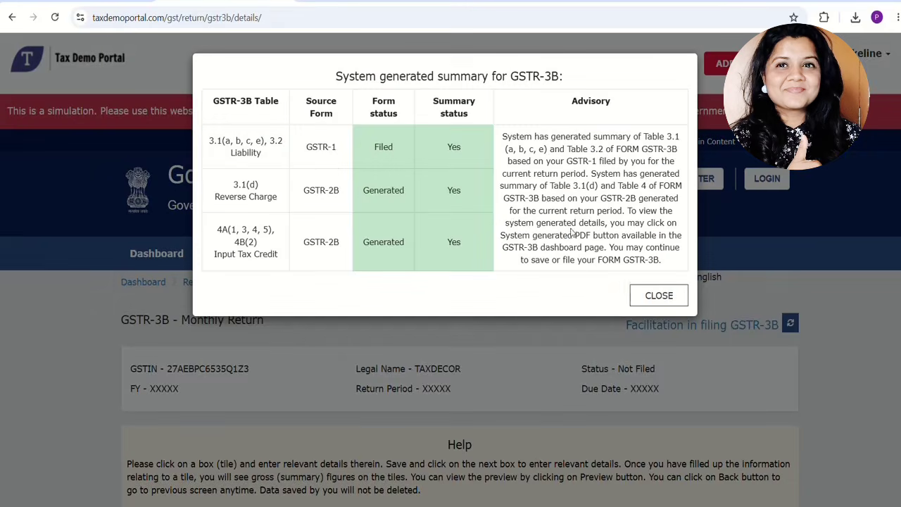
pyautogui.click(658, 295)
# Compare the portal's table 3.1 integrated, central and state tax with the section 3.1 figures in Tally's GSTR-3B report, ending on the portal
pyautogui.scroll(-4, 496, 390)
pyautogui.scroll(-2, 511, 377)
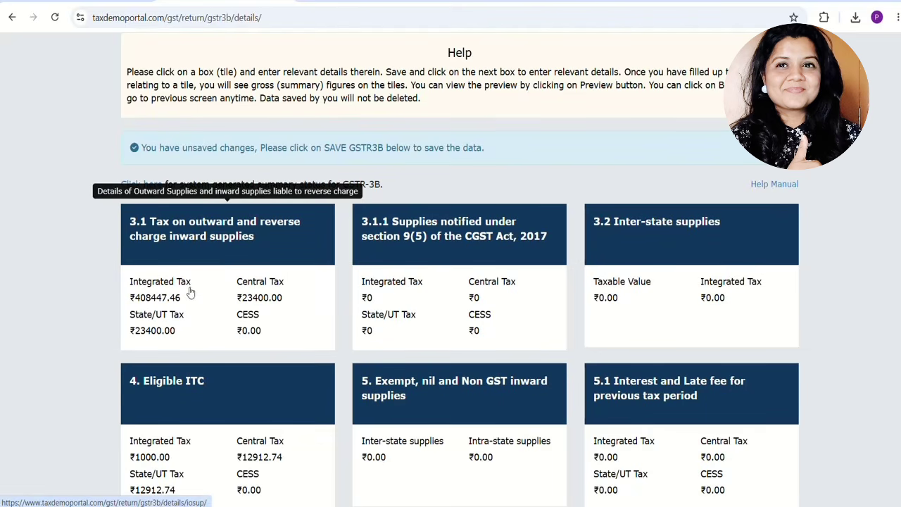
pyautogui.scroll(-1, 246, 282)
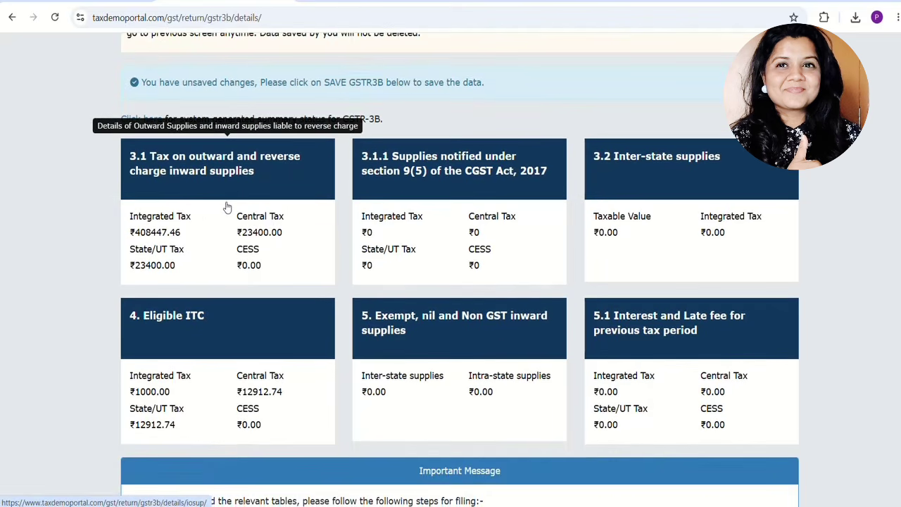
pyautogui.hotkey('alt', 'Tab')
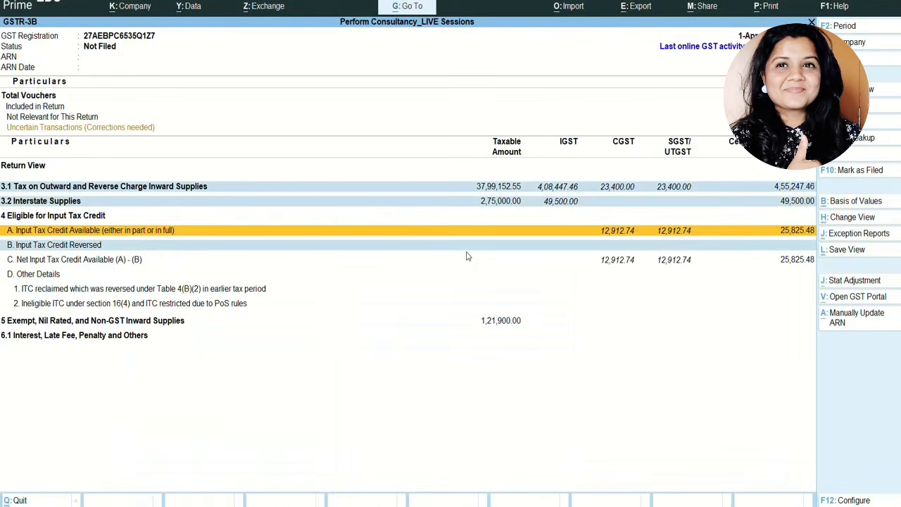
pyautogui.click(563, 191)
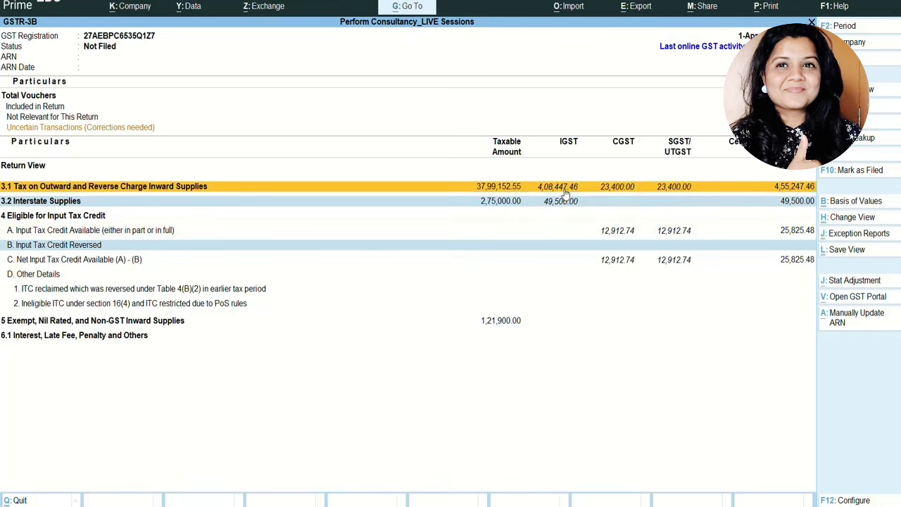
pyautogui.hotkey('alt', 'Tab')
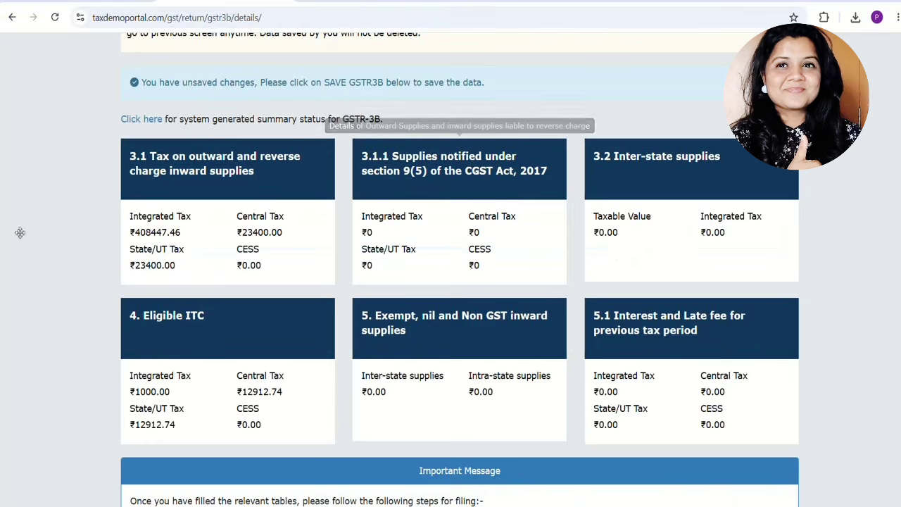
pyautogui.hotkey('alt', 'Tab')
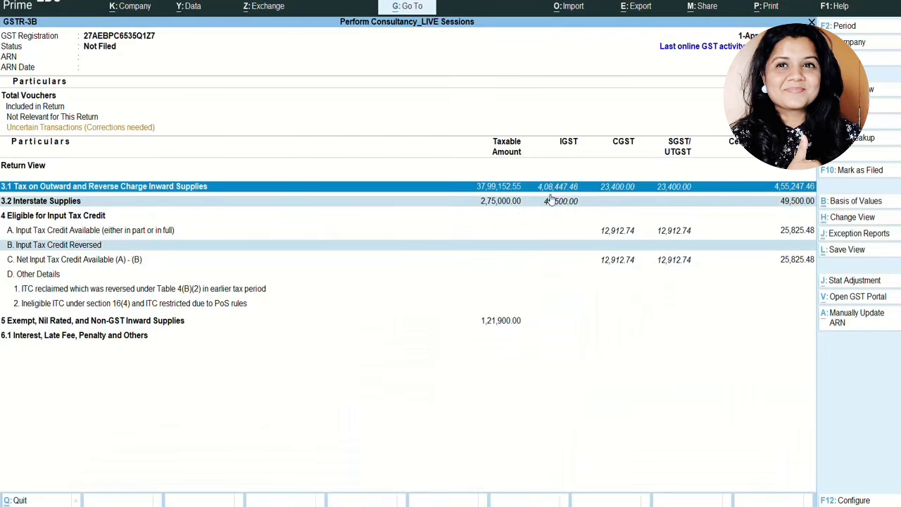
pyautogui.hotkey('alt', 'Tab')
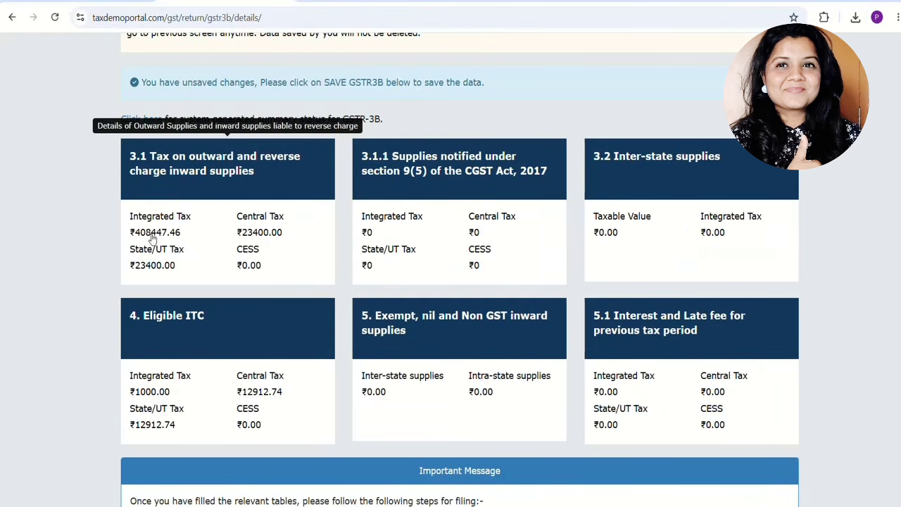
pyautogui.hotkey('alt', 'Tab')
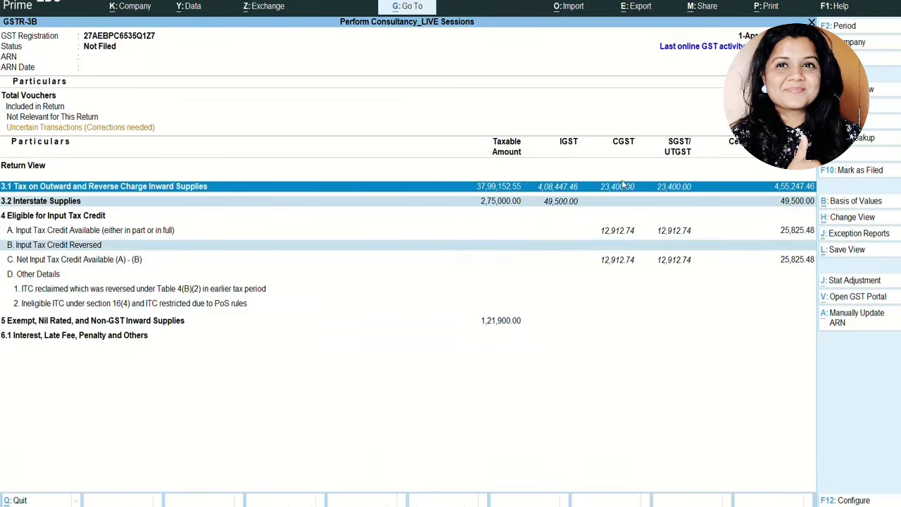
pyautogui.hotkey('alt', 'Tab')
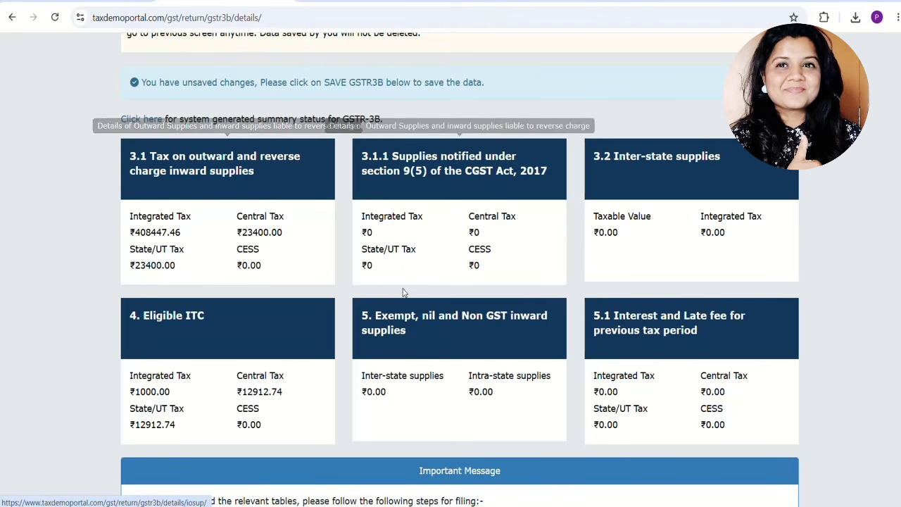
# Compare table 3.2 inter-state supplies to unregistered persons with Tally's section 3.2, cancel out of the table, and dismiss the system generated summary
pyautogui.click(665, 163)
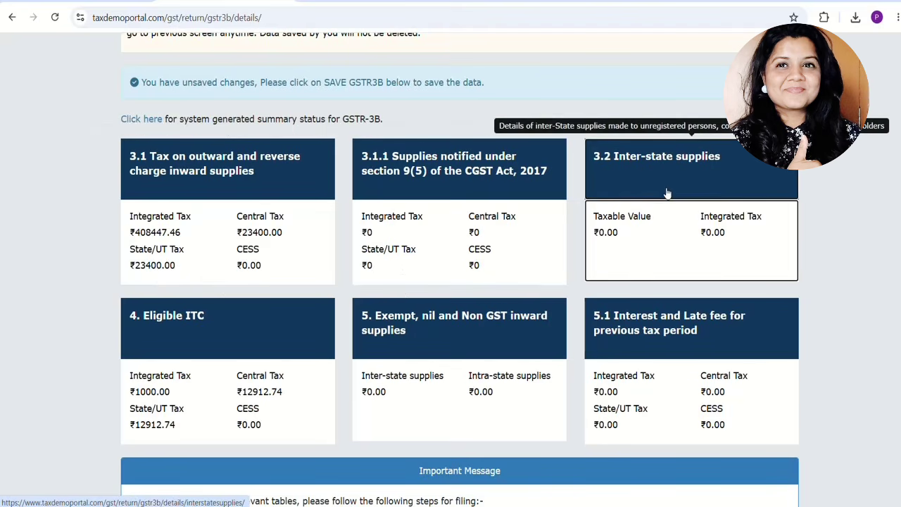
pyautogui.scroll(-4, 584, 388)
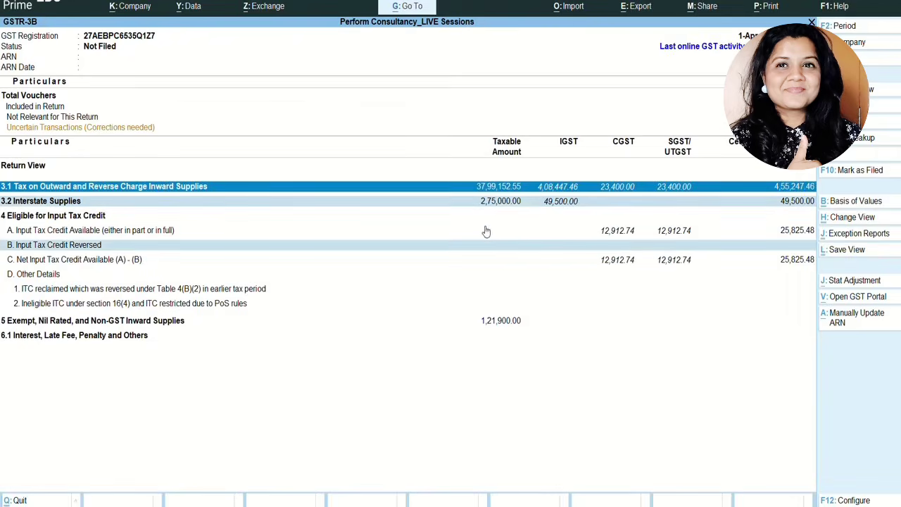
pyautogui.click(500, 204)
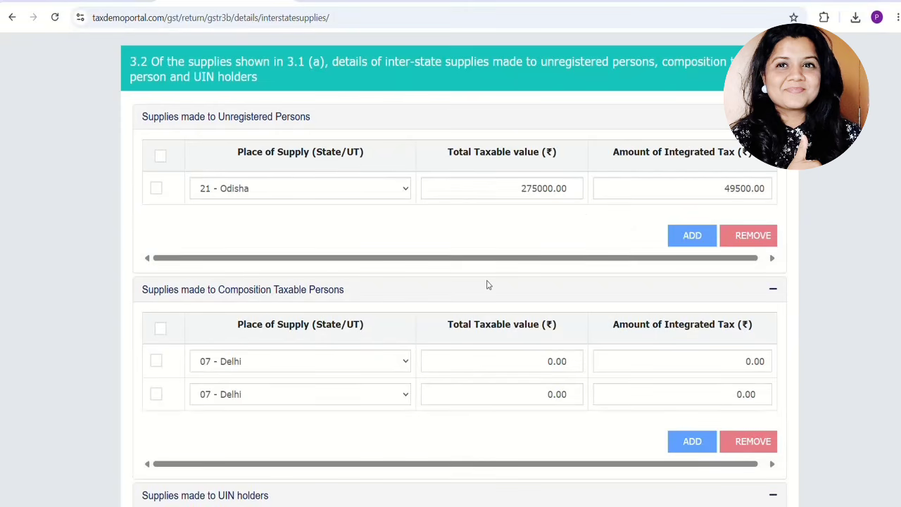
pyautogui.scroll(-8, 651, 324)
pyautogui.scroll(1, 729, 183)
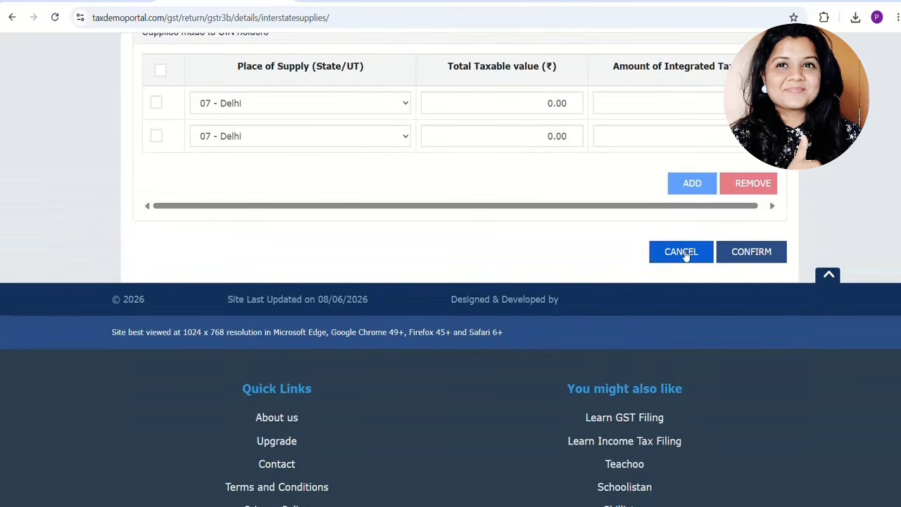
pyautogui.click(681, 251)
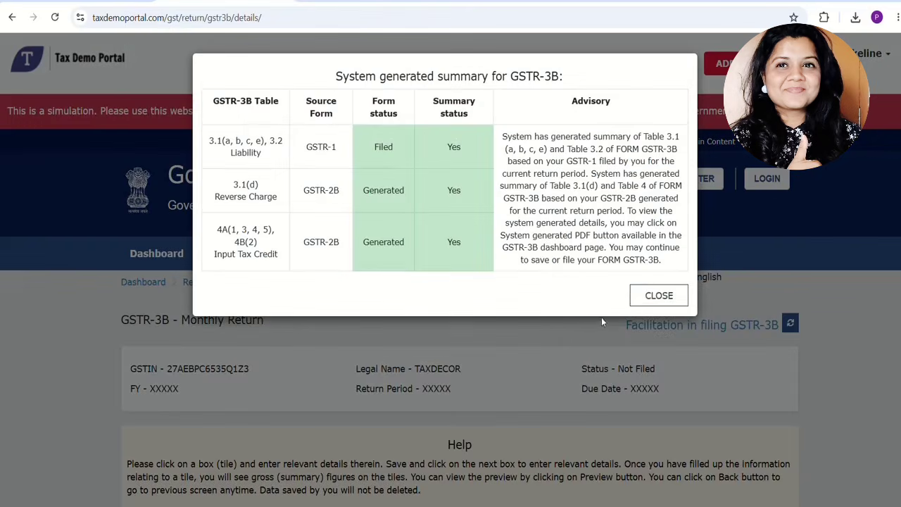
pyautogui.click(658, 295)
# Compare the Eligible ITC tile's integrated, central and state tax with the Input Tax Credit Available line in Tally's GSTR-3B report
pyautogui.scroll(-4, 495, 315)
pyautogui.scroll(-3, 496, 314)
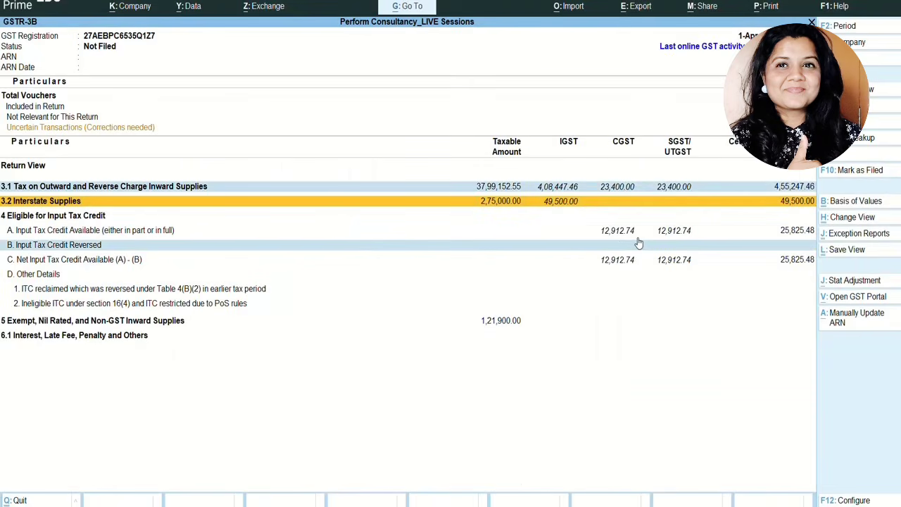
pyautogui.press('Down')
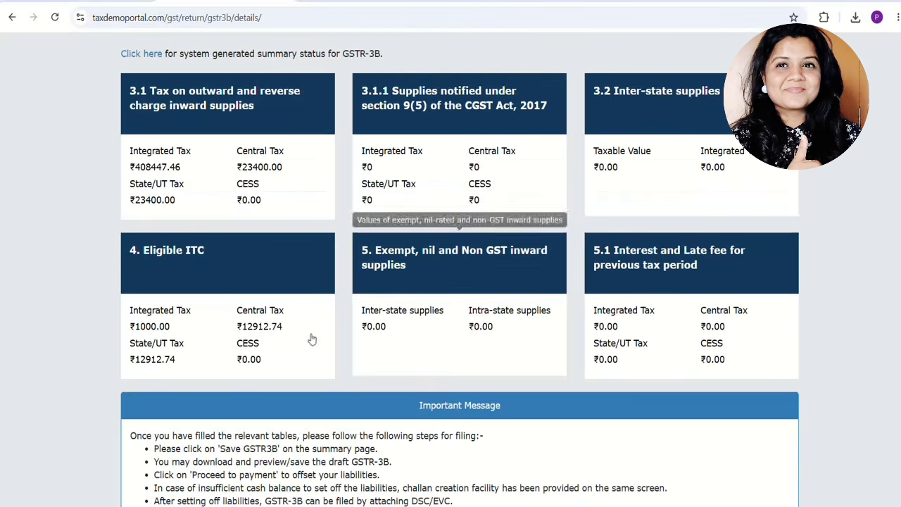
# Open table 4, Eligible ITC, on the portal and check the central, state and integrated tax of the All other ITC row
pyautogui.click(257, 336)
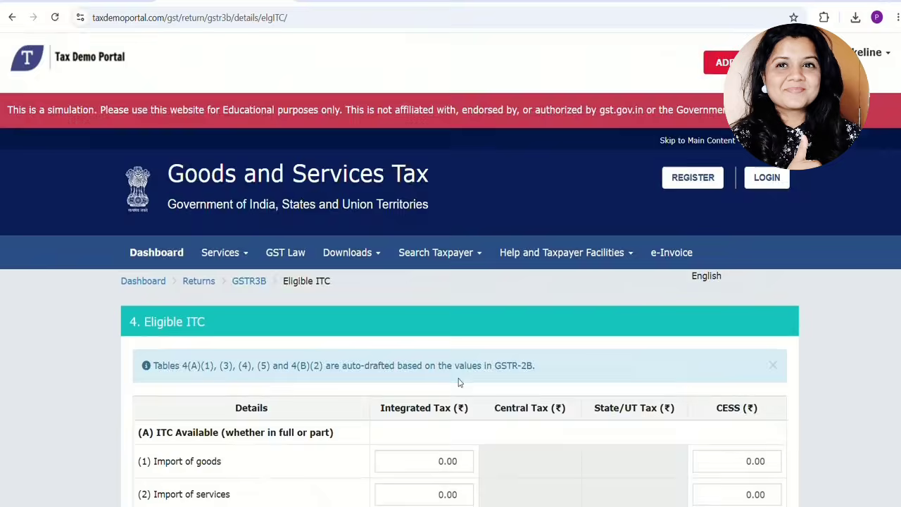
pyautogui.scroll(-5, 563, 340)
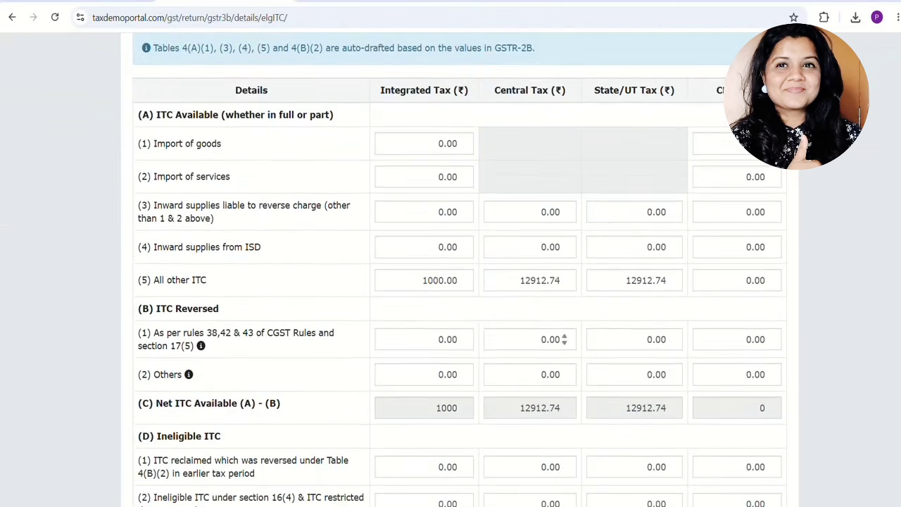
pyautogui.doubleClick(538, 271)
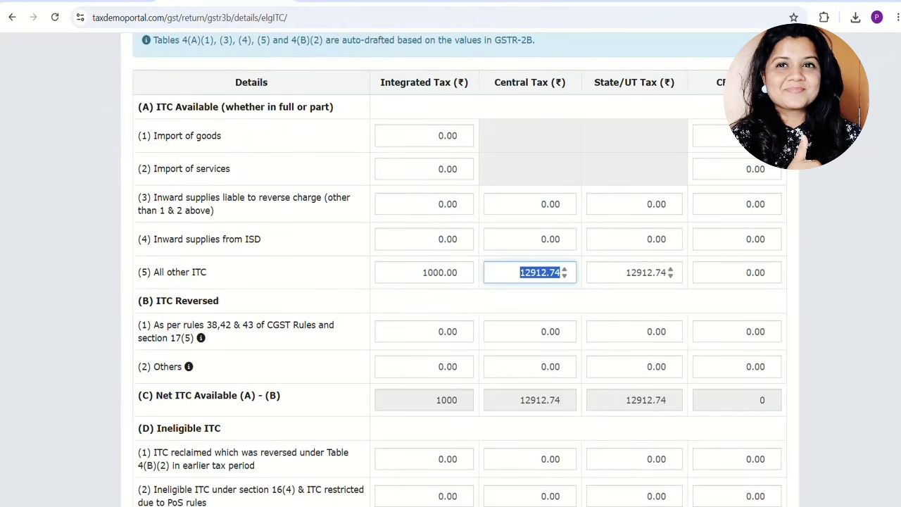
pyautogui.press('Tab')
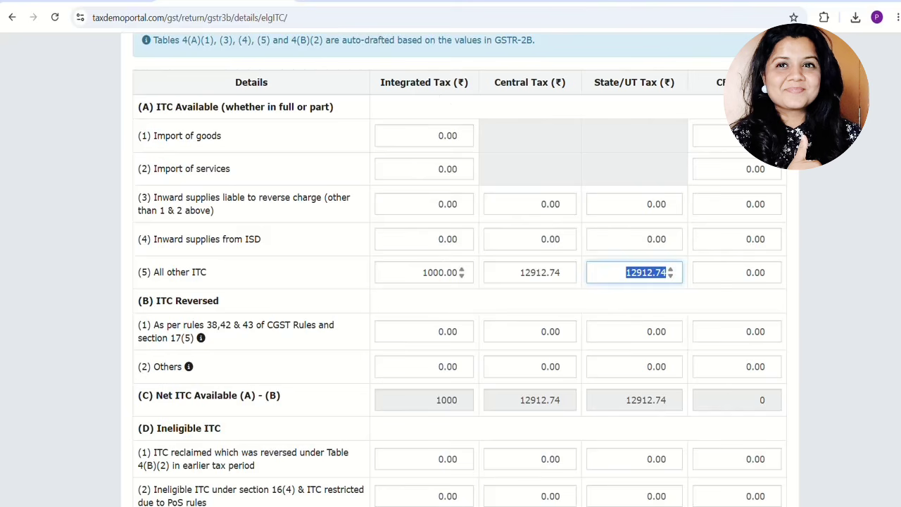
pyautogui.moveTo(421, 272); pyautogui.dragTo(458, 273)
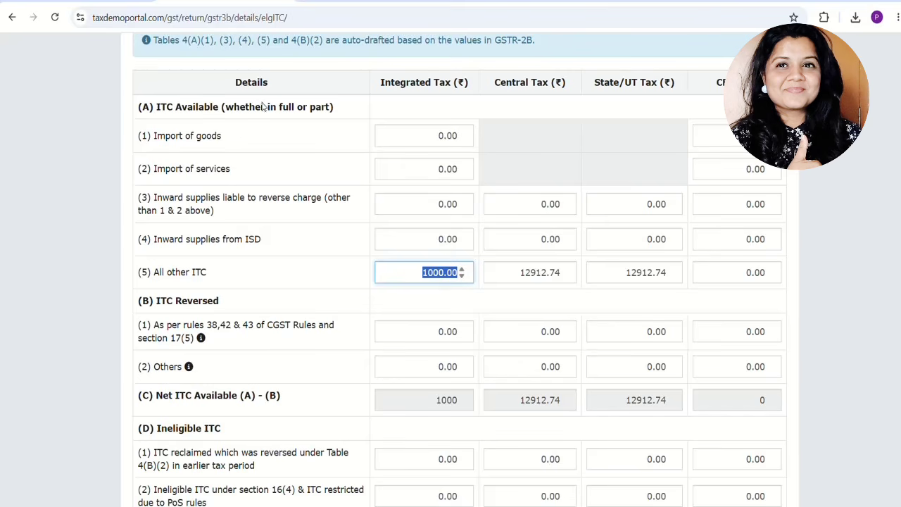
# Review the five ITC Available rows in section (A), examining the integrated tax for Import of goods and Import of services
pyautogui.click(154, 135)
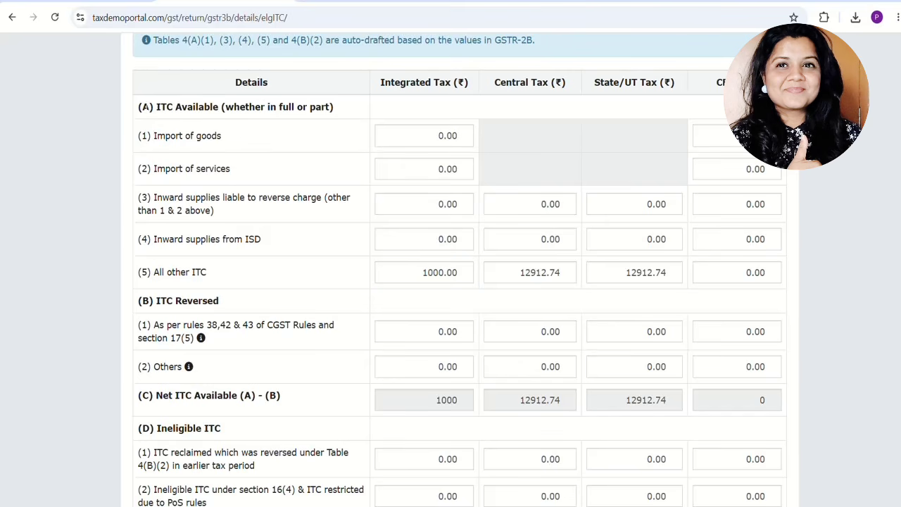
pyautogui.moveTo(143, 107); pyautogui.dragTo(364, 99)
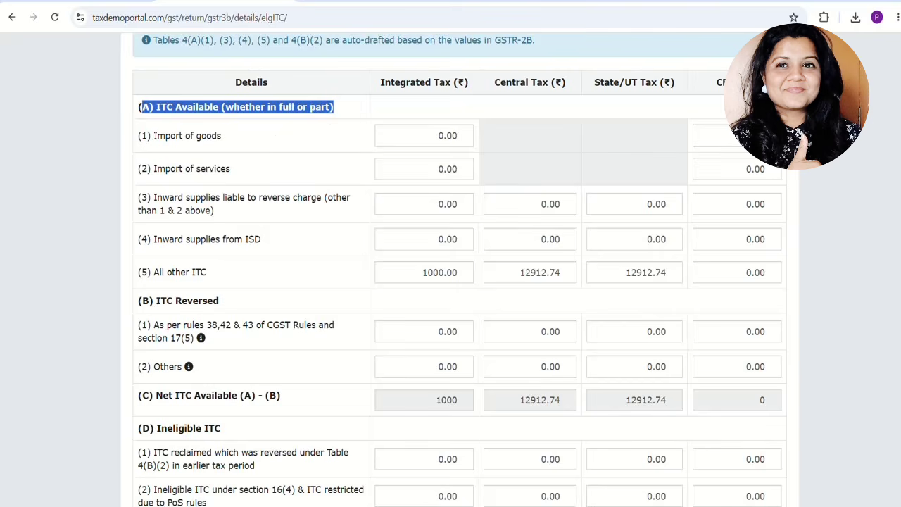
pyautogui.moveTo(146, 136); pyautogui.dragTo(214, 274)
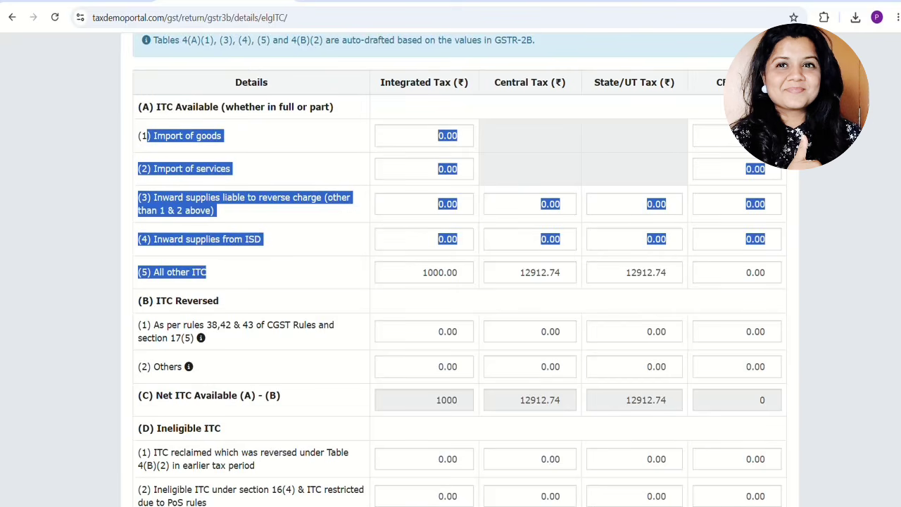
pyautogui.click(190, 143)
pyautogui.moveTo(156, 135); pyautogui.dragTo(271, 145)
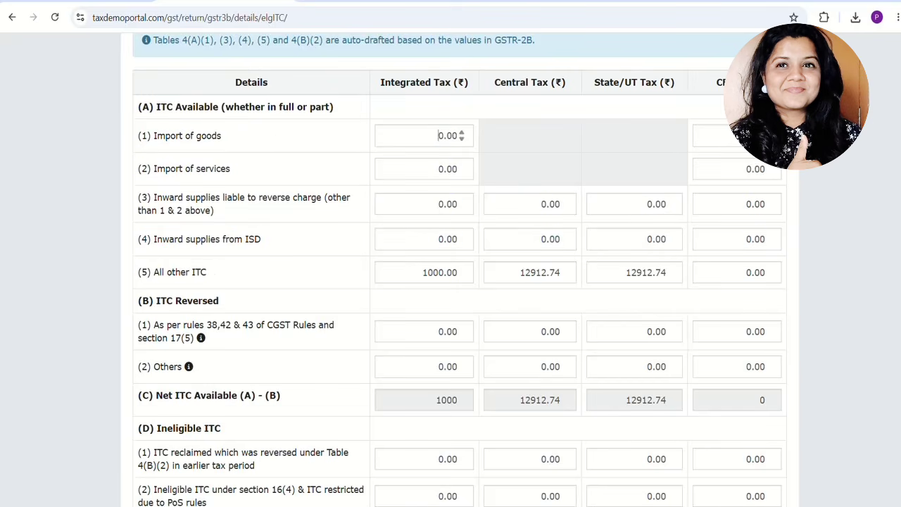
pyautogui.doubleClick(447, 136)
pyautogui.moveTo(140, 169); pyautogui.dragTo(252, 175)
pyautogui.moveTo(437, 169); pyautogui.dragTo(454, 169)
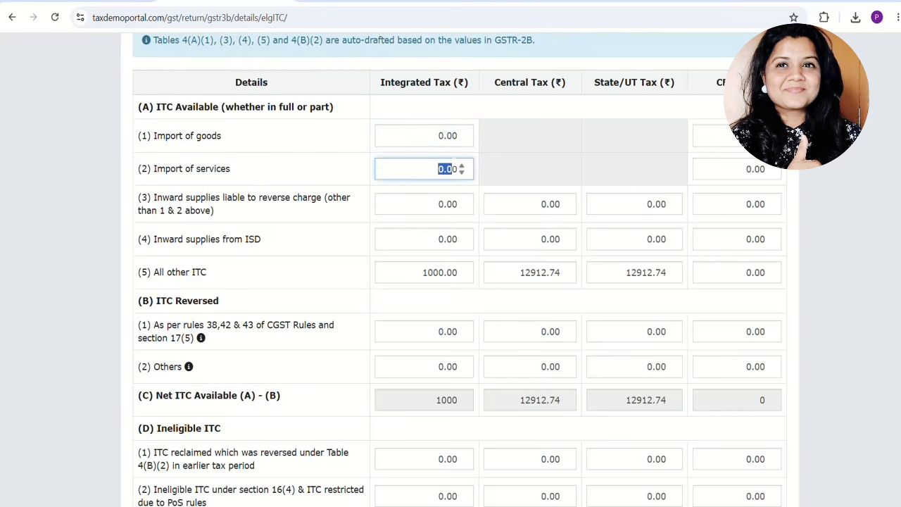
# Examine the integrated and central tax fields of row (3), inward supplies liable to reverse charge
pyautogui.moveTo(153, 197); pyautogui.dragTo(257, 209)
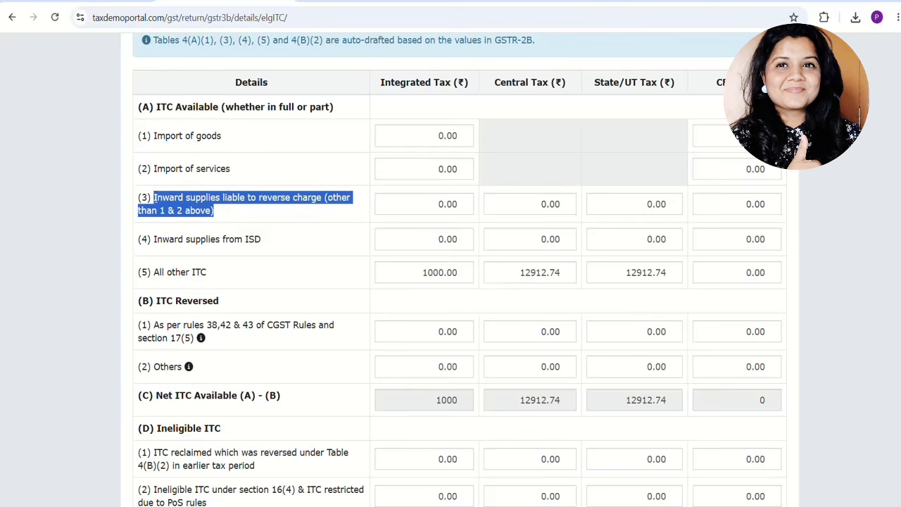
pyautogui.click(258, 212)
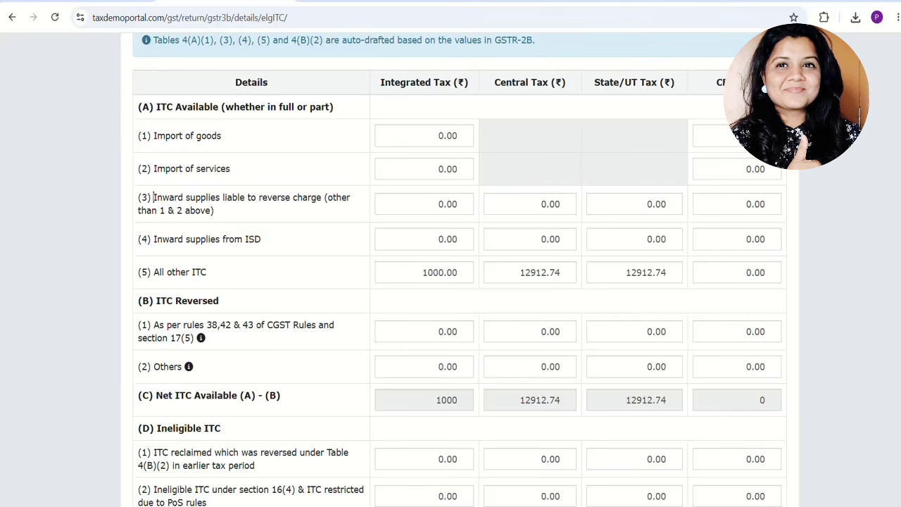
pyautogui.click(437, 205)
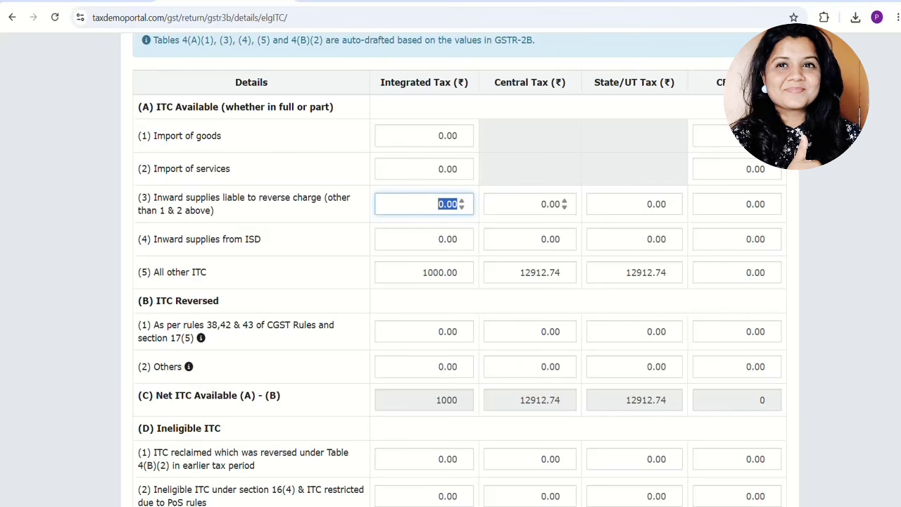
pyautogui.moveTo(153, 198); pyautogui.dragTo(234, 215)
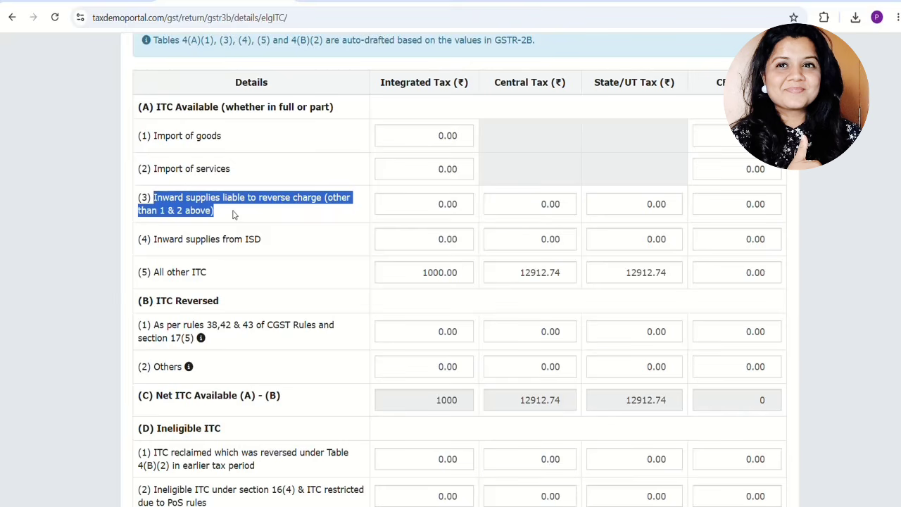
pyautogui.click(454, 204)
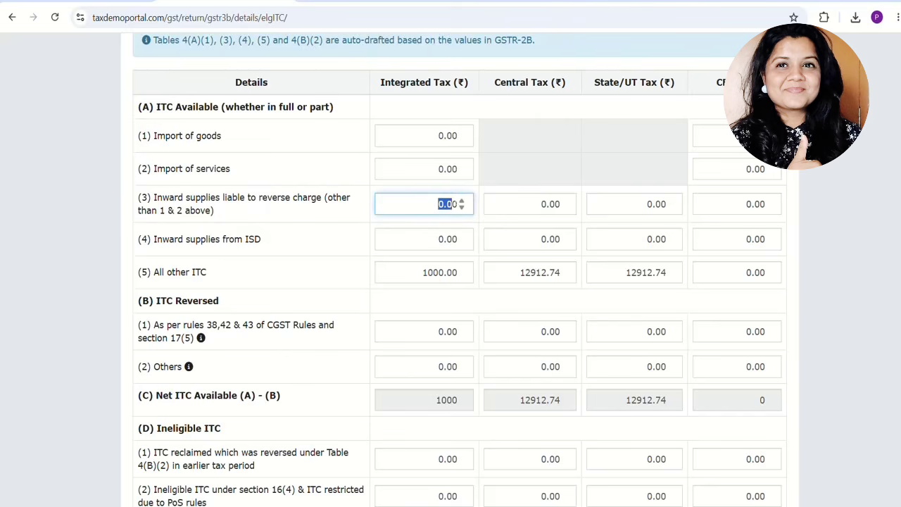
pyautogui.click(556, 203)
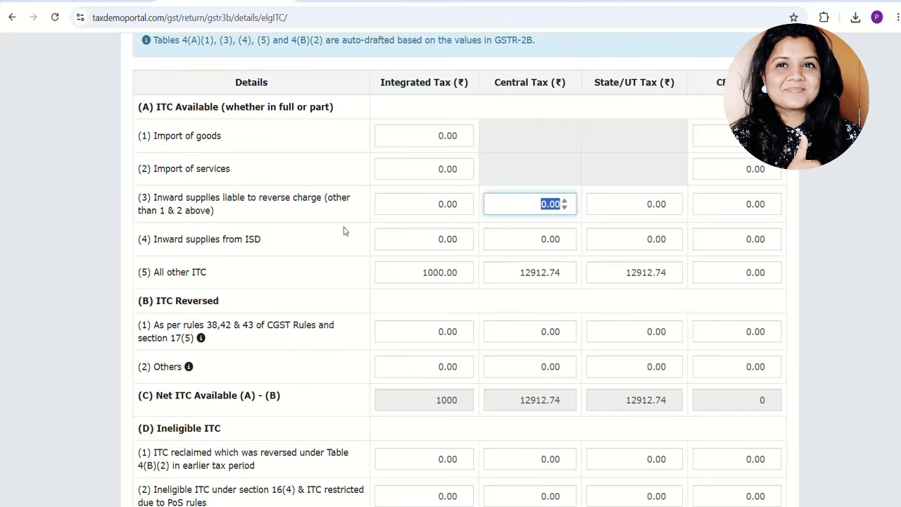
pyautogui.click(462, 204)
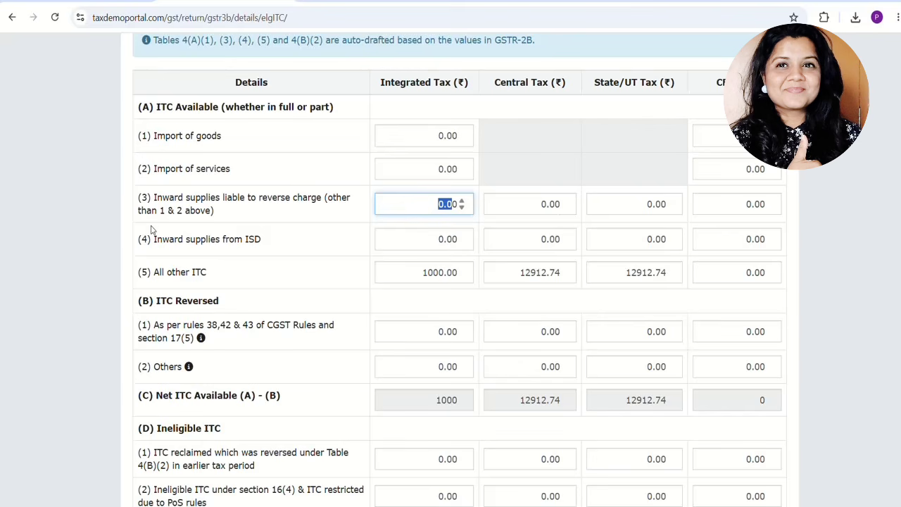
# Review the Inward supplies from ISD row and contrast rows (1) to (4) with the All other ITC row
pyautogui.moveTo(151, 240); pyautogui.dragTo(271, 235)
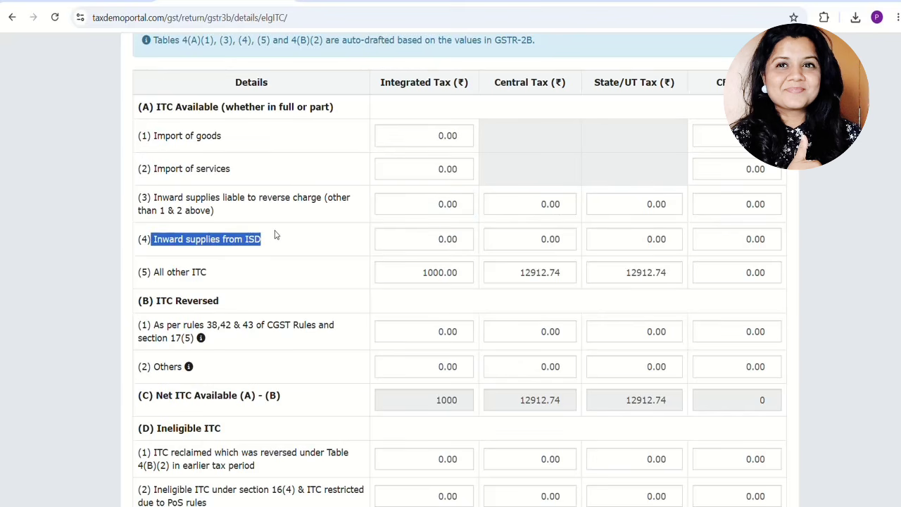
pyautogui.moveTo(152, 272); pyautogui.dragTo(231, 276)
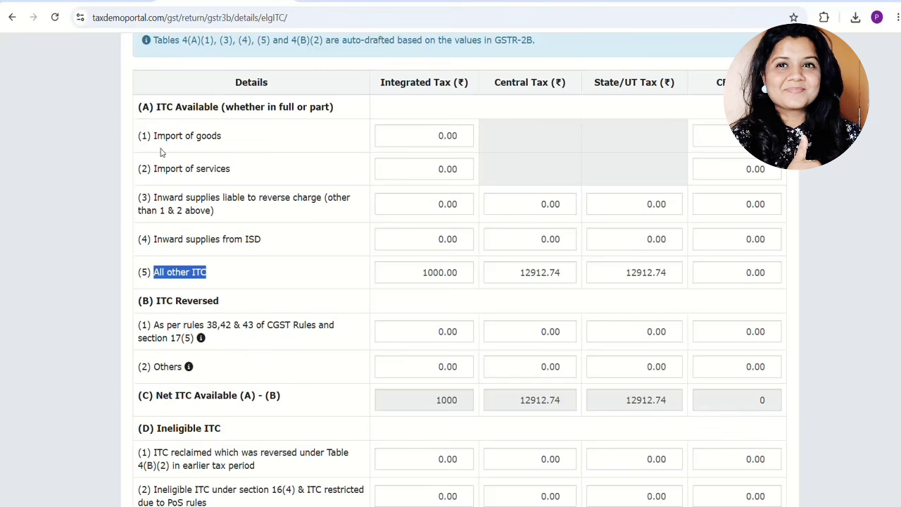
pyautogui.moveTo(147, 135); pyautogui.dragTo(272, 237)
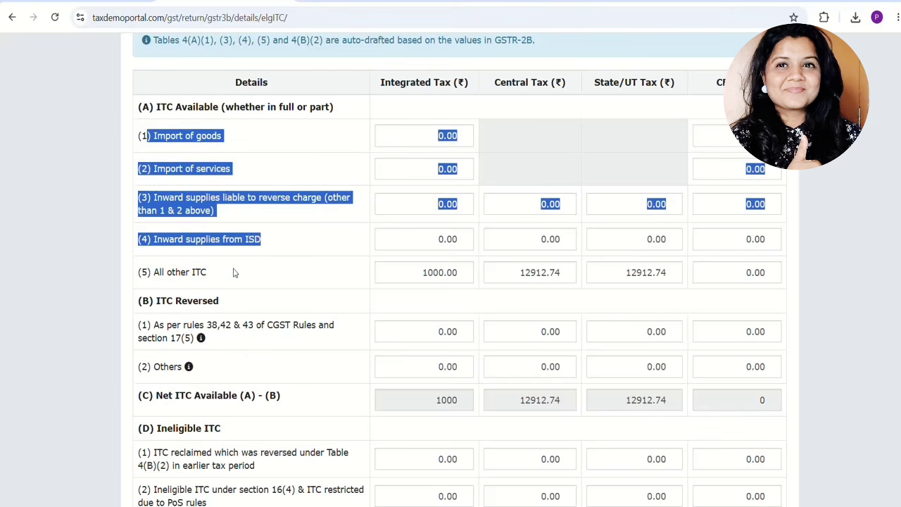
pyautogui.moveTo(201, 271)
pyautogui.mouseDown()
pyautogui.moveTo(142, 272)
pyautogui.moveTo(216, 277)
pyautogui.mouseUp()
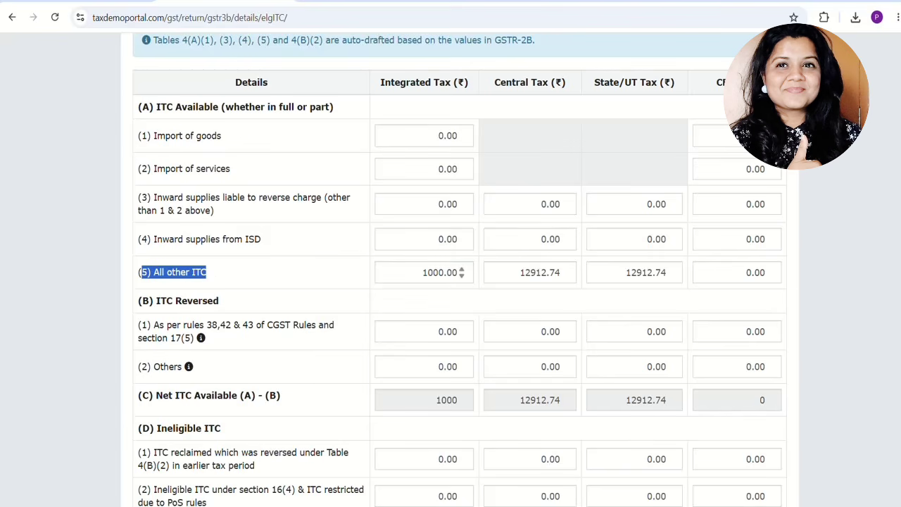
# Compare the All other ITC row's three tax amounts with Input Tax Credit Available in Tally's GSTR-3B report, ending on the portal
pyautogui.click(422, 272)
pyautogui.doubleClick(422, 272)
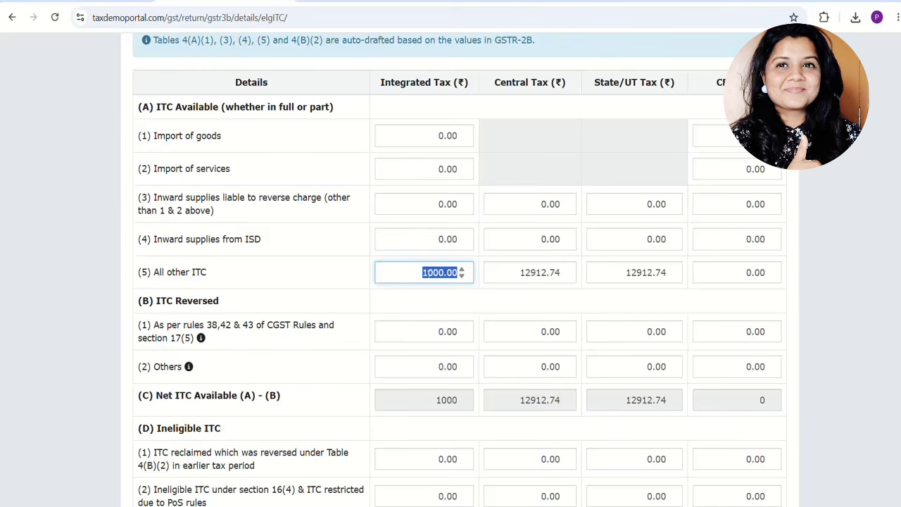
pyautogui.moveTo(519, 273); pyautogui.dragTo(561, 272)
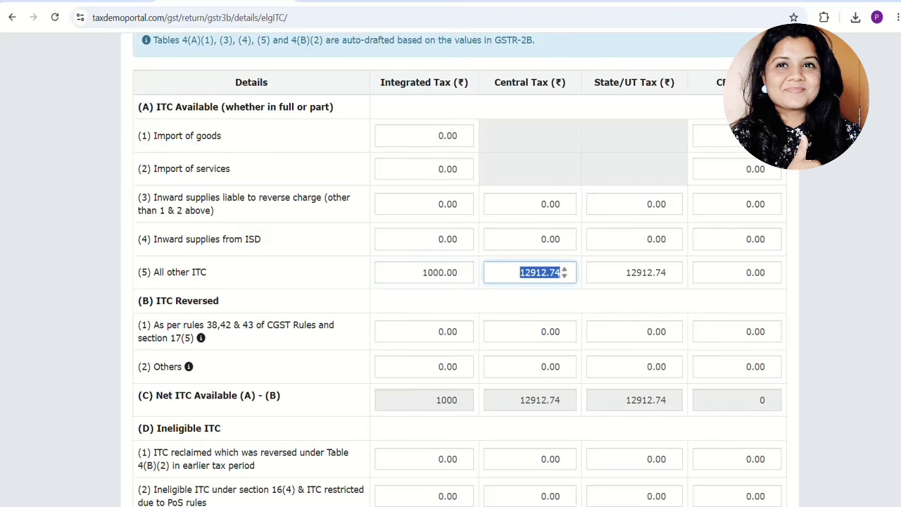
pyautogui.moveTo(624, 272); pyautogui.dragTo(667, 272)
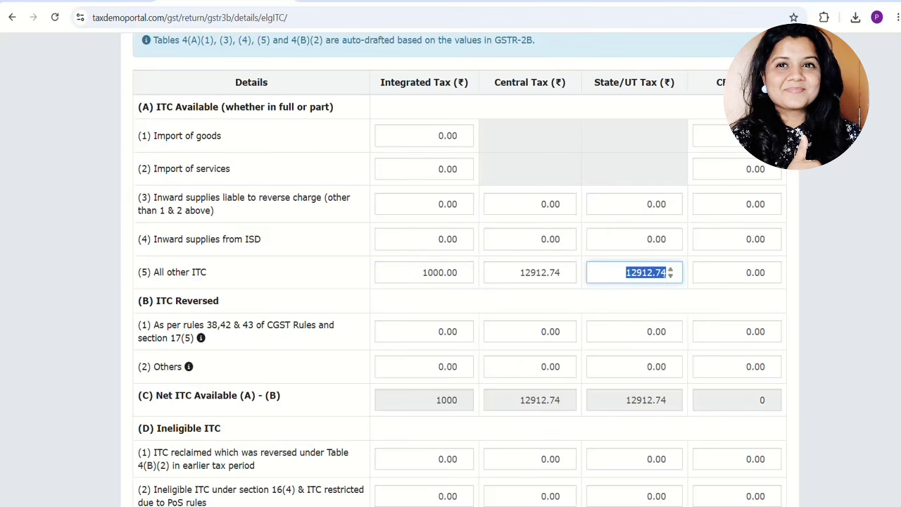
pyautogui.hotkey('alt', 'Tab')
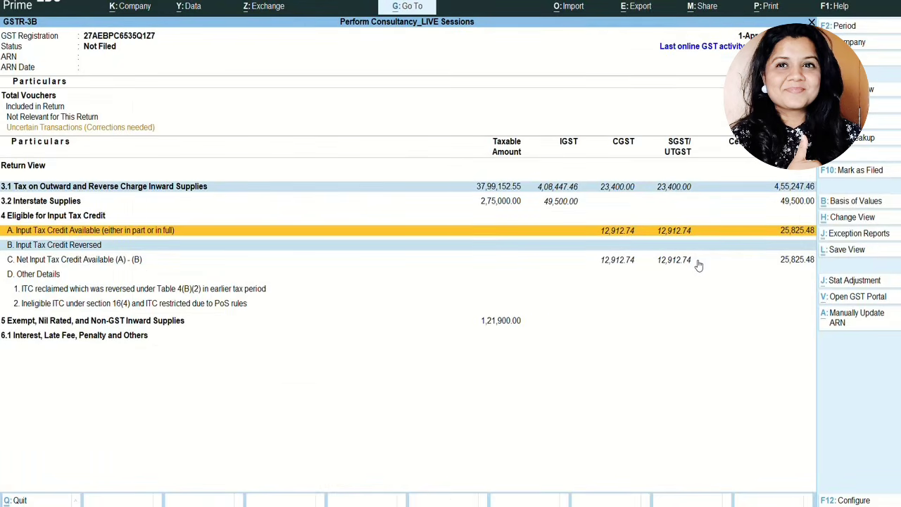
pyautogui.hotkey('alt', 'Tab')
# Recheck the central, state and integrated tax in the All other ITC row and view the Ineligible ITC section below
pyautogui.moveTo(519, 273); pyautogui.dragTo(560, 272)
pyautogui.moveTo(626, 272); pyautogui.dragTo(662, 272)
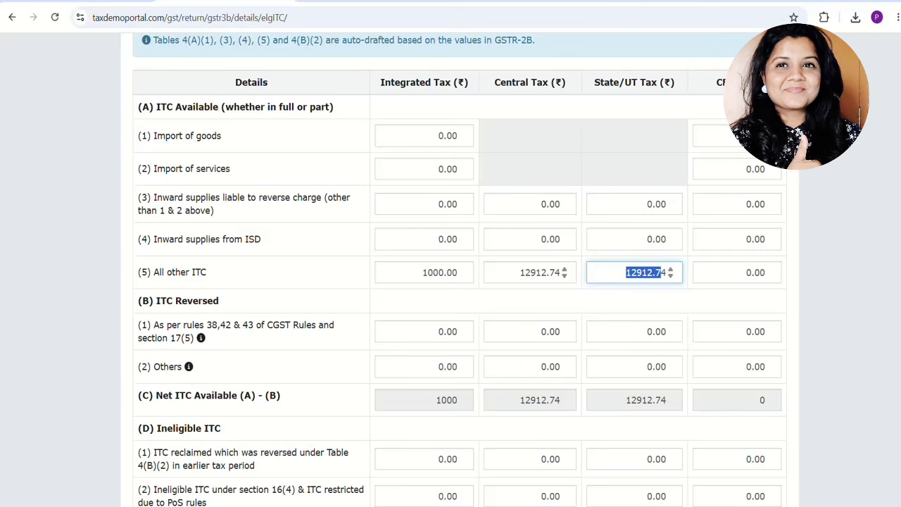
pyautogui.moveTo(520, 272); pyautogui.dragTo(562, 272)
pyautogui.moveTo(625, 273); pyautogui.dragTo(666, 272)
pyautogui.moveTo(423, 272); pyautogui.dragTo(452, 272)
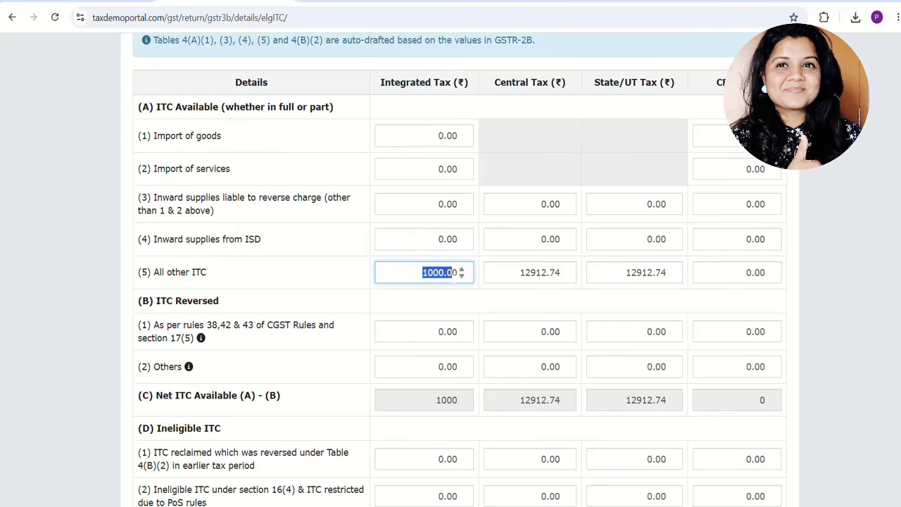
pyautogui.scroll(-1, 497, 299)
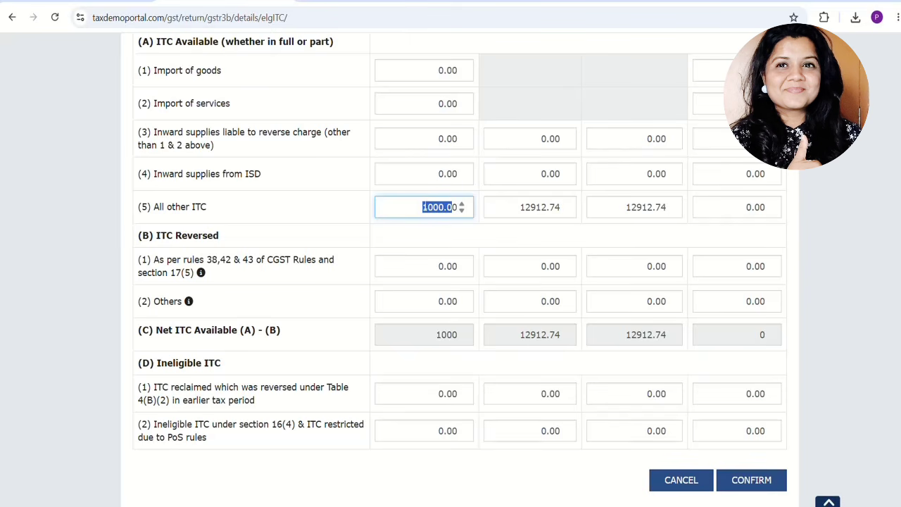
# Switch to the Purchase register workbook in Excel and examine the highlighted ineligible ITC invoice and its IMS value in the reconciliation
pyautogui.press('Left')
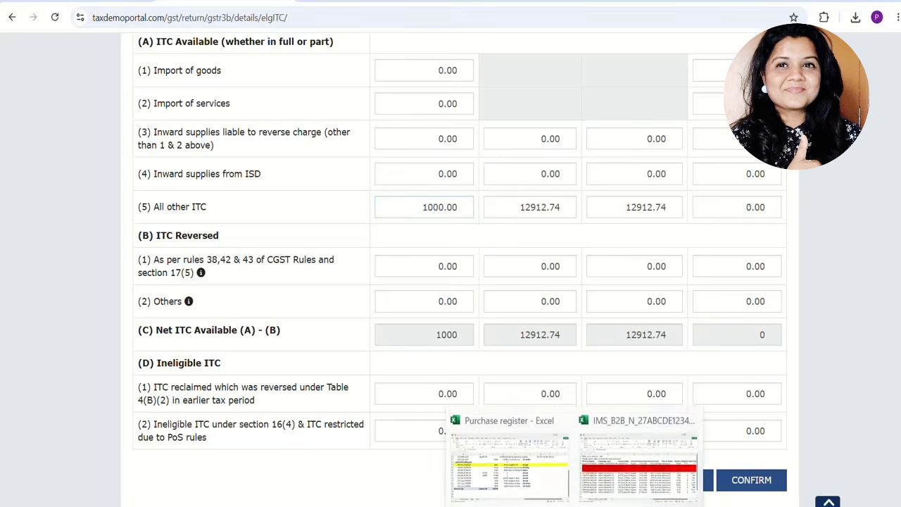
pyautogui.click(611, 478)
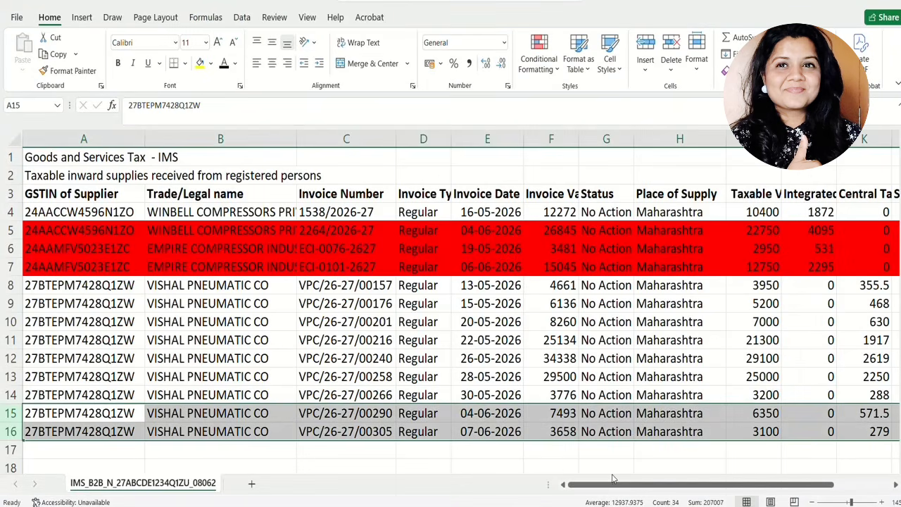
pyautogui.click(504, 482)
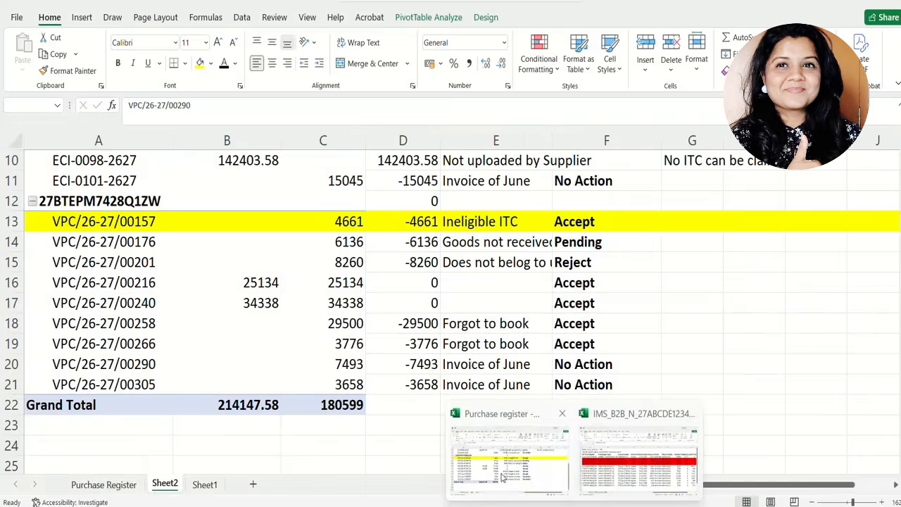
pyautogui.scroll(2, 666, 340)
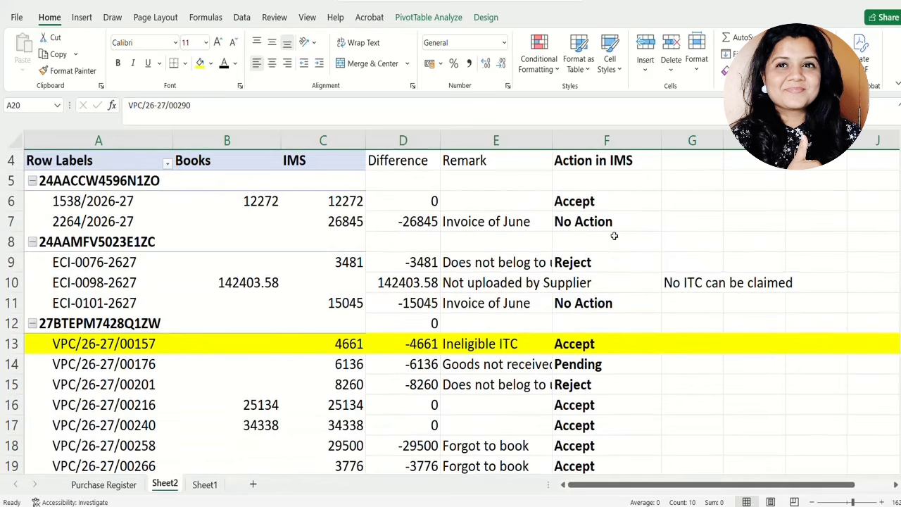
pyautogui.scroll(1, 691, 338)
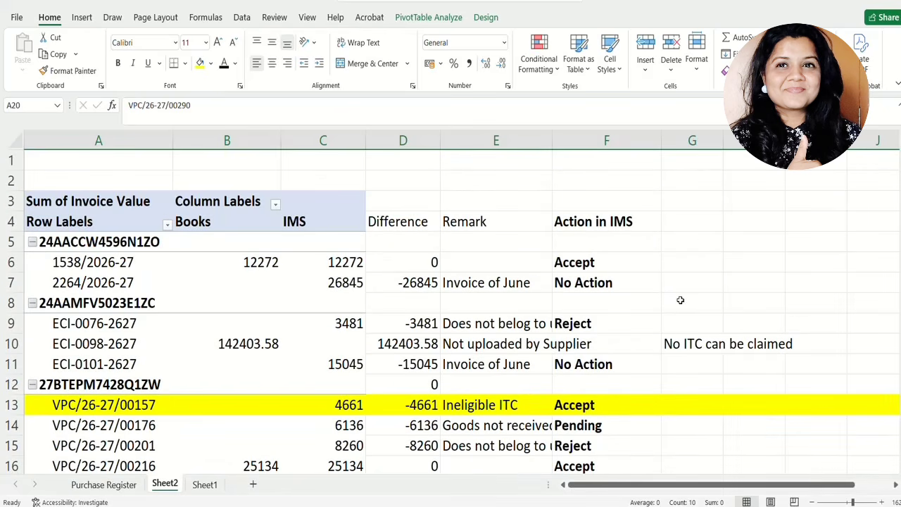
pyautogui.scroll(-2, 664, 344)
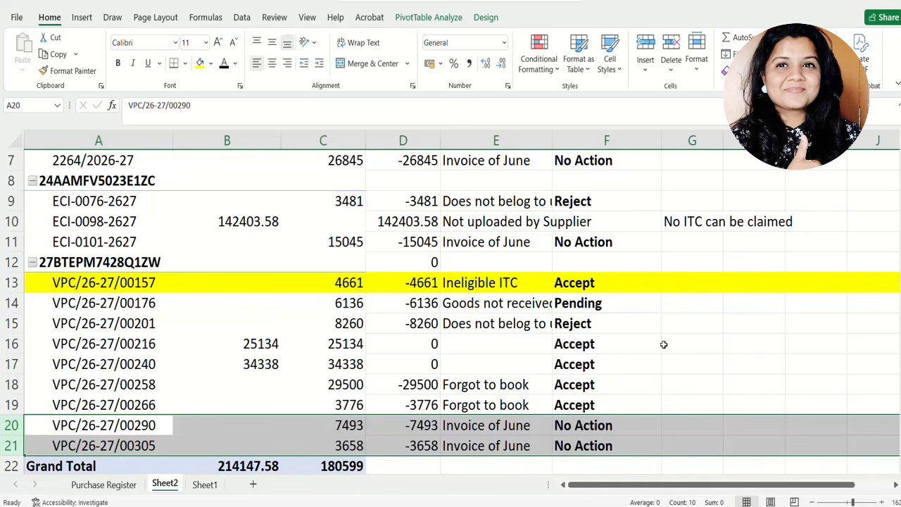
pyautogui.click(11, 282)
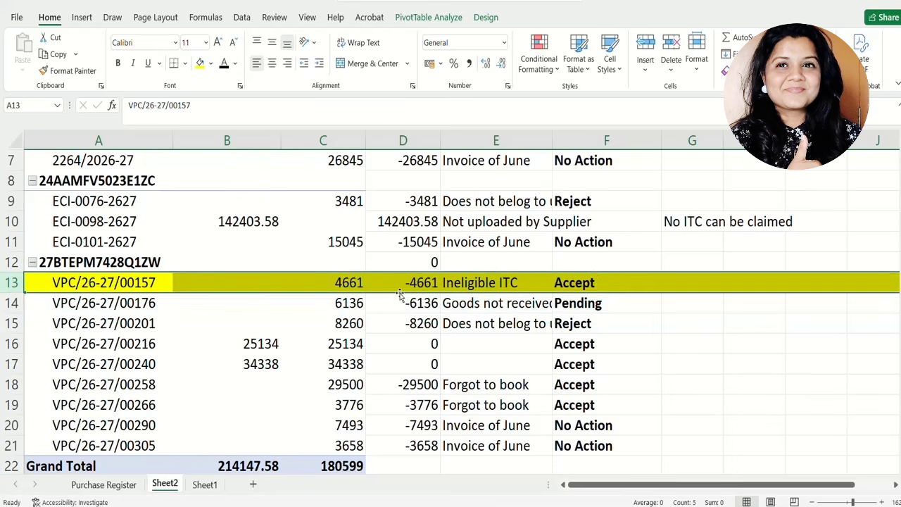
pyautogui.click(338, 285)
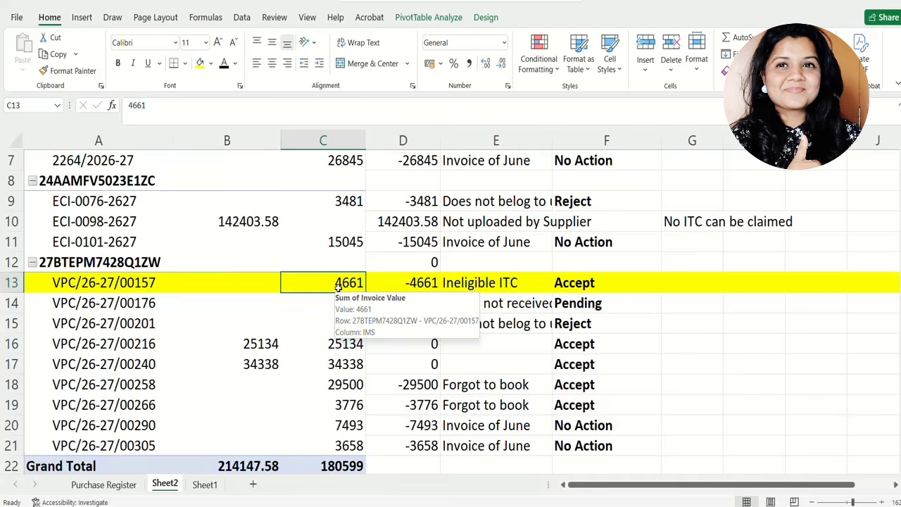
# Return to the GST portal in the browser and recheck the integrated tax amount in the All other ITC row
pyautogui.hotkey('alt', 'Tab')
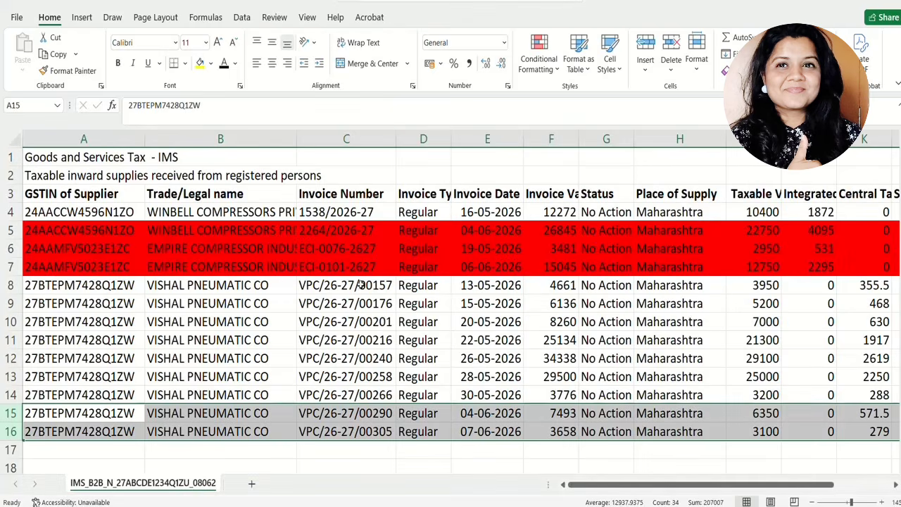
pyautogui.hotkey('alt', 'Tab')
pyautogui.hotkey('alt', 'Tab')
pyautogui.click(421, 209)
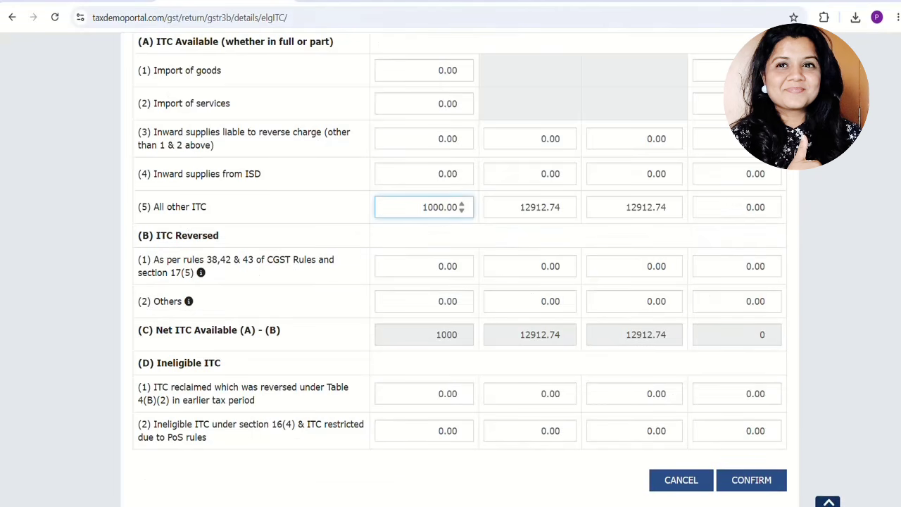
pyautogui.hotkey('shift', 'Right')
pyautogui.hotkey('shift', 'Right')
pyautogui.hotkey('shift', 'Right')
pyautogui.hotkey('shift', 'Right')
pyautogui.hotkey('shift', 'Right')
pyautogui.hotkey('shift', 'Right')
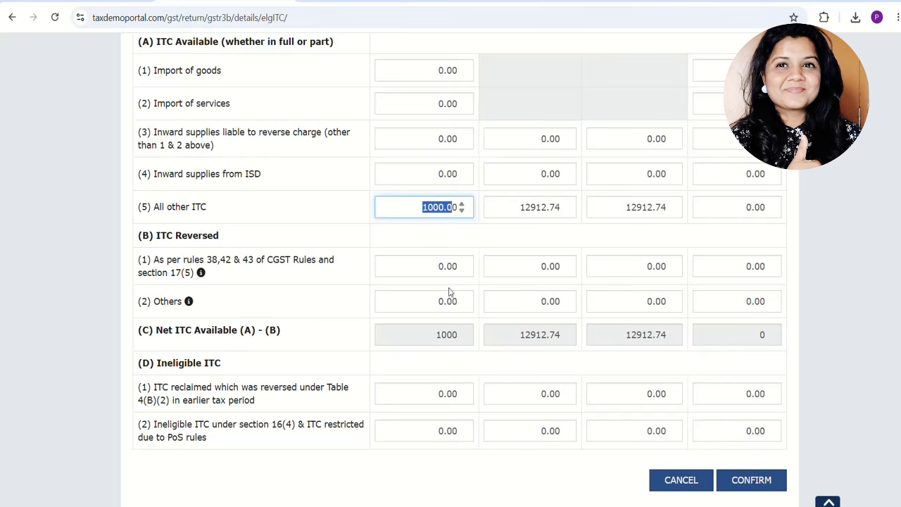
# Enter 1000.00 as integrated tax reversed under rules 38, 42 & 43 and section 17(5) in the ITC Reversed section
pyautogui.click(435, 266)
pyautogui.write('1000')
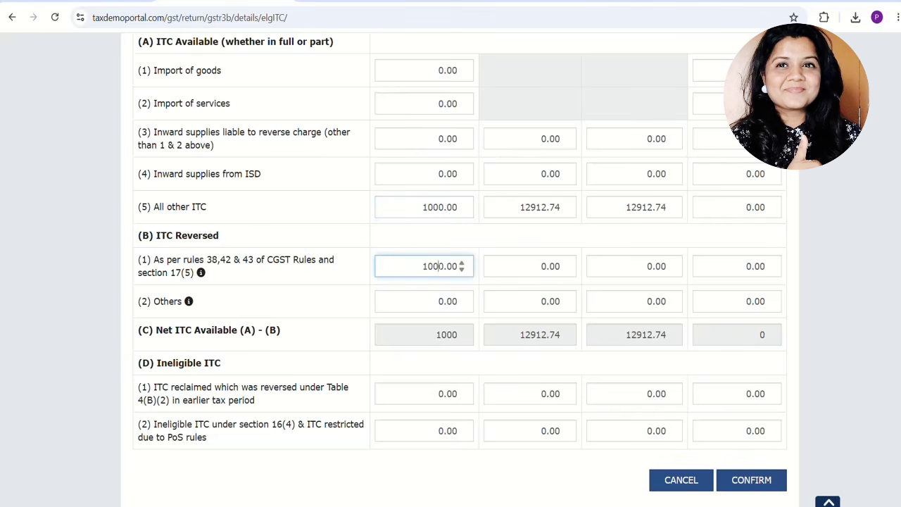
pyautogui.press('BackSpace')
pyautogui.click(416, 303)
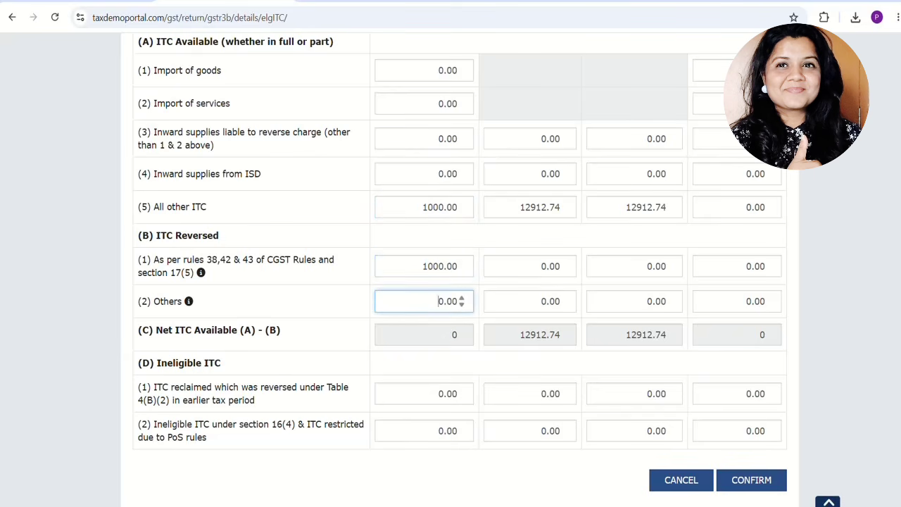
# Compare the integrated tax in Net ITC Available with the All other ITC row and the rules 38, 42 & 43 reversal row
pyautogui.moveTo(149, 330); pyautogui.dragTo(259, 350)
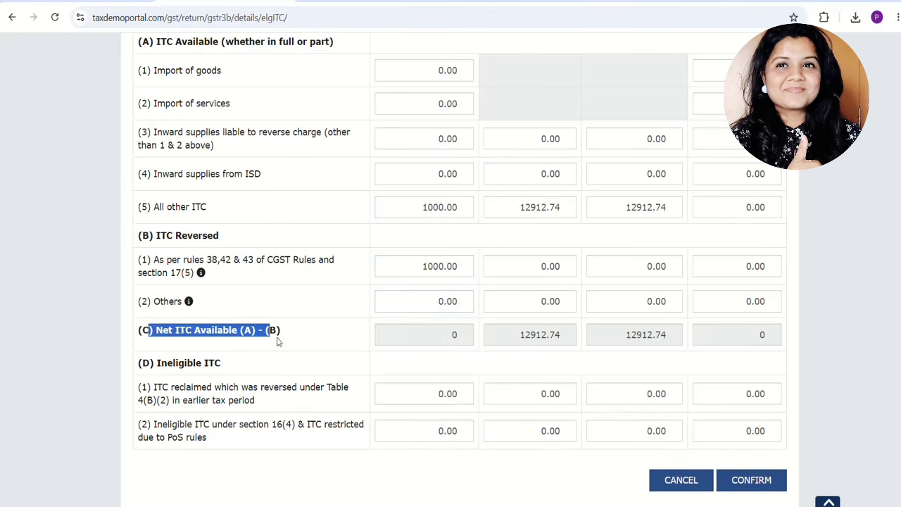
pyautogui.doubleClick(454, 335)
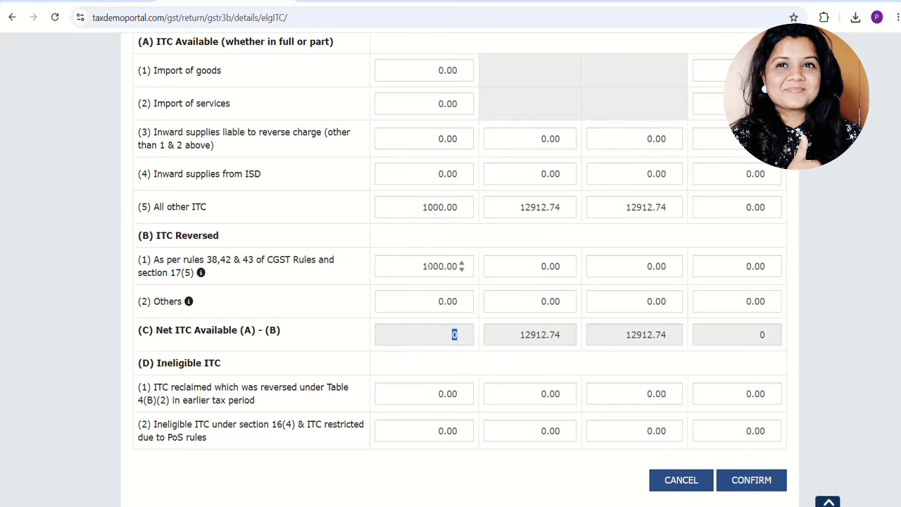
pyautogui.click(421, 207)
pyautogui.doubleClick(425, 207)
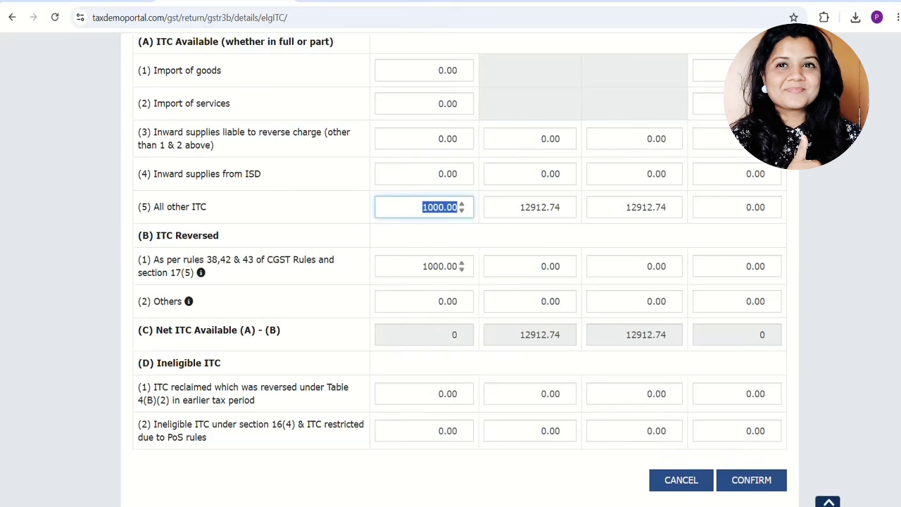
pyautogui.doubleClick(450, 266)
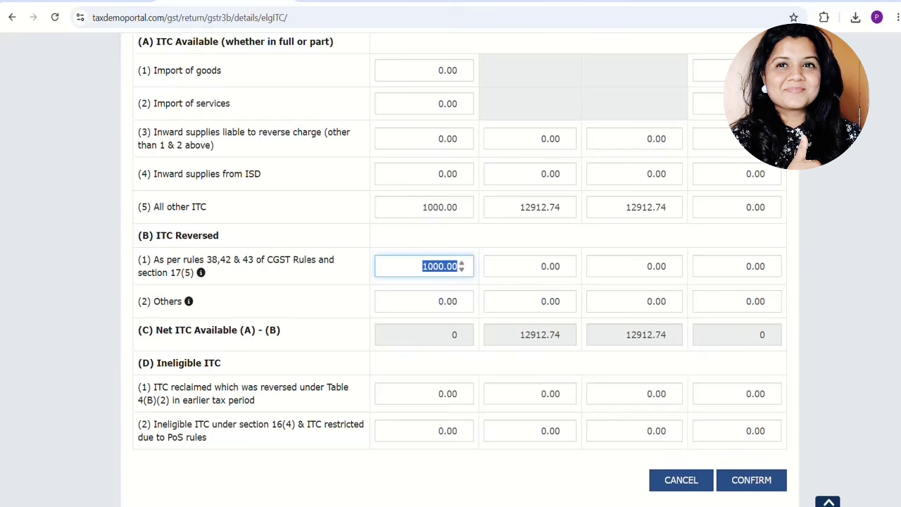
pyautogui.moveTo(159, 259); pyautogui.dragTo(298, 281)
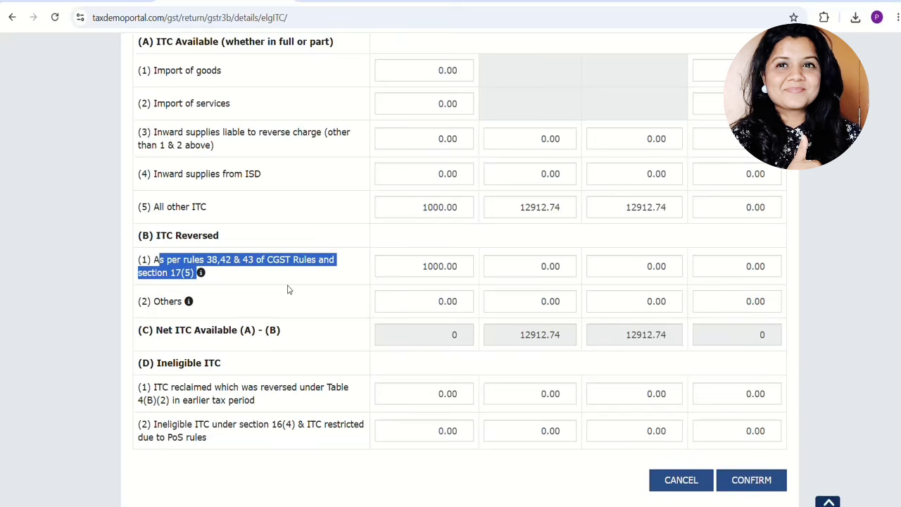
# Enter 100 as central tax and 100 as state tax in the Others row of ITC Reversed
pyautogui.moveTo(153, 301); pyautogui.dragTo(196, 304)
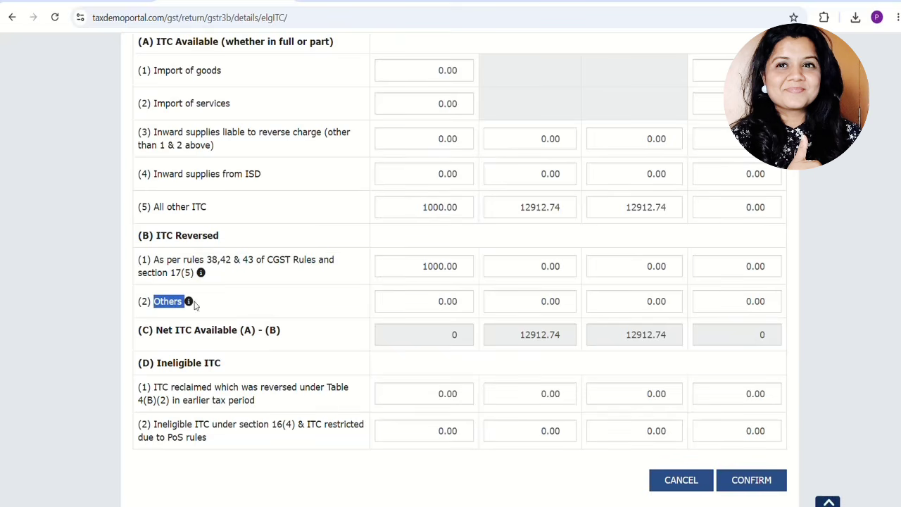
pyautogui.click(431, 292)
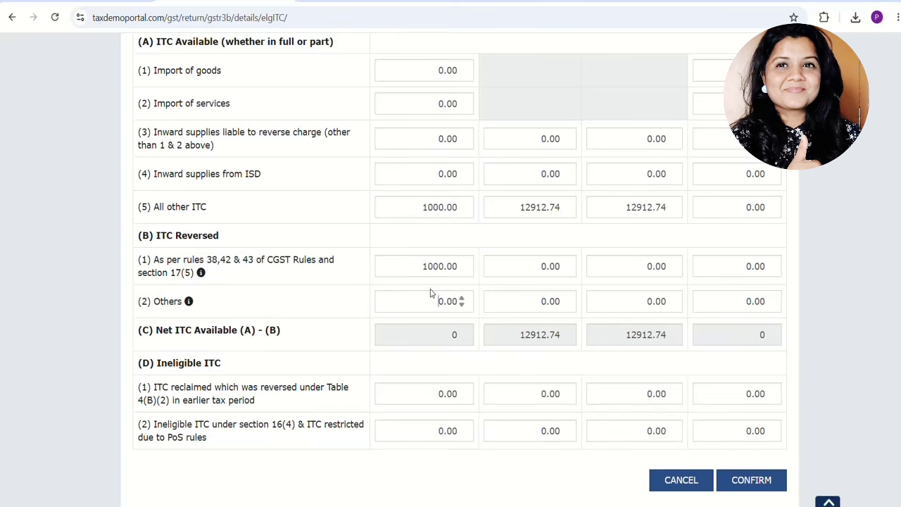
pyautogui.click(534, 302)
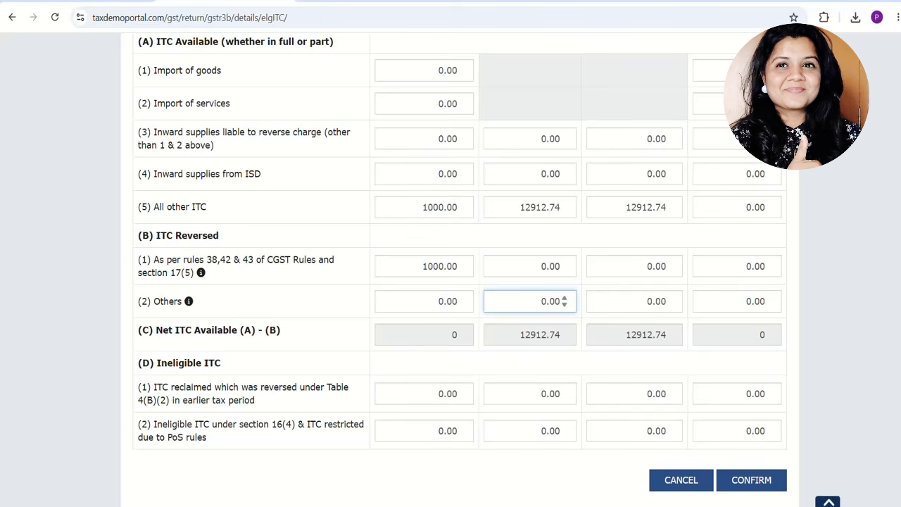
pyautogui.moveTo(540, 301); pyautogui.dragTo(561, 301)
pyautogui.write('100')
pyautogui.press('Tab')
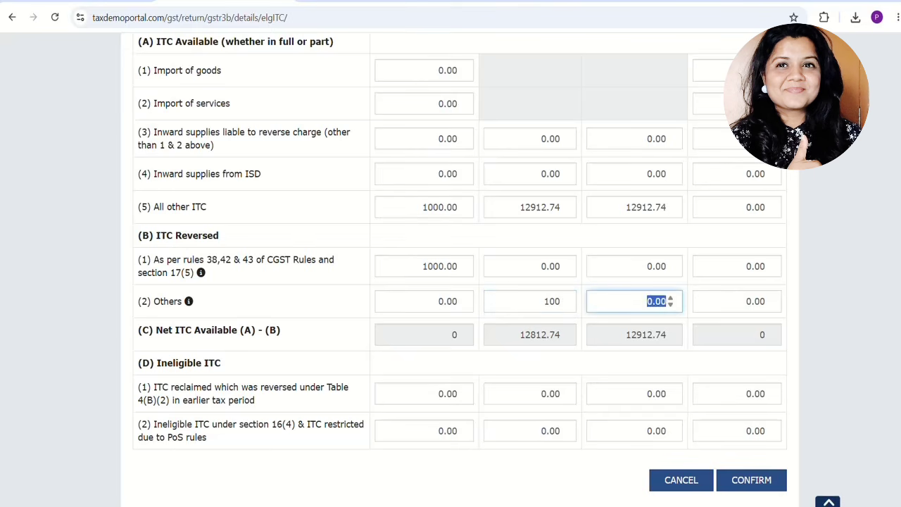
pyautogui.write('100')
pyautogui.click(581, 306)
# Review the Others reversal amounts against the Ineligible ITC row for credit reclaimed after reversal under Table 4(B)(2)
pyautogui.moveTo(153, 301); pyautogui.dragTo(185, 303)
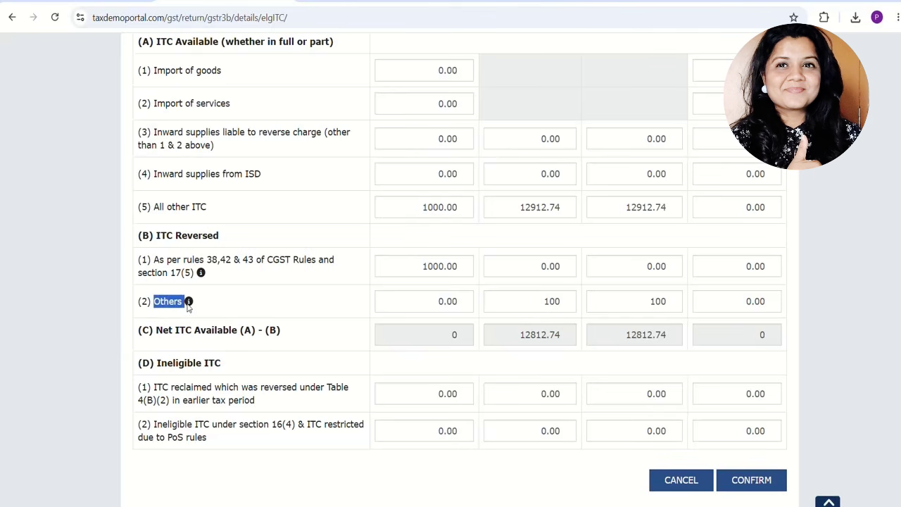
pyautogui.moveTo(541, 301); pyautogui.dragTo(566, 302)
pyautogui.press('Tab')
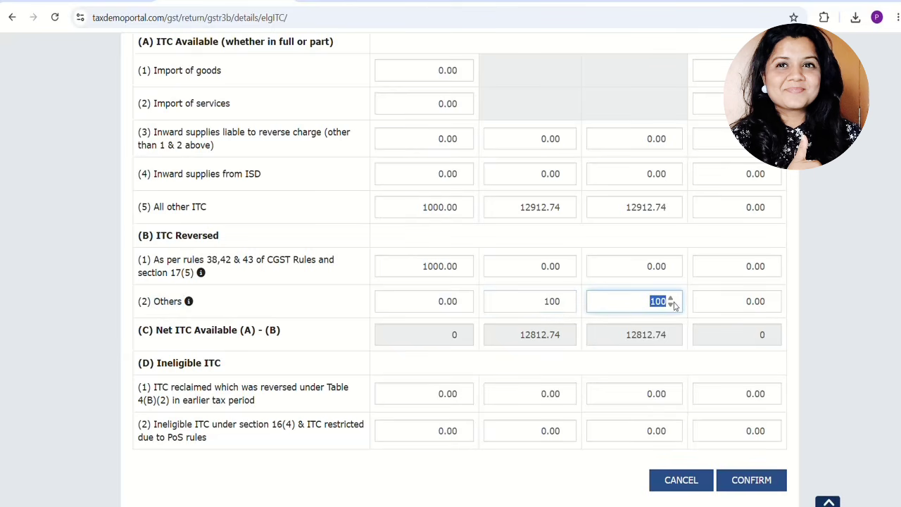
pyautogui.click(514, 363)
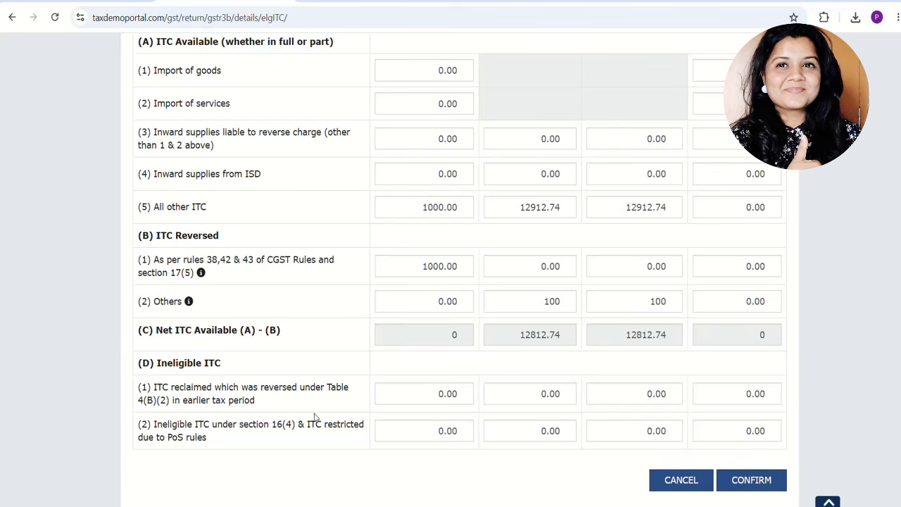
pyautogui.moveTo(153, 387); pyautogui.dragTo(348, 398)
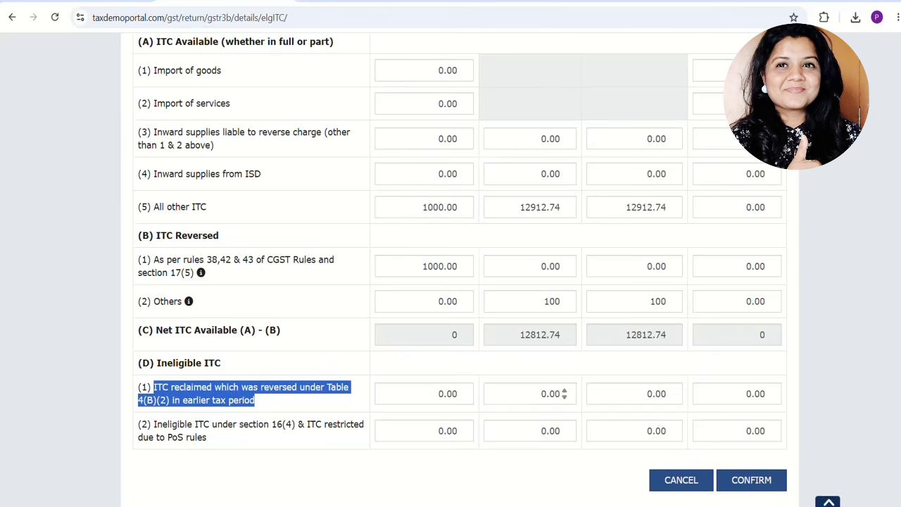
pyautogui.click(536, 394)
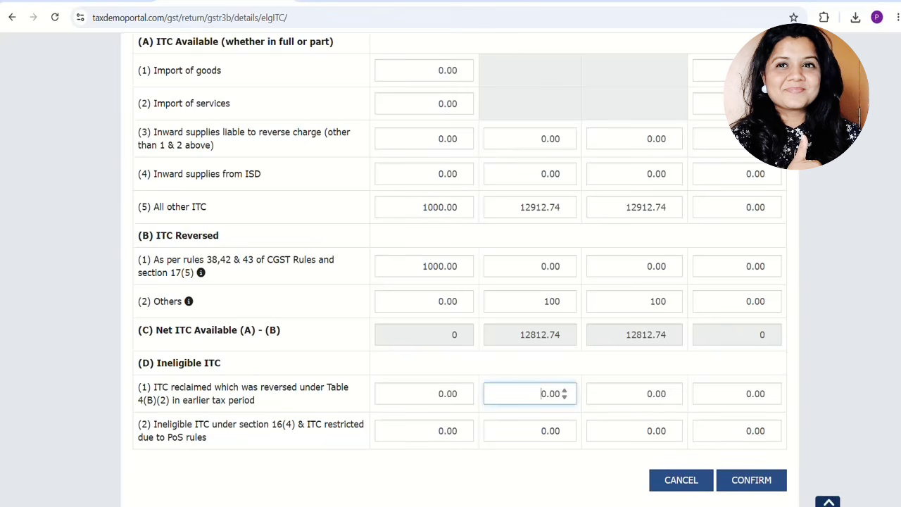
pyautogui.moveTo(540, 394); pyautogui.dragTo(550, 394)
pyautogui.moveTo(647, 394); pyautogui.dragTo(660, 394)
pyautogui.click(541, 394)
pyautogui.moveTo(142, 302); pyautogui.dragTo(777, 287)
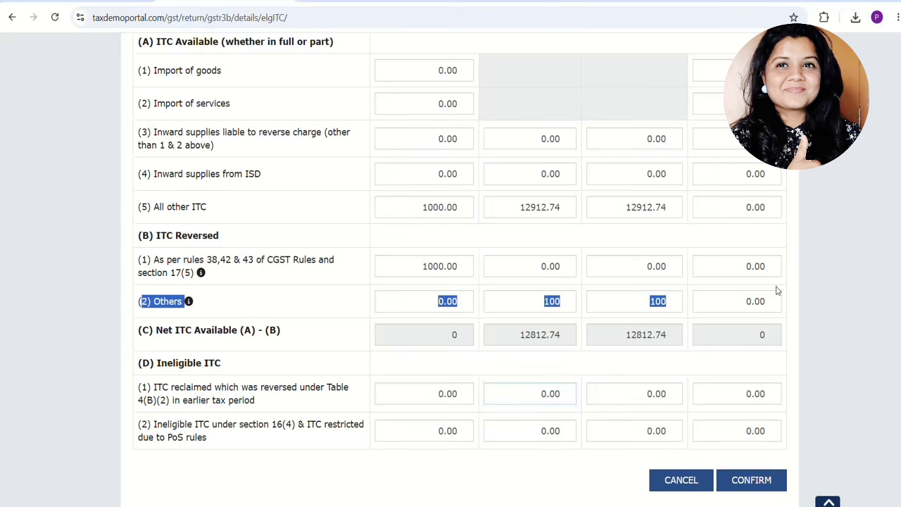
# Enter 500 as central tax and 500 as state tax in the row for ITC reclaimed under Table 4(B)(2)
pyautogui.click(542, 393)
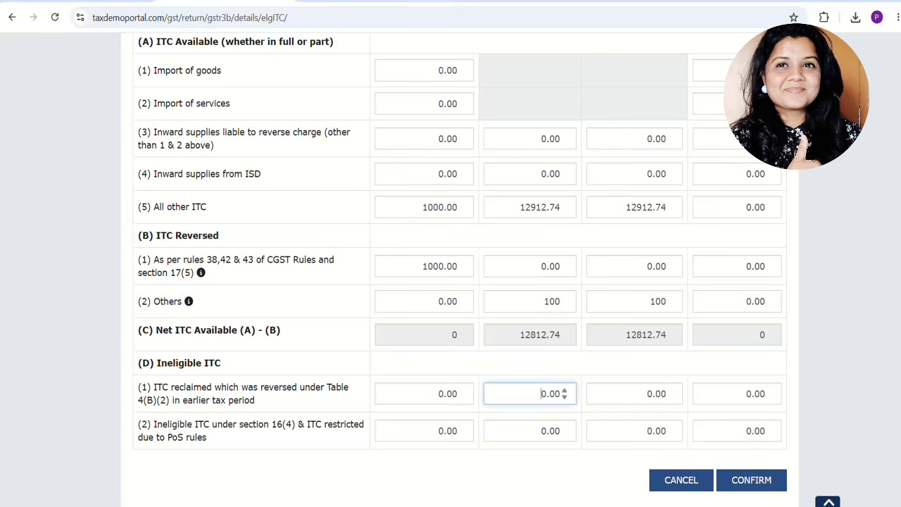
pyautogui.write('500')
pyautogui.press('BackSpace')
pyautogui.click(597, 389)
pyautogui.hotkey('ctrl', 'a')
pyautogui.write('500')
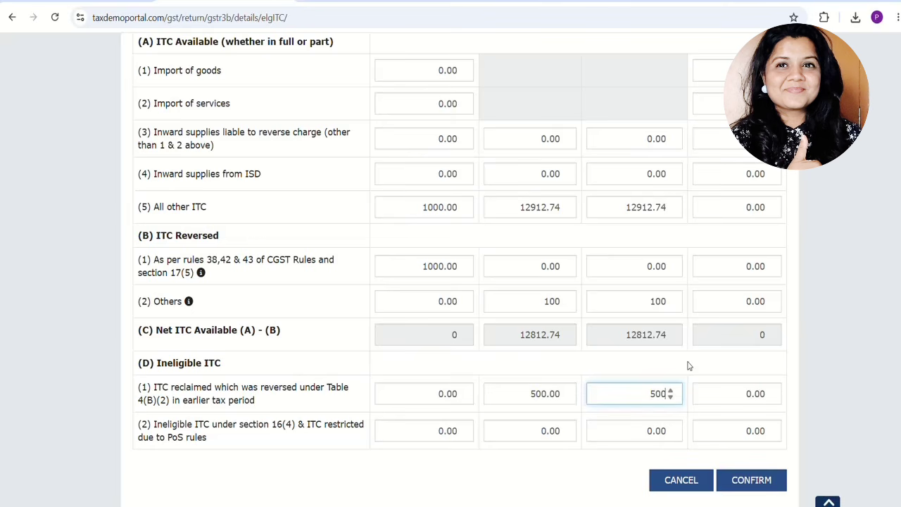
pyautogui.click(689, 364)
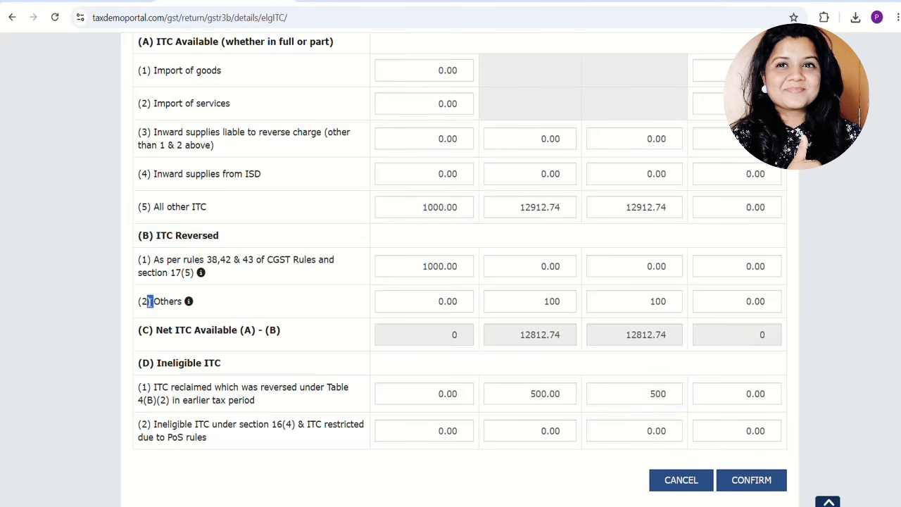
# Compare the description of the Others reversal row with that of the reclaimed ITC row under Ineligible ITC
pyautogui.moveTo(149, 301); pyautogui.dragTo(203, 303)
pyautogui.moveTo(234, 388); pyautogui.dragTo(324, 392)
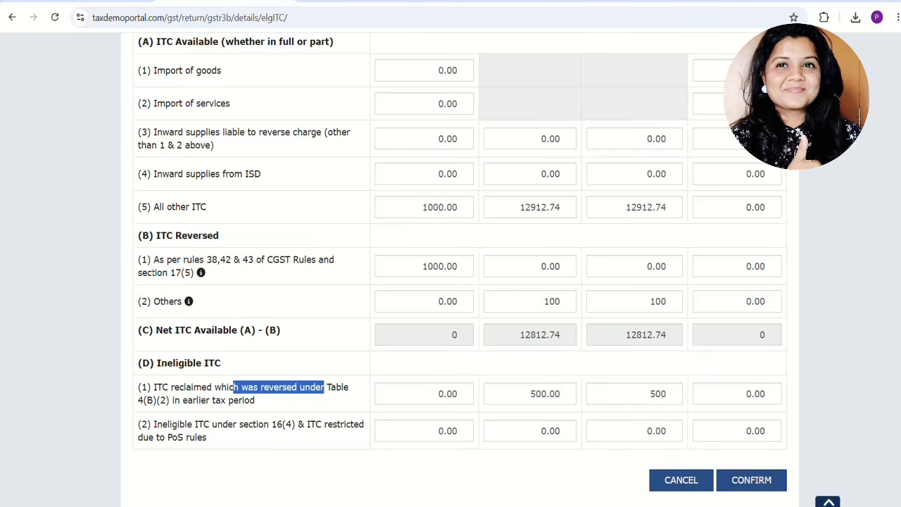
pyautogui.moveTo(139, 301); pyautogui.dragTo(184, 301)
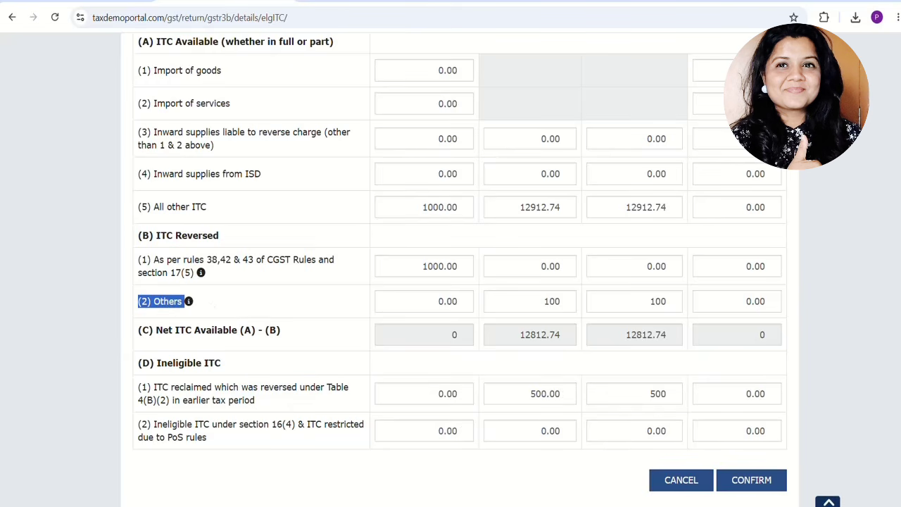
pyautogui.moveTo(138, 387); pyautogui.dragTo(328, 408)
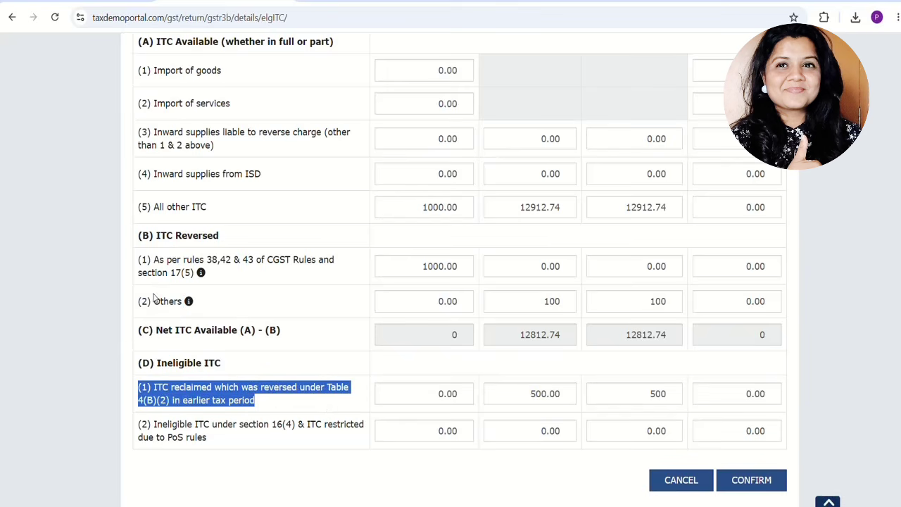
pyautogui.moveTo(139, 301); pyautogui.dragTo(213, 300)
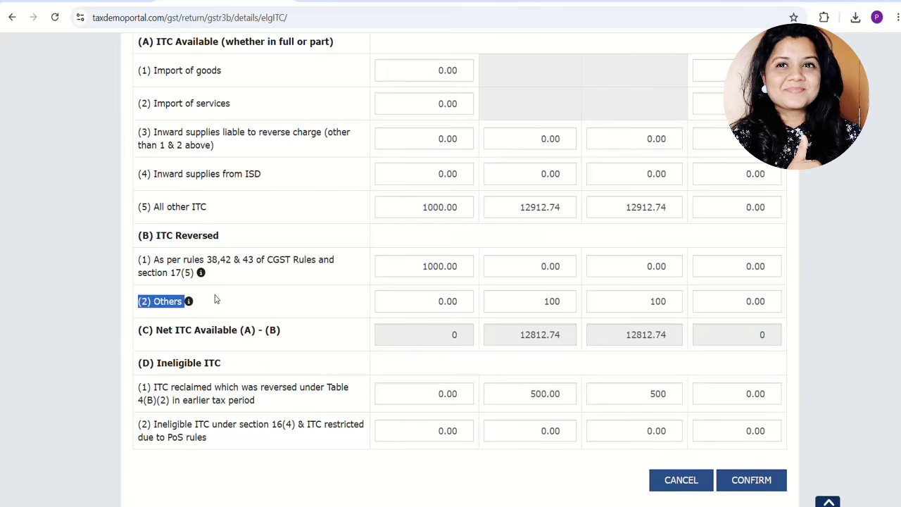
# Review the Others amounts under ITC Reversed and the description of the row for ITC reclaimed under Table 4(B)(2)
pyautogui.moveTo(138, 235); pyautogui.dragTo(218, 236)
pyautogui.moveTo(138, 301); pyautogui.dragTo(194, 301)
pyautogui.click(448, 302)
pyautogui.click(534, 301)
pyautogui.click(646, 301)
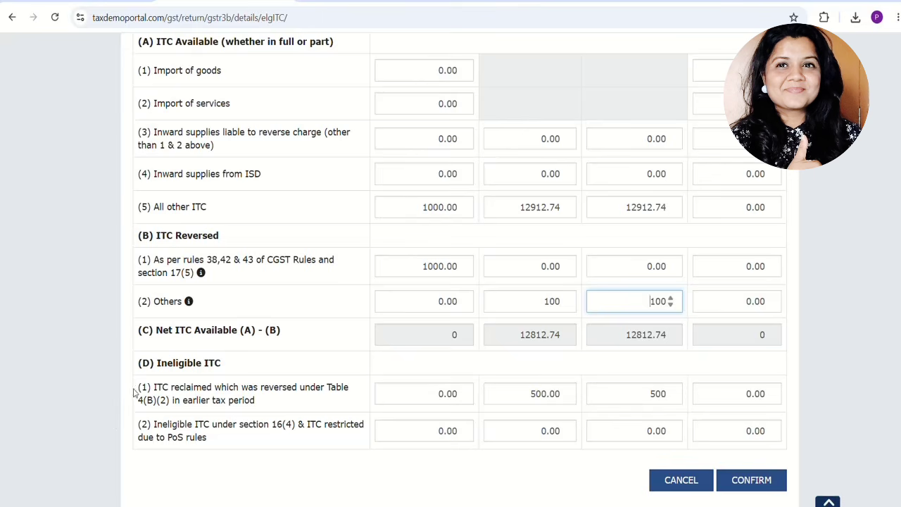
pyautogui.moveTo(134, 389); pyautogui.dragTo(306, 404)
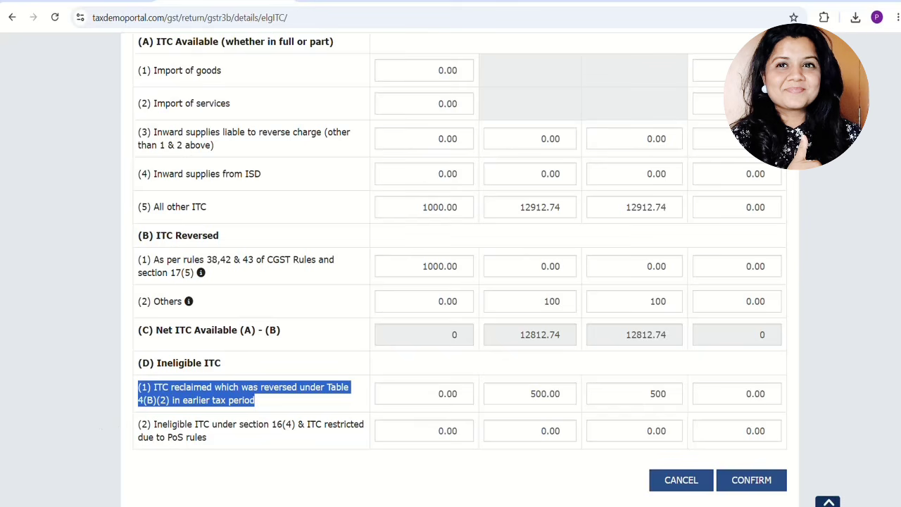
# Examine the Ineligible ITC row covering section 16(4) and PoS rule restrictions, including its integrated and central tax fields
pyautogui.moveTo(152, 424); pyautogui.dragTo(231, 441)
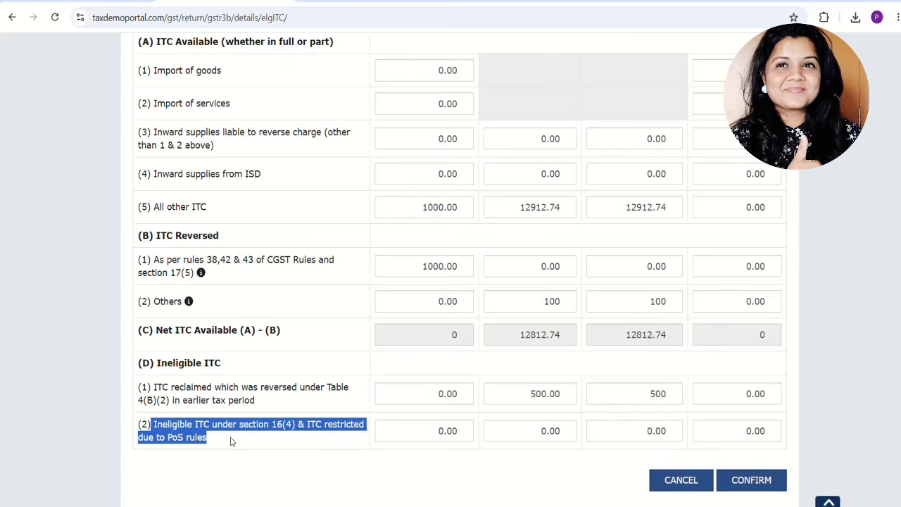
pyautogui.click(149, 425)
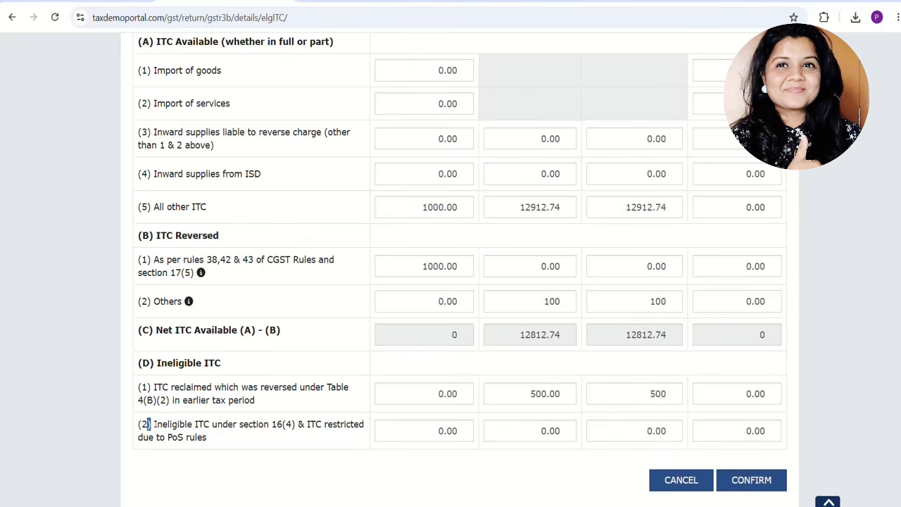
pyautogui.moveTo(148, 424); pyautogui.dragTo(297, 425)
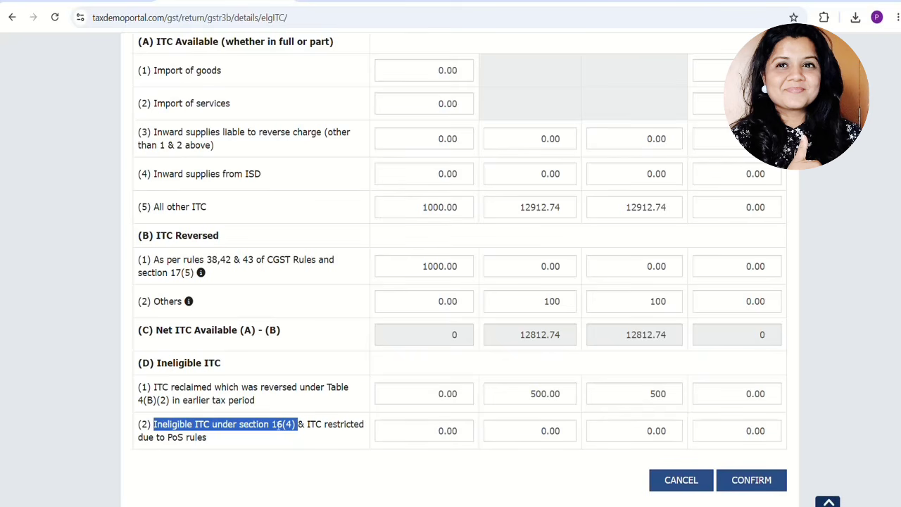
pyautogui.moveTo(272, 425); pyautogui.dragTo(298, 425)
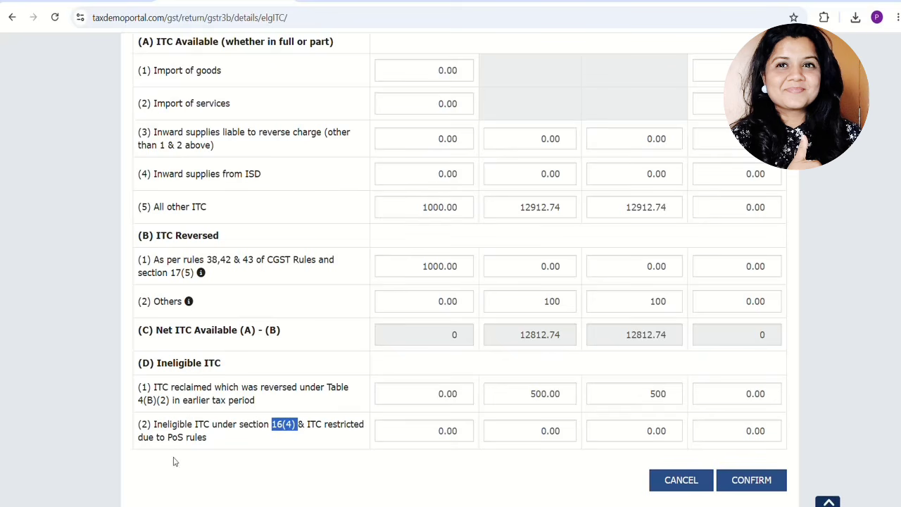
pyautogui.click(142, 437)
pyautogui.moveTo(142, 437); pyautogui.dragTo(210, 439)
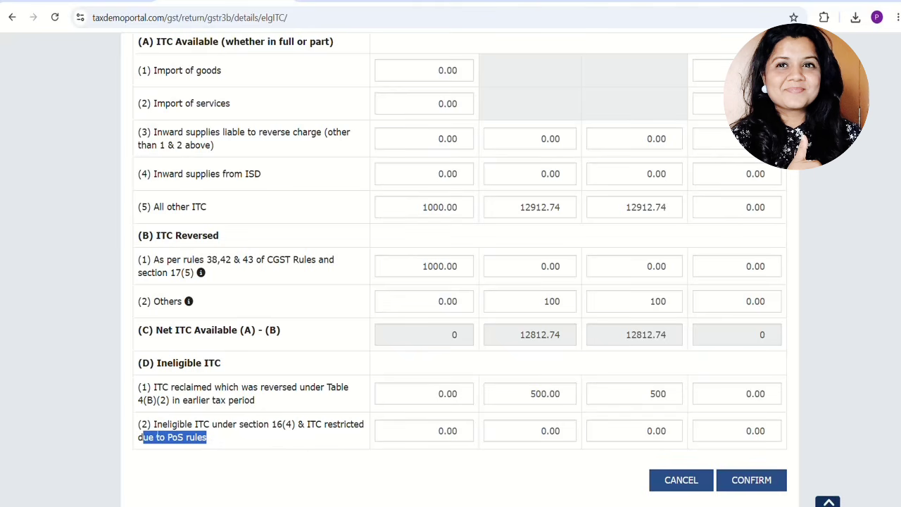
pyautogui.click(238, 435)
pyautogui.moveTo(138, 437); pyautogui.dragTo(250, 439)
pyautogui.click(439, 431)
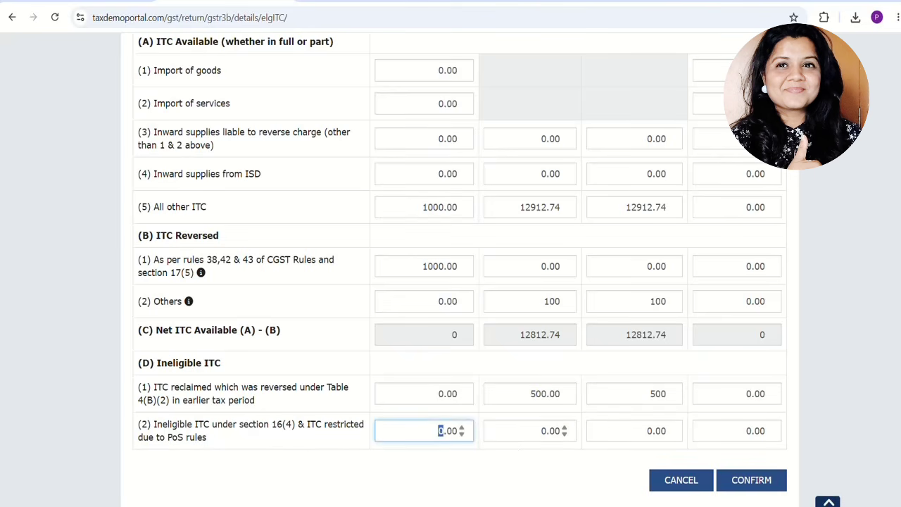
pyautogui.click(540, 430)
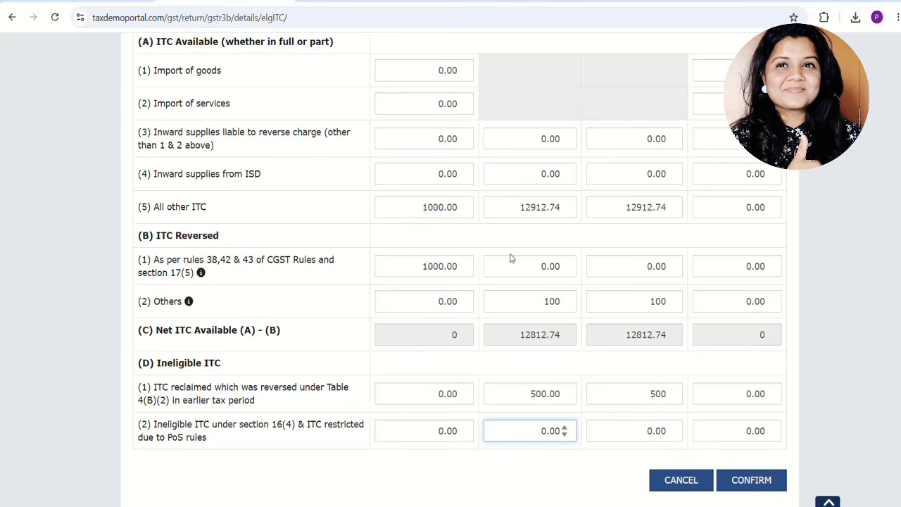
# Review the ITC Available fields for import of goods, import of services, reverse charge supplies and supplies from ISD
pyautogui.scroll(1, 513, 258)
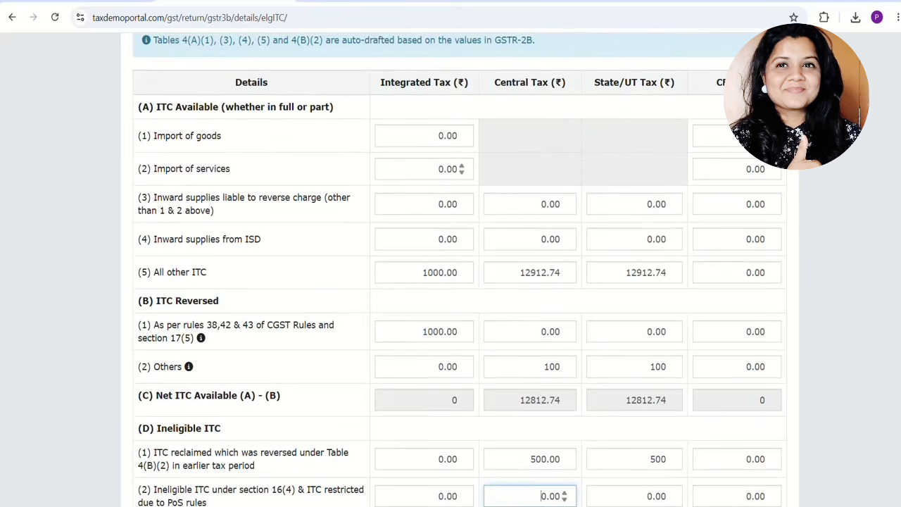
pyautogui.moveTo(436, 136); pyautogui.dragTo(444, 136)
pyautogui.moveTo(437, 169); pyautogui.dragTo(444, 168)
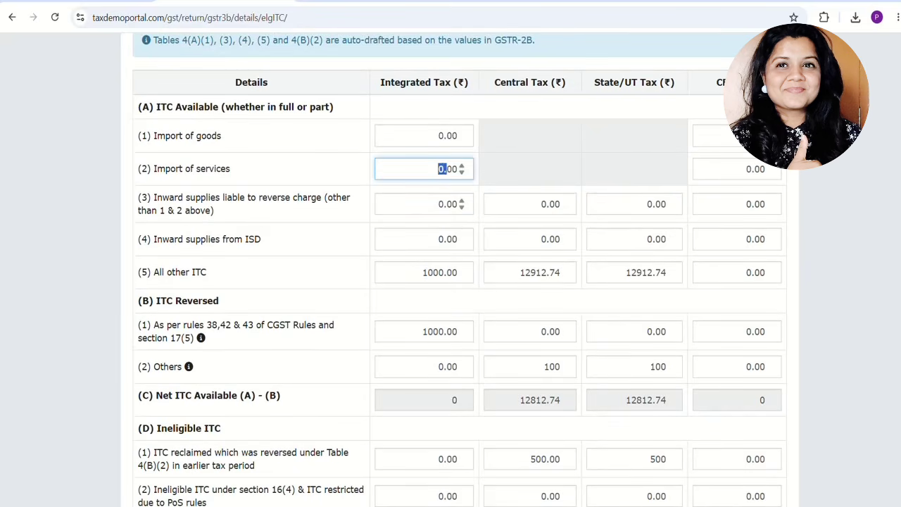
pyautogui.doubleClick(447, 204)
pyautogui.doubleClick(448, 239)
pyautogui.moveTo(541, 239); pyautogui.dragTo(556, 239)
pyautogui.click(542, 204)
pyautogui.moveTo(648, 204); pyautogui.dragTo(654, 204)
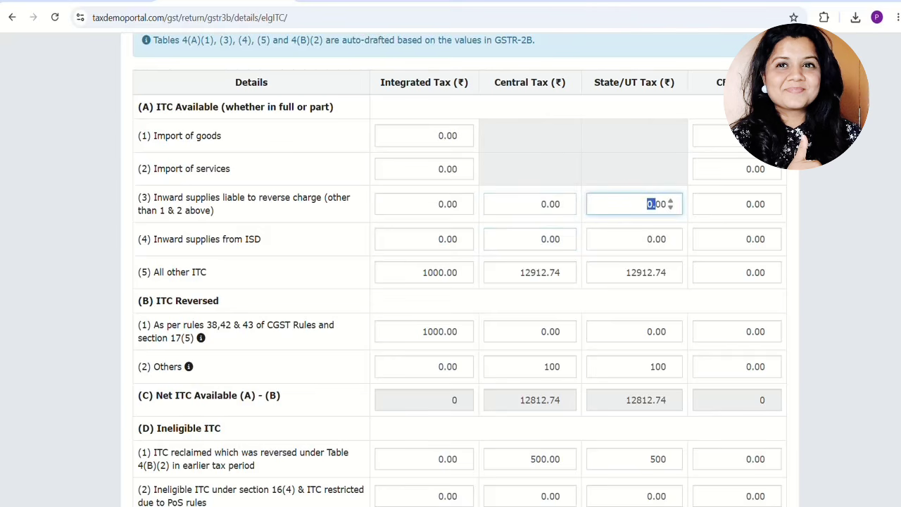
pyautogui.click(648, 240)
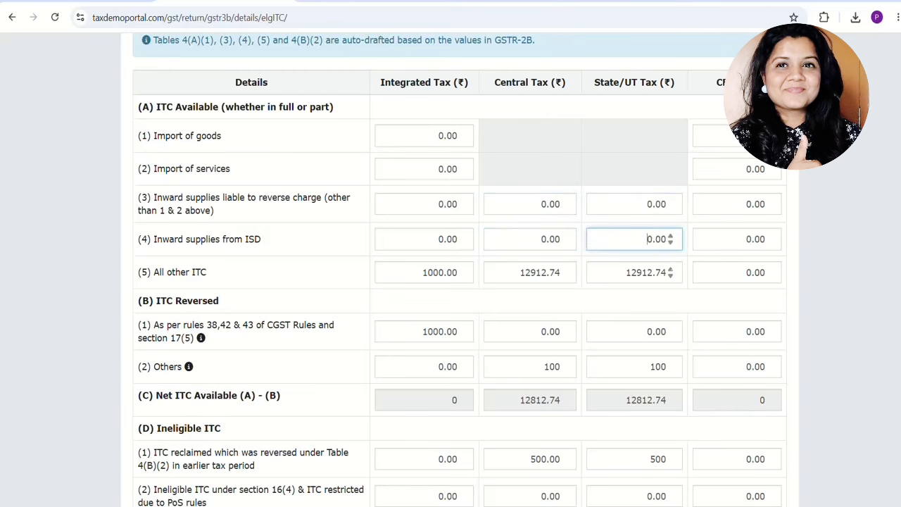
# Confirm the Table 4 Eligible ITC details and dismiss the system-generated summary
pyautogui.scroll(-1, 615, 286)
pyautogui.scroll(-1, 633, 329)
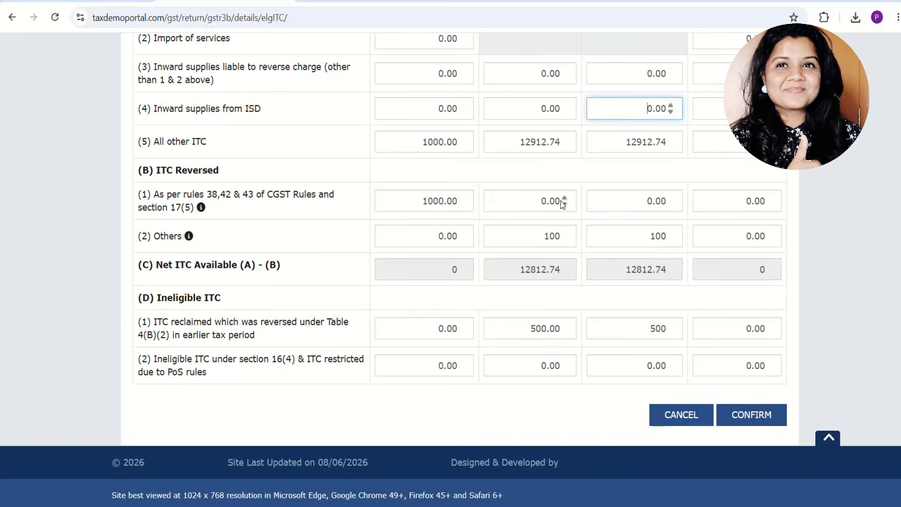
pyautogui.scroll(1, 589, 267)
pyautogui.scroll(-1, 668, 302)
pyautogui.click(750, 416)
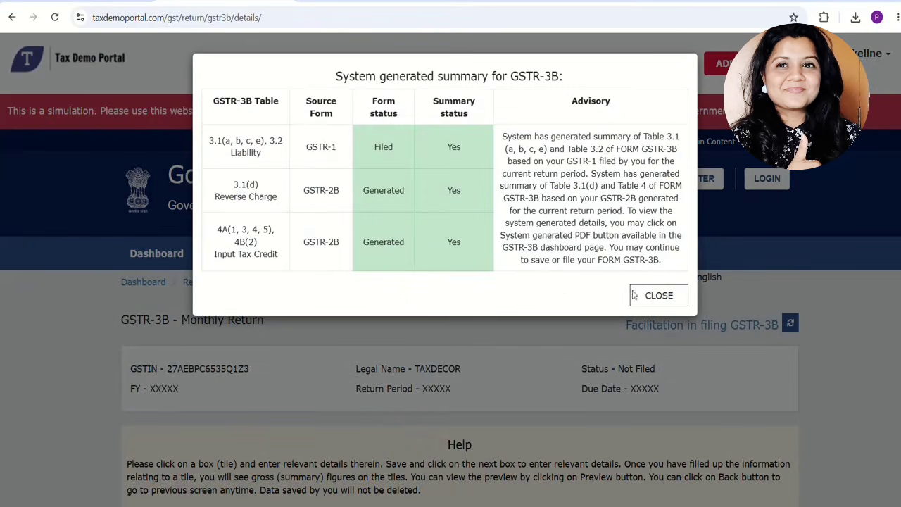
pyautogui.click(667, 296)
# Check the exempt, nil-rated and non-GST inward supplies in Tally, and open Table 5 for these supplies on the GST portal
pyautogui.scroll(-3, 559, 371)
pyautogui.scroll(-5, 560, 371)
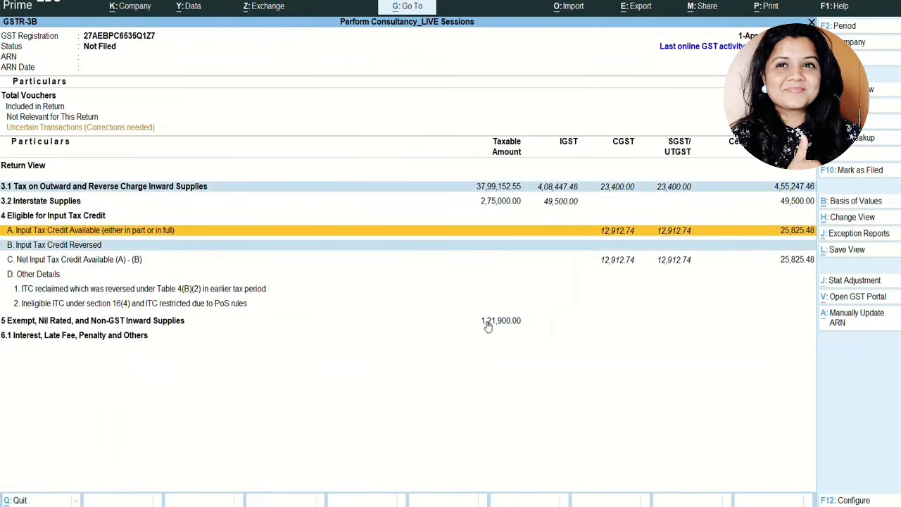
pyautogui.click(502, 324)
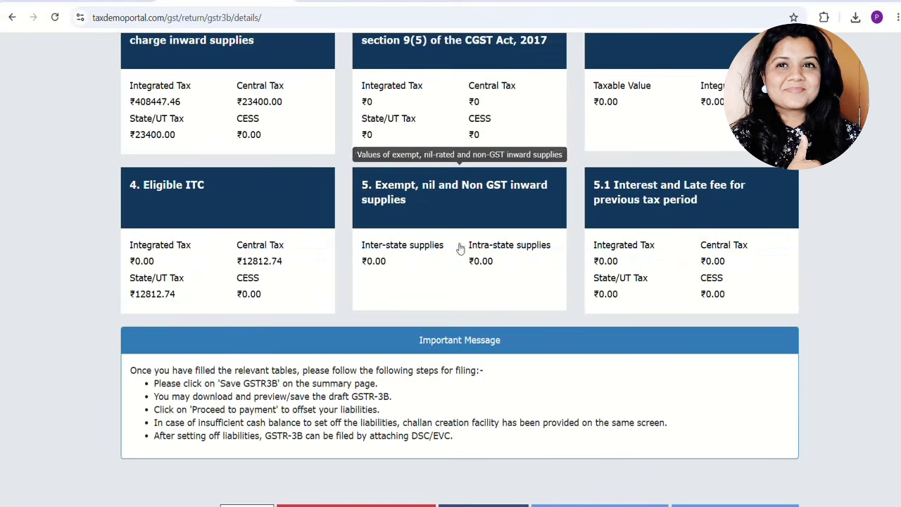
pyautogui.click(460, 247)
pyautogui.scroll(-3, 240, 426)
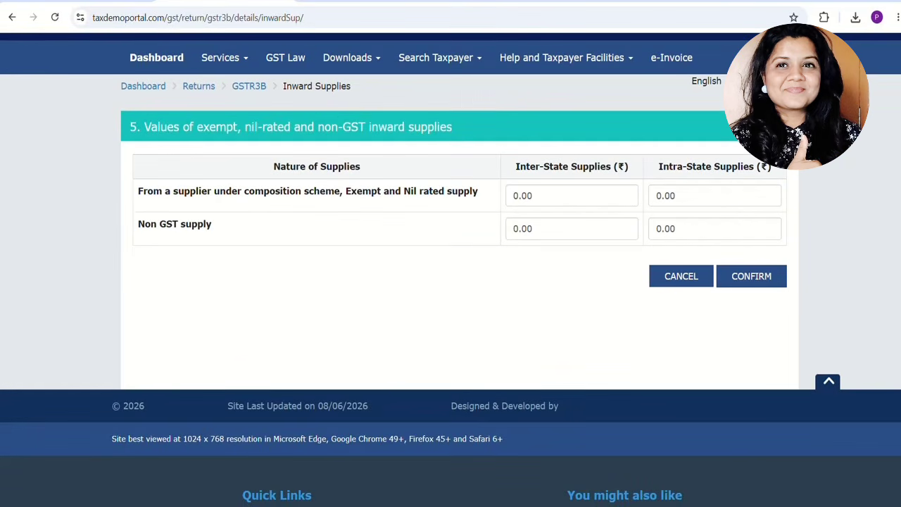
pyautogui.click(530, 200)
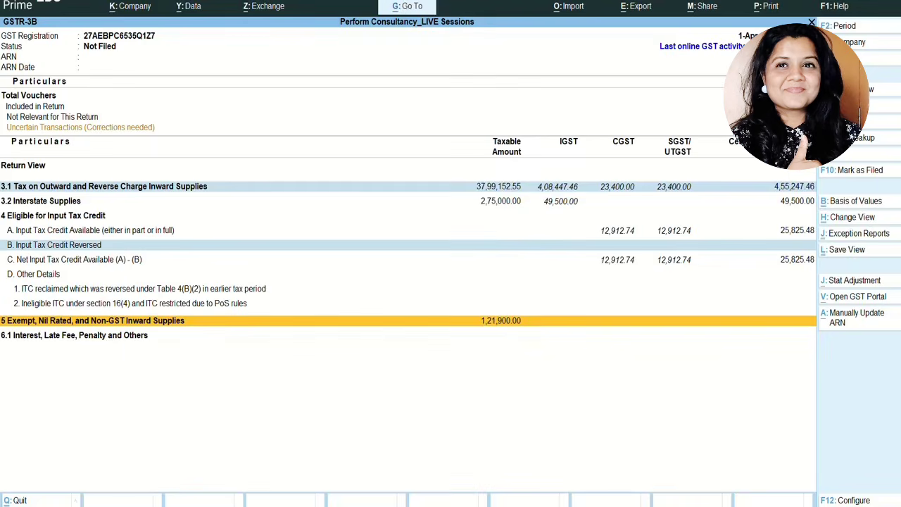
# Switch to Tally and examine the breakdown of exempt, nil-rated and non-GST inward supplies by supply type
pyautogui.click(583, 392)
pyautogui.press('Return')
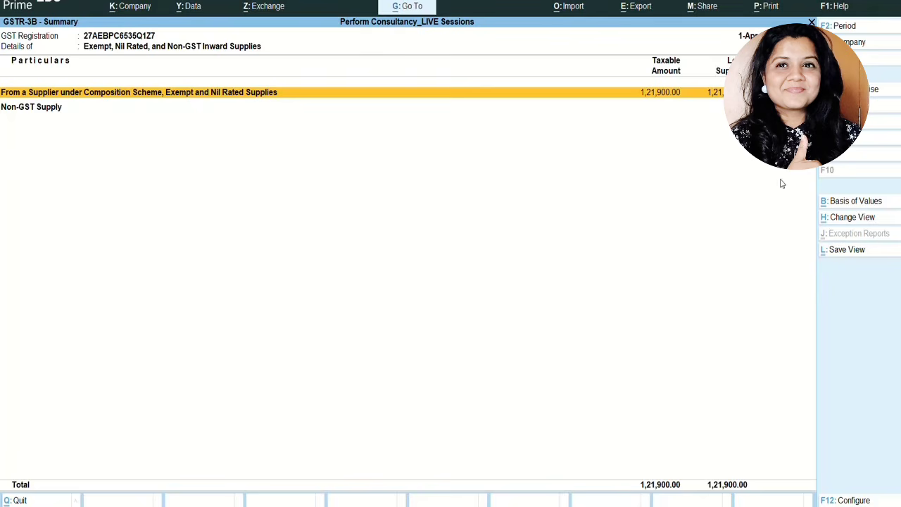
pyautogui.hotkey('alt', 'Tab')
# On the portal, enter 121900 as intra-state composition, exempt and nil-rated supplies, confirm Table 5, and dismiss the summary
pyautogui.click(703, 197)
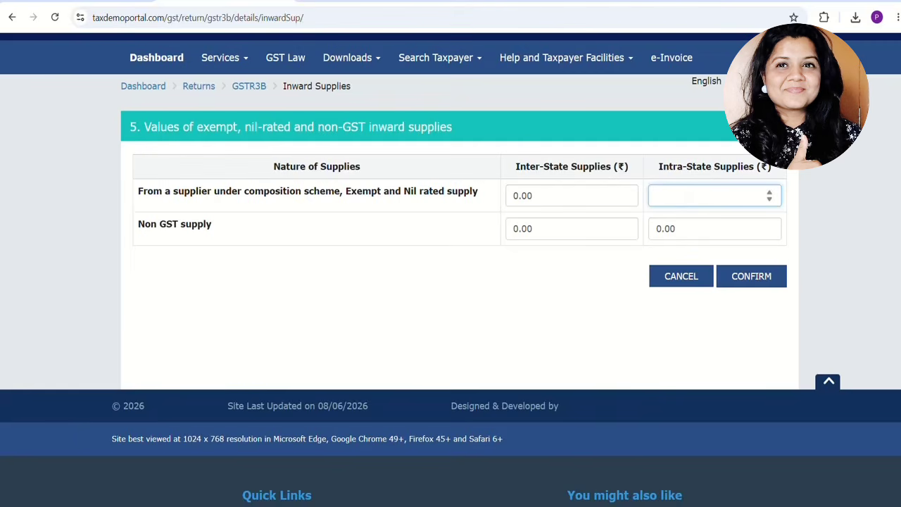
pyautogui.write('121900')
pyautogui.click(751, 276)
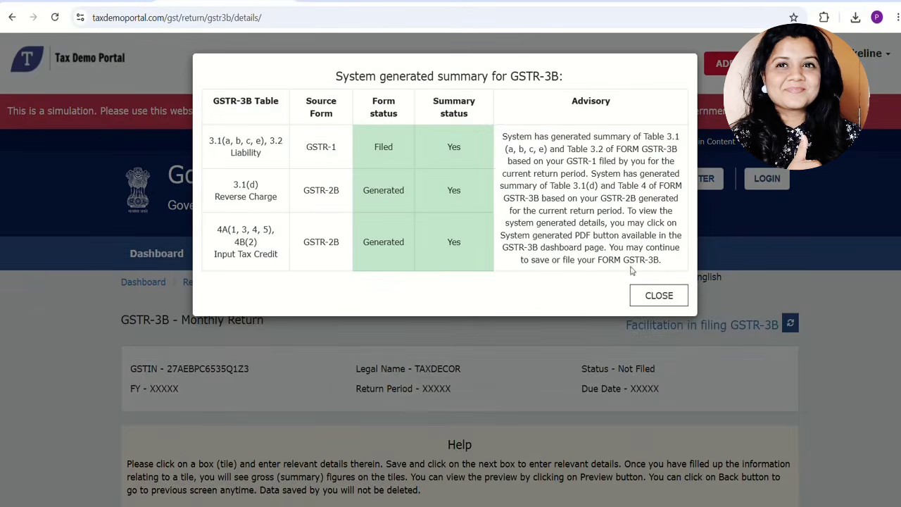
pyautogui.click(659, 296)
# Open Table 5.1 for interest and late fee and examine its Interest and Late Fees rows
pyautogui.scroll(-8, 566, 353)
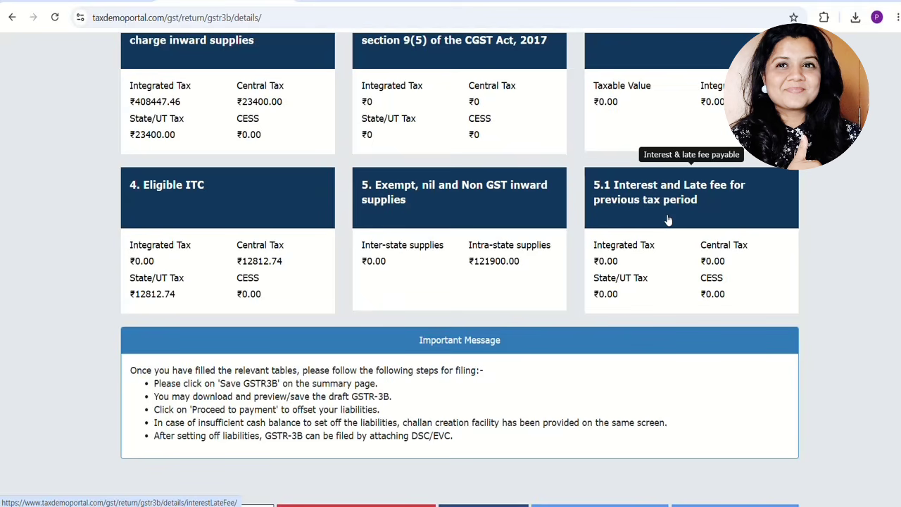
pyautogui.click(668, 220)
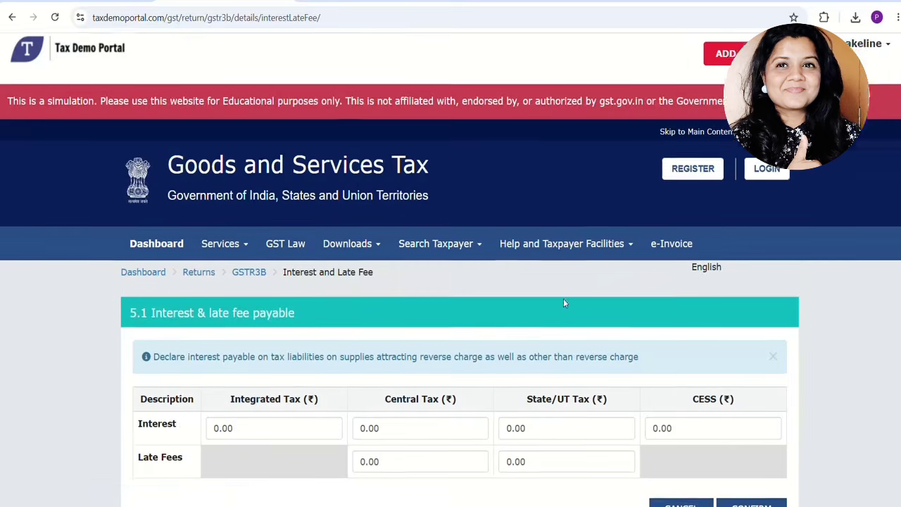
pyautogui.scroll(-3, 335, 307)
pyautogui.click(267, 184)
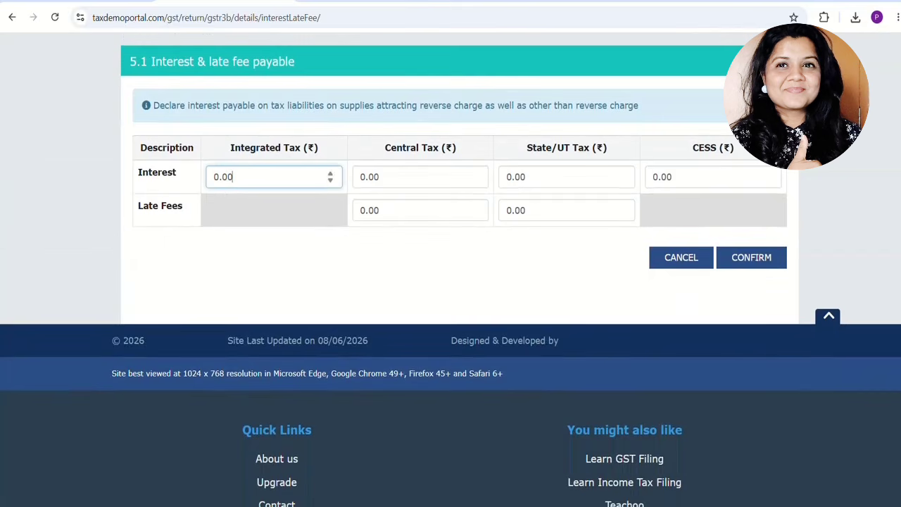
pyautogui.press('Tab')
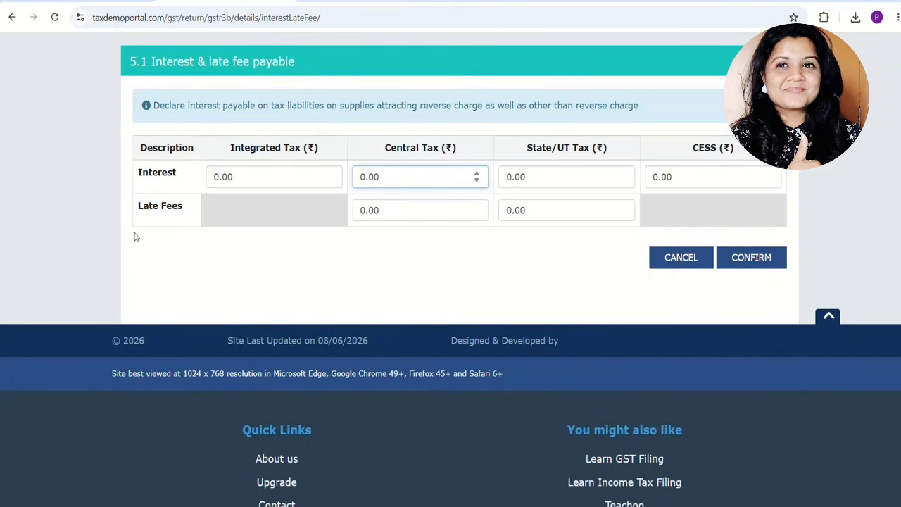
pyautogui.click(408, 211)
pyautogui.moveTo(145, 208); pyautogui.dragTo(213, 205)
pyautogui.click(155, 207)
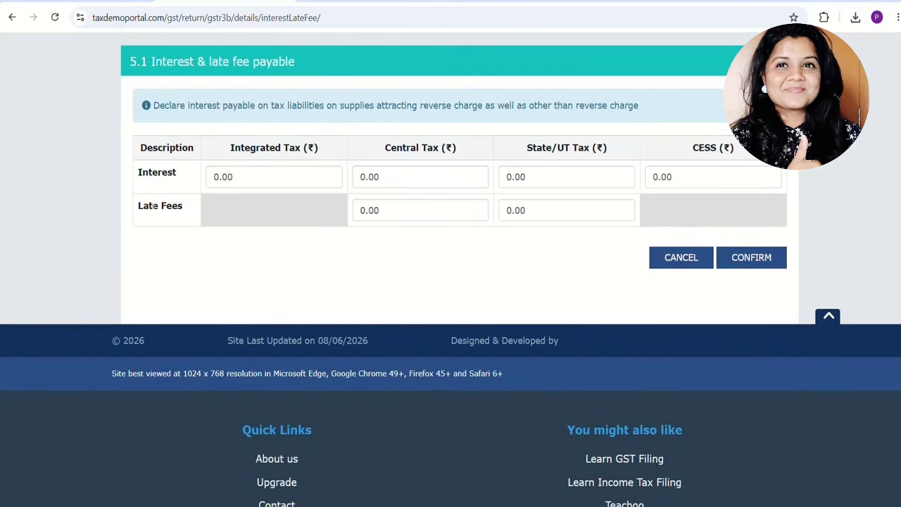
pyautogui.moveTo(138, 205); pyautogui.dragTo(189, 211)
# Enter late fees of 25 for central tax and 25 for state tax
pyautogui.click(380, 210)
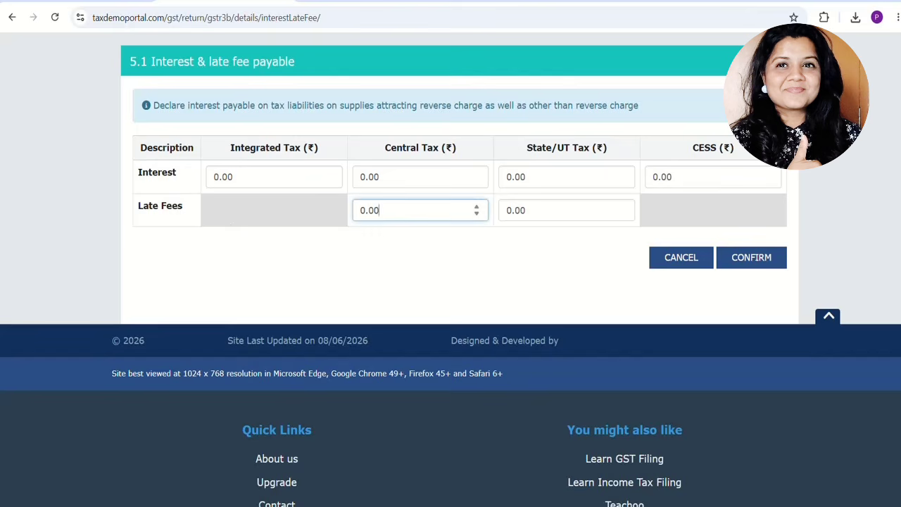
pyautogui.press('BackSpace')
pyautogui.press('BackSpace')
pyautogui.press('BackSpace')
pyautogui.write('25')
pyautogui.press('Tab')
pyautogui.write('2')
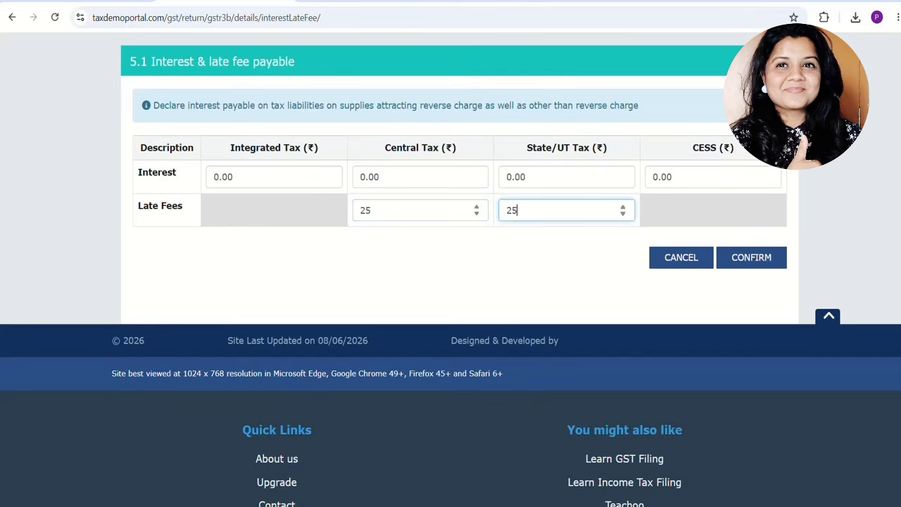
# Change the late fees to 125 central tax and 125 state tax, and discard the Table 5.1 entries
pyautogui.click(401, 177)
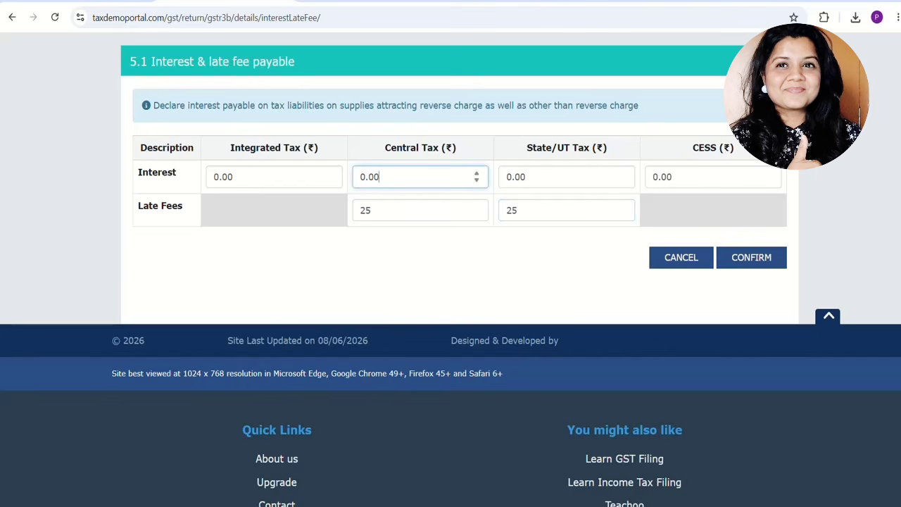
pyautogui.doubleClick(391, 211)
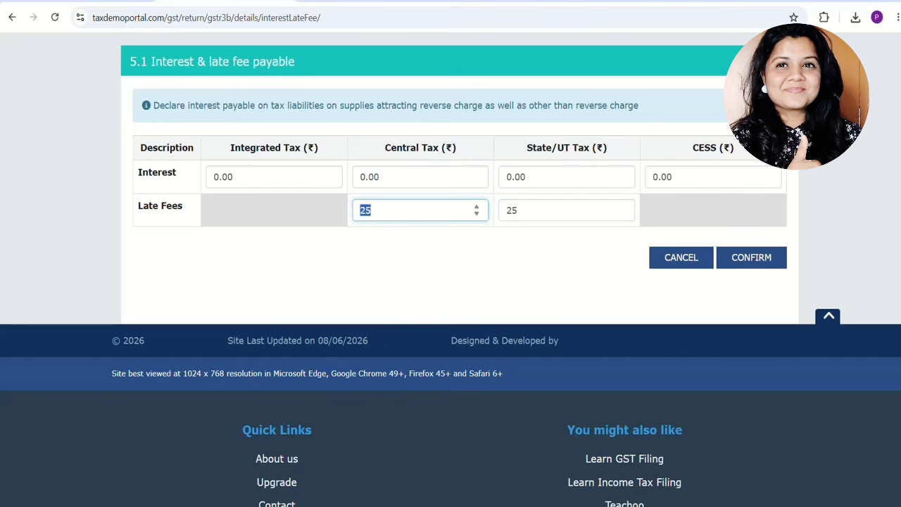
pyautogui.write('125')
pyautogui.press('Tab')
pyautogui.write('1')
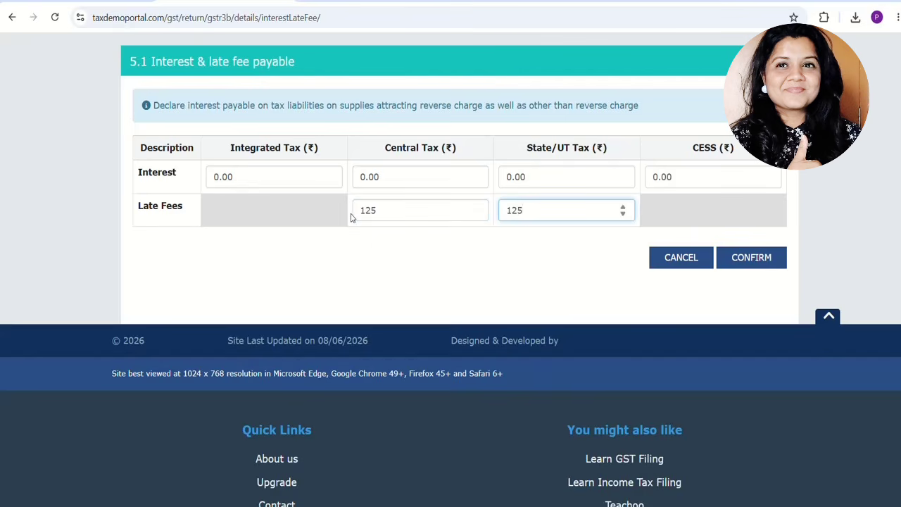
pyautogui.click(381, 178)
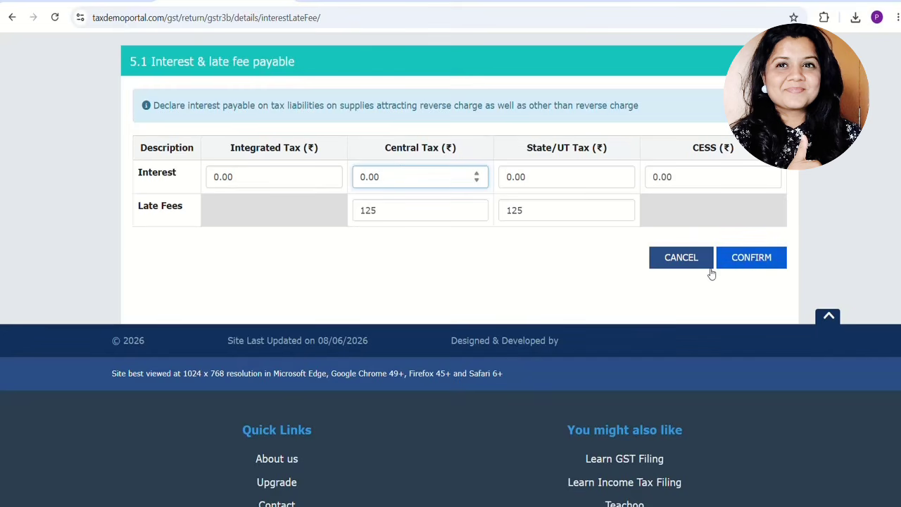
pyautogui.click(679, 259)
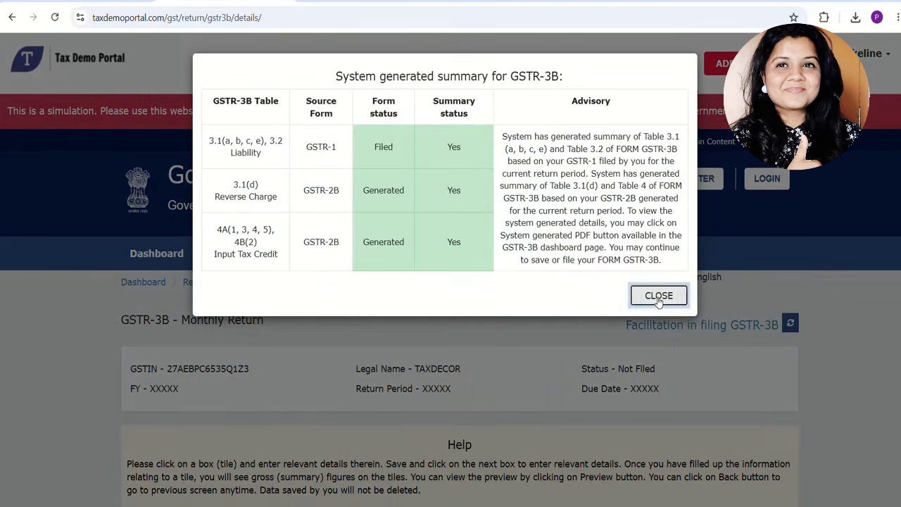
pyautogui.click(658, 296)
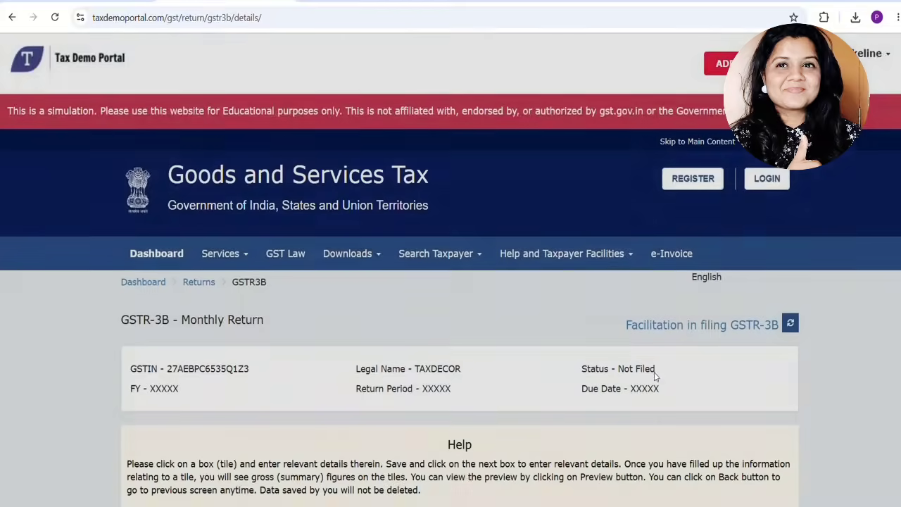
# Save the completed GSTR-3B details on the return's summary page
pyautogui.scroll(-10, 633, 317)
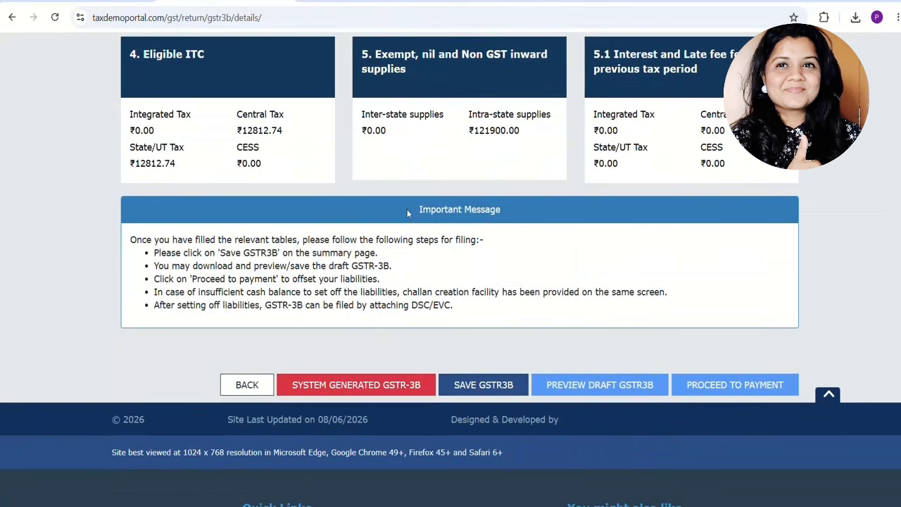
pyautogui.scroll(-1, 510, 324)
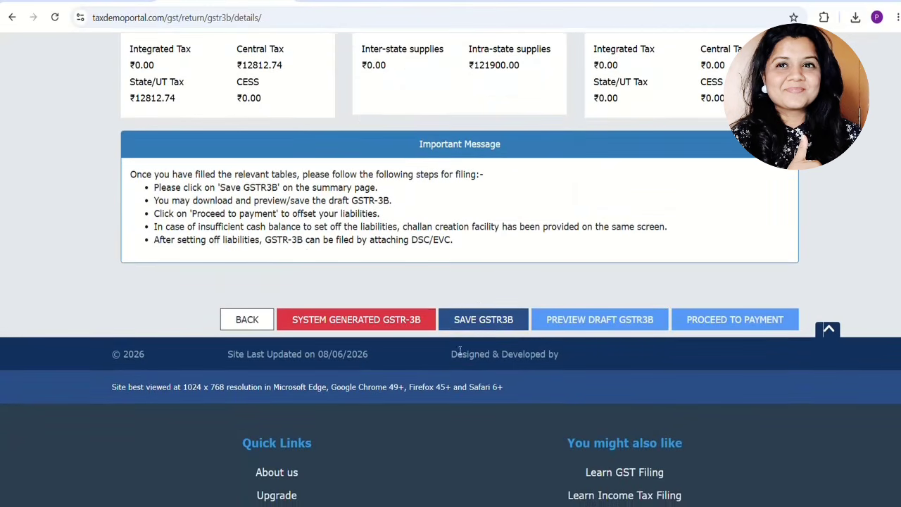
pyautogui.click(483, 320)
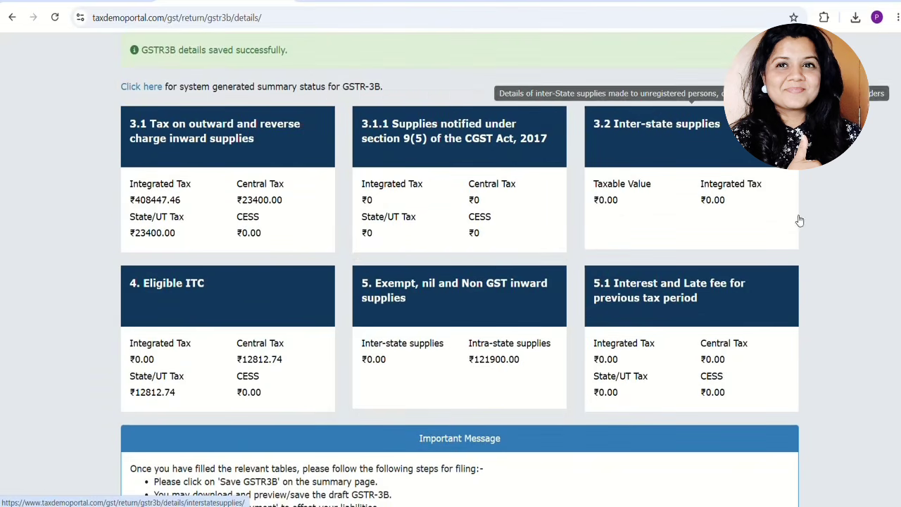
# Check the system-generated summary status for GSTR-3B and dismiss its message
pyautogui.scroll(5, 885, 255)
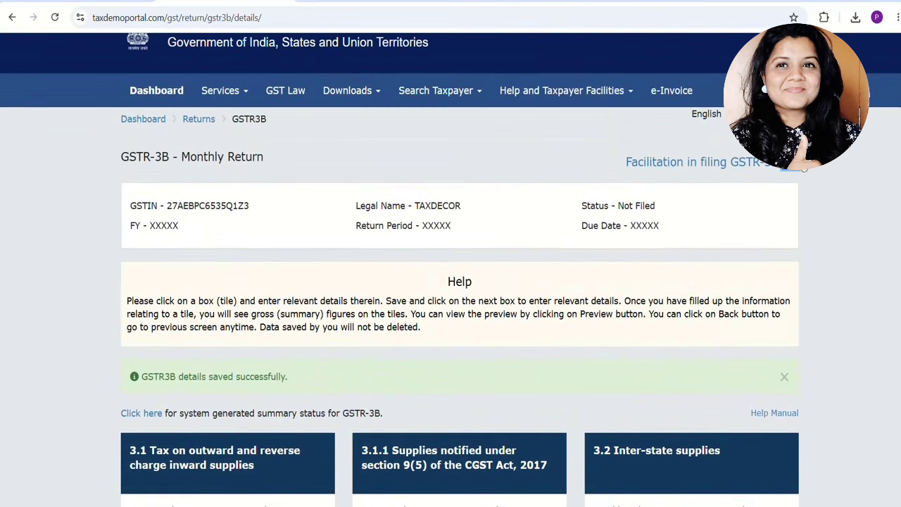
pyautogui.scroll(-2, 885, 255)
pyautogui.click(140, 261)
pyautogui.click(660, 297)
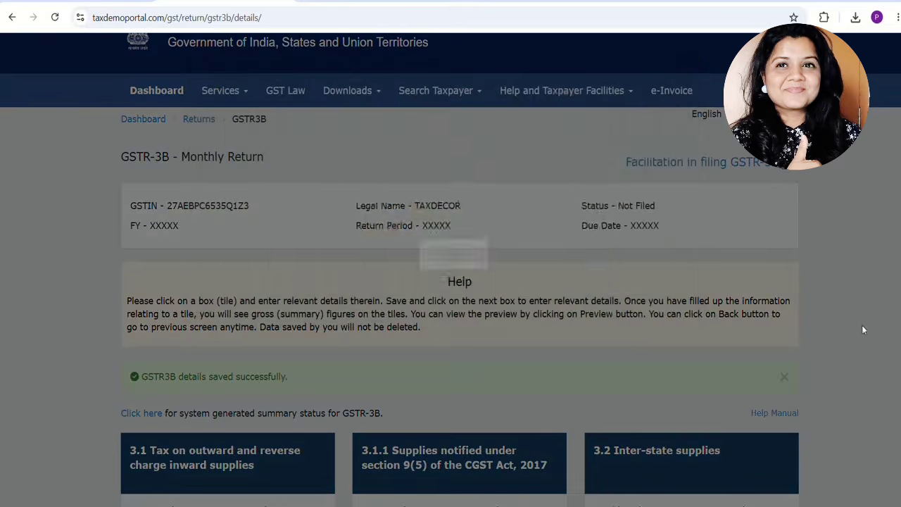
# Proceed to payment and review the Cash Ledger Balance for each tax head
pyautogui.scroll(-10, 862, 329)
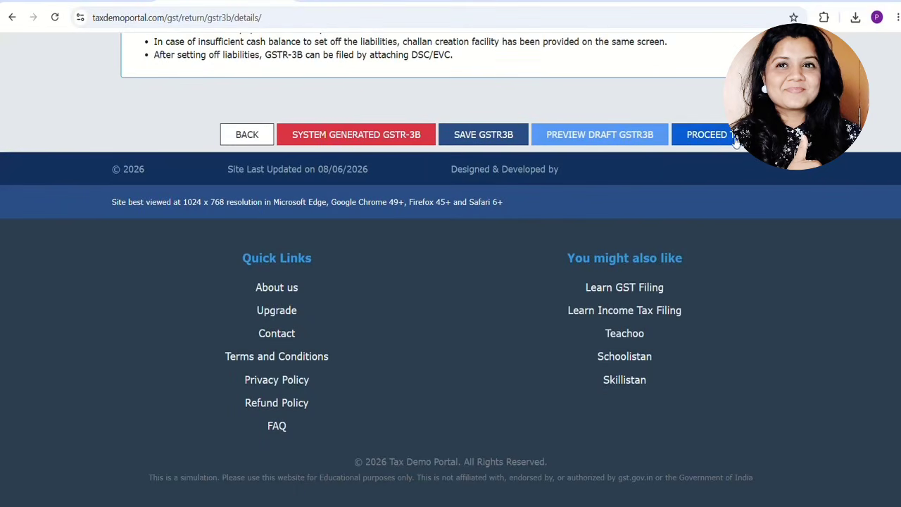
pyautogui.click(732, 135)
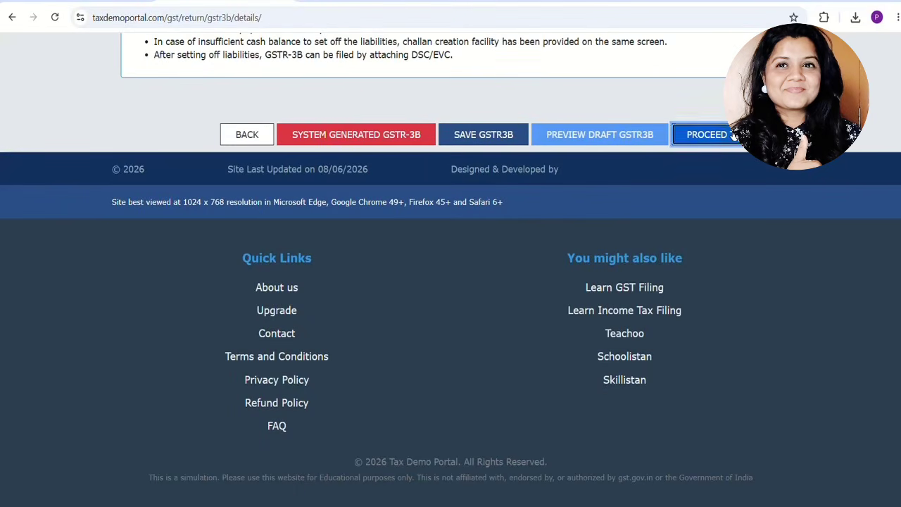
pyautogui.scroll(-6, 857, 367)
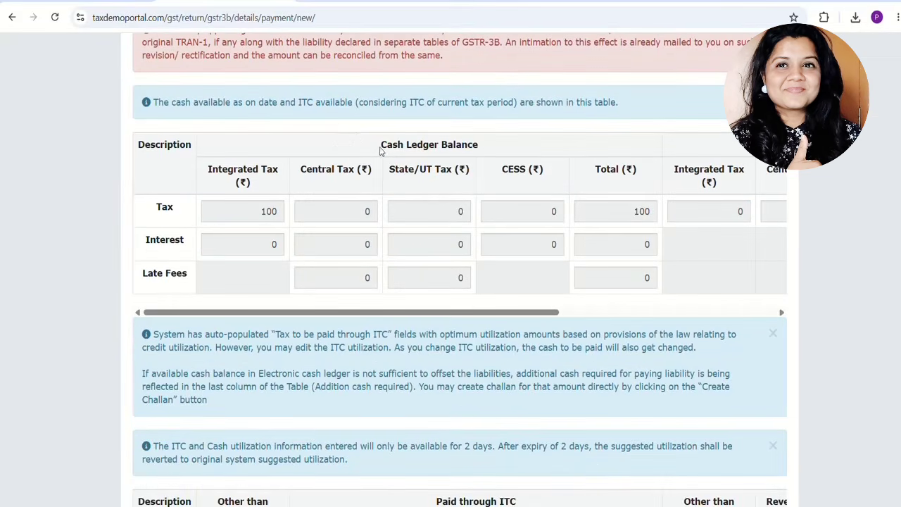
pyautogui.moveTo(381, 149); pyautogui.dragTo(506, 149)
pyautogui.moveTo(260, 211); pyautogui.dragTo(639, 221)
# Examine the Credit Ledger Balance for central and state tax, including the current month's credit
pyautogui.moveTo(421, 150); pyautogui.dragTo(684, 147)
pyautogui.moveTo(464, 209); pyautogui.dragTo(608, 215)
pyautogui.click(605, 272)
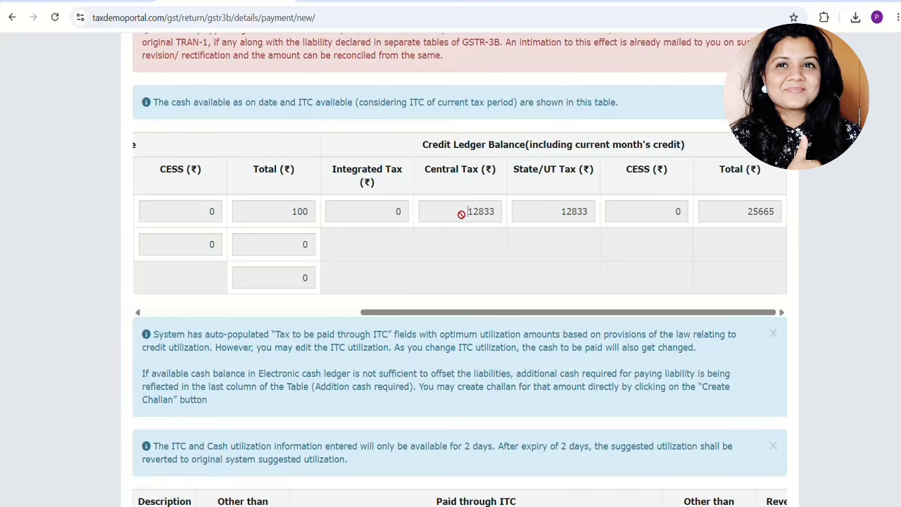
pyautogui.moveTo(458, 212); pyautogui.dragTo(497, 216)
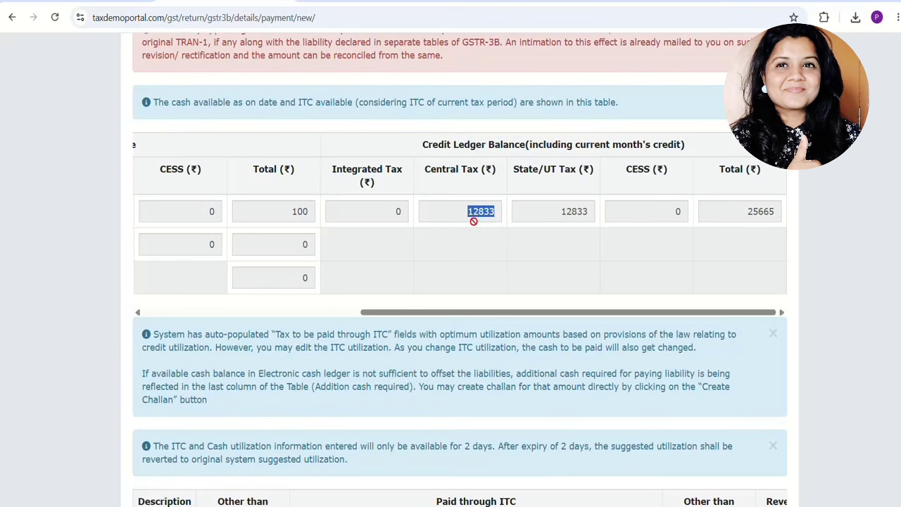
pyautogui.click(552, 211)
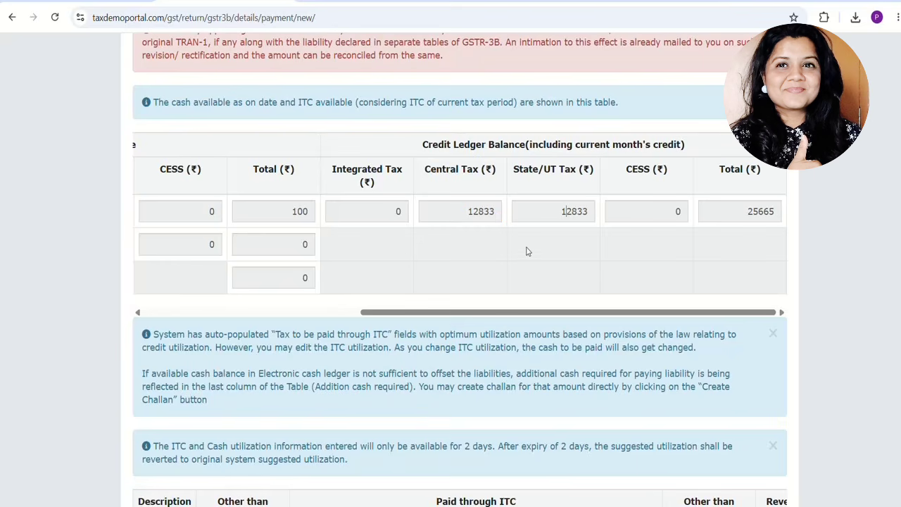
# Compare the integrated, central and state tax payable with the Table 3.1 tax totals in Tally's GSTR-3B report
pyautogui.scroll(-7, 553, 269)
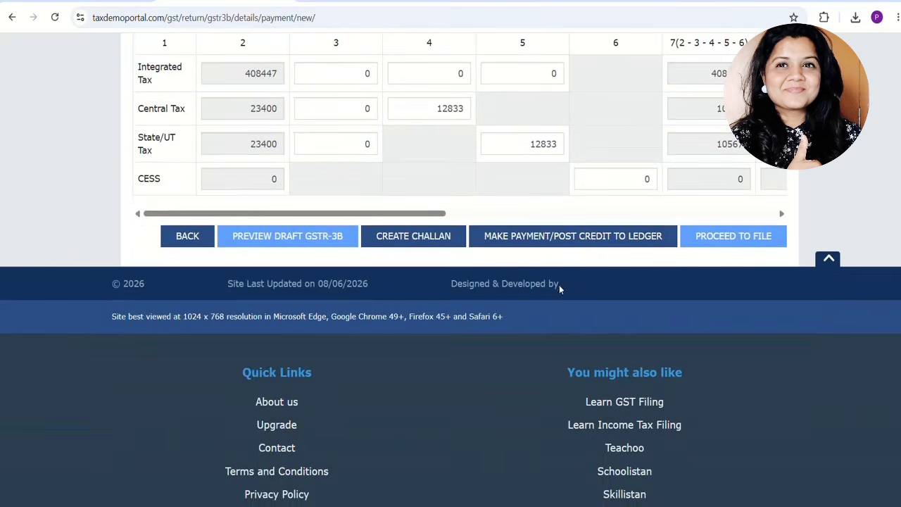
pyautogui.scroll(1, 345, 202)
pyautogui.moveTo(238, 138); pyautogui.dragTo(280, 137)
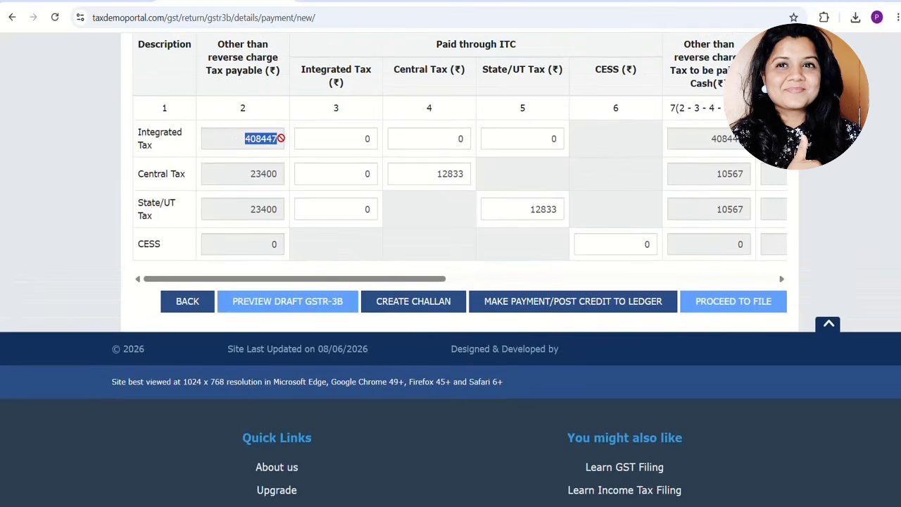
pyautogui.moveTo(251, 173); pyautogui.dragTo(283, 191)
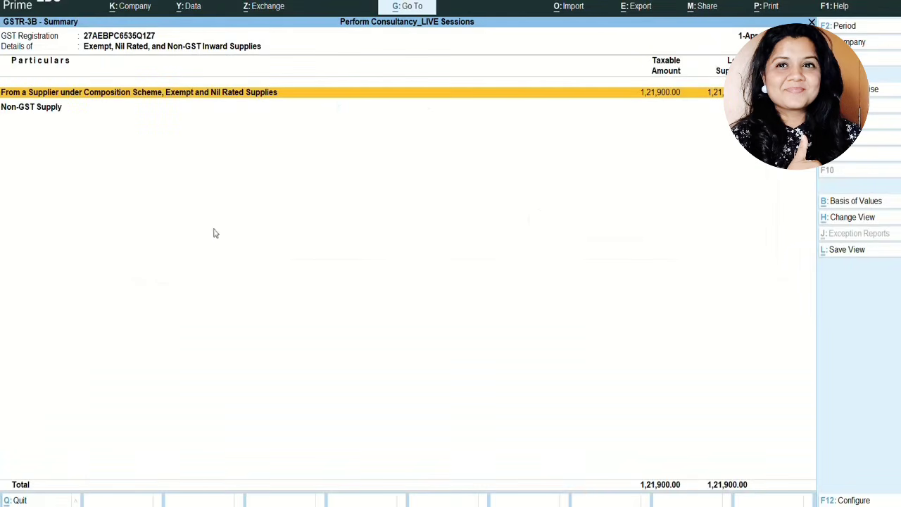
pyautogui.press('Escape')
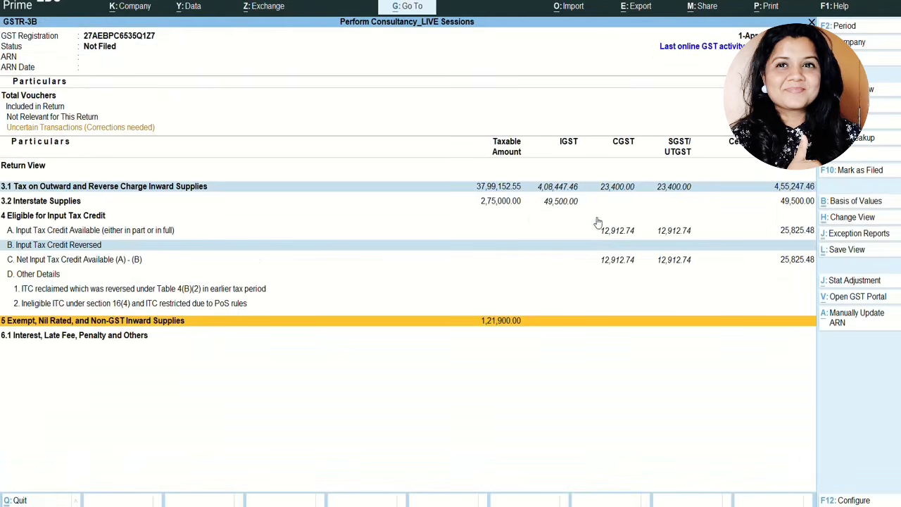
pyautogui.click(548, 189)
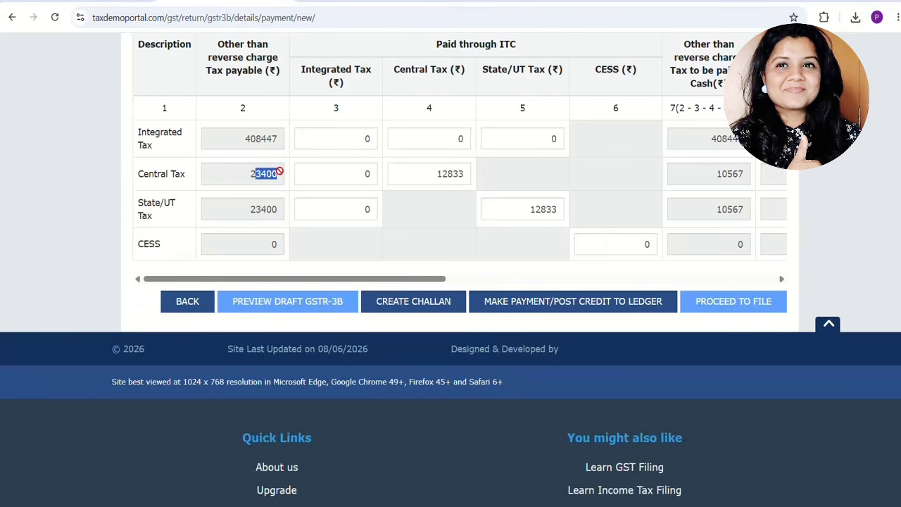
pyautogui.moveTo(280, 173); pyautogui.dragTo(256, 176)
pyautogui.click(277, 189)
# Review the central and state tax amounts paid through ITC in the portal's payment table
pyautogui.moveTo(435, 174); pyautogui.dragTo(467, 175)
pyautogui.moveTo(529, 209); pyautogui.dragTo(567, 214)
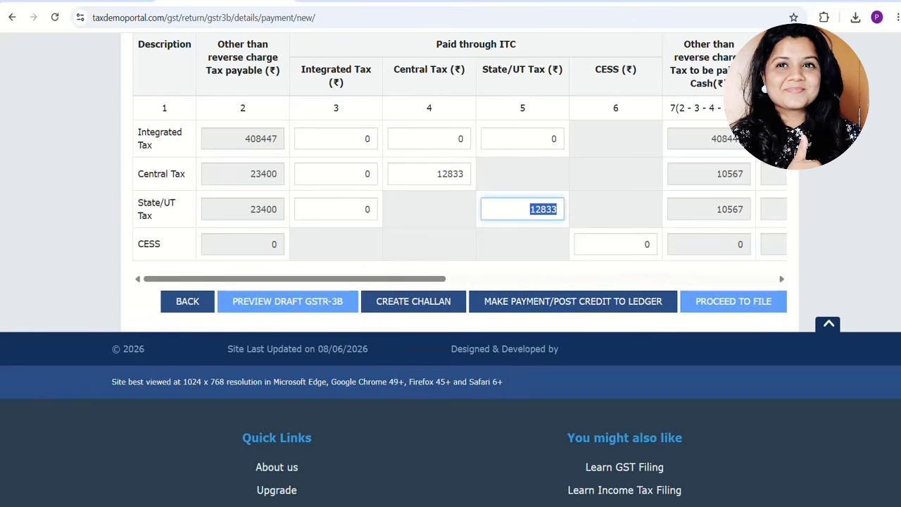
pyautogui.moveTo(438, 174); pyautogui.dragTo(474, 182)
pyautogui.moveTo(531, 209); pyautogui.dragTo(581, 225)
# Examine the tax to be paid in cash, the utilizable cash balance and the additional cash required per tax head
pyautogui.moveTo(430, 280); pyautogui.dragTo(610, 279)
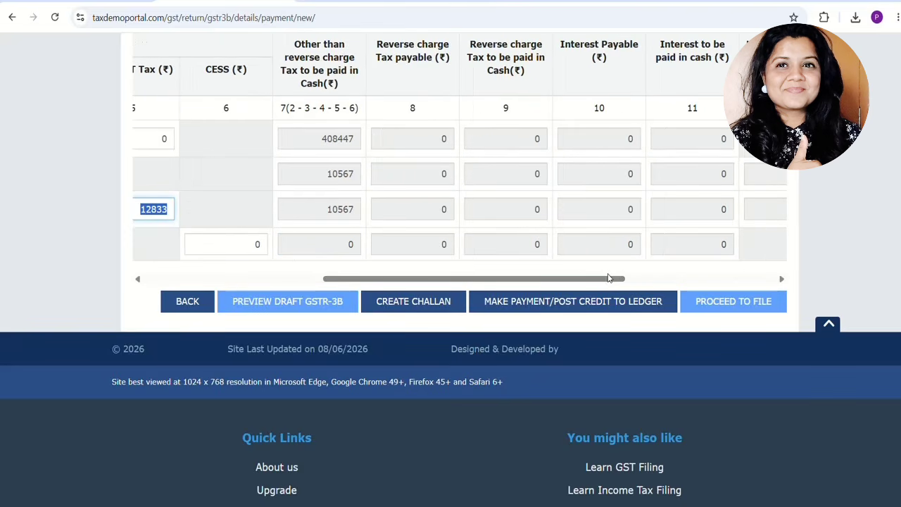
pyautogui.moveTo(319, 144); pyautogui.dragTo(390, 179)
pyautogui.moveTo(335, 204); pyautogui.dragTo(373, 215)
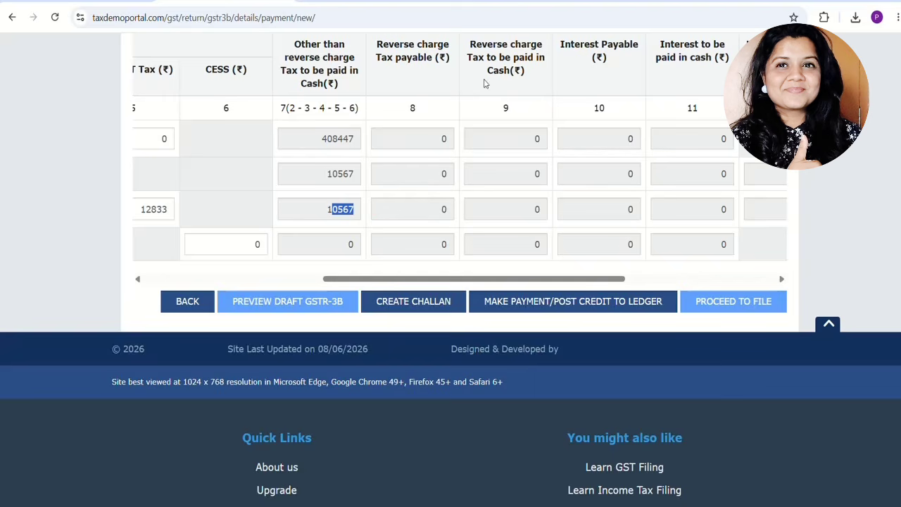
pyautogui.moveTo(491, 278); pyautogui.dragTo(673, 273)
pyautogui.moveTo(660, 143); pyautogui.dragTo(673, 183)
pyautogui.click(740, 145)
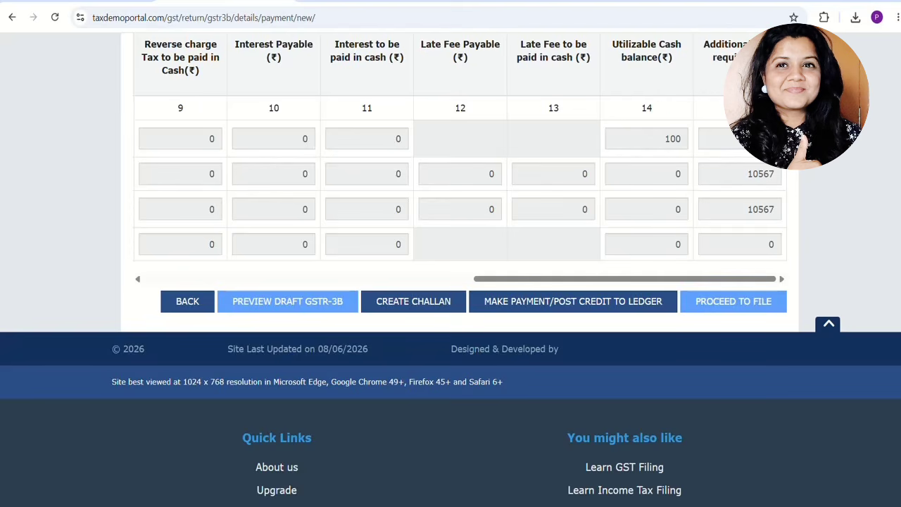
pyautogui.moveTo(737, 177); pyautogui.dragTo(751, 175)
pyautogui.moveTo(732, 209); pyautogui.dragTo(781, 208)
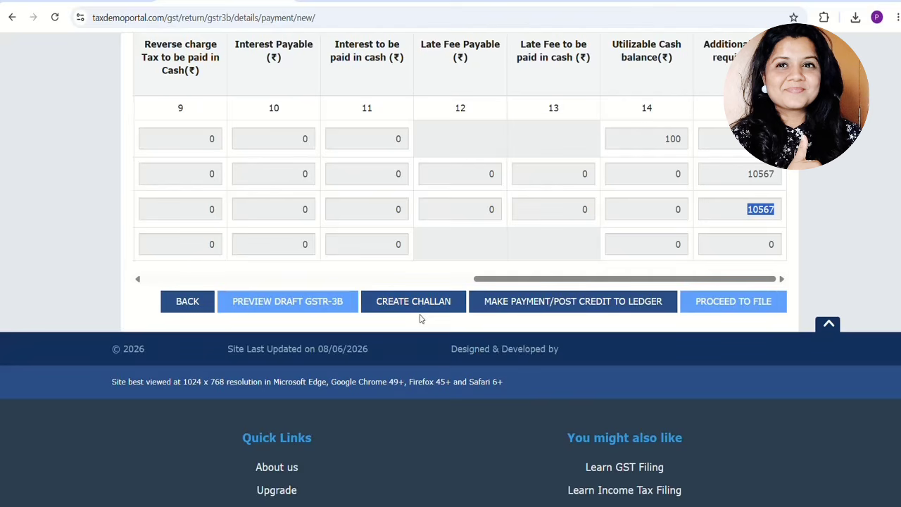
# Make the payment and post the credit to the ledger, reading and accepting the credit utilization warning
pyautogui.click(526, 309)
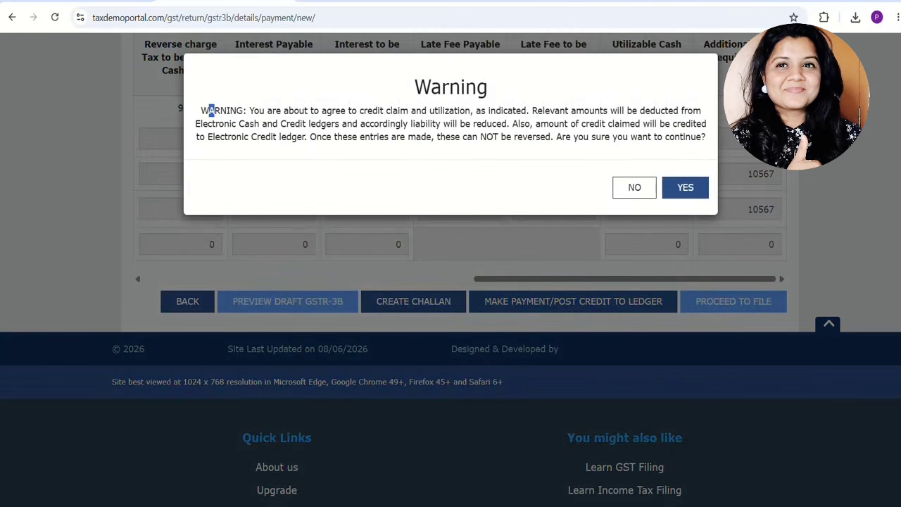
pyautogui.moveTo(209, 110); pyautogui.dragTo(665, 111)
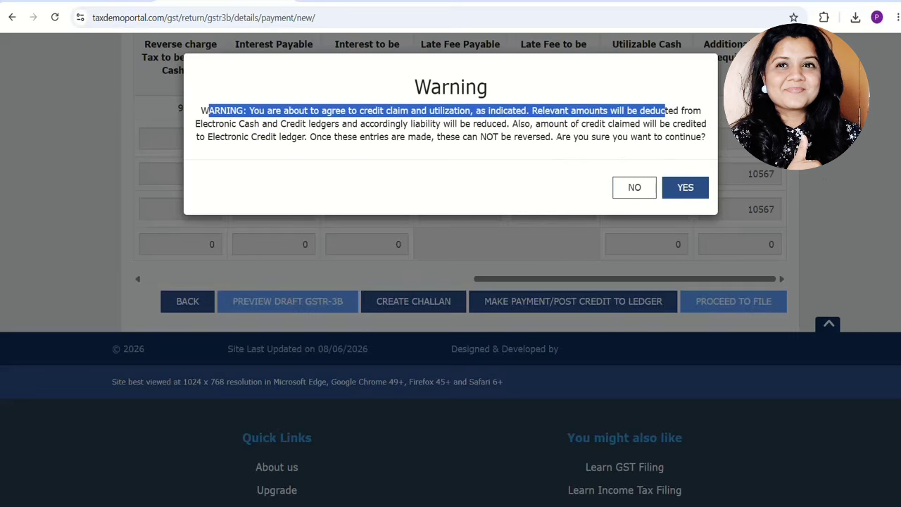
pyautogui.moveTo(556, 136); pyautogui.dragTo(674, 138)
pyautogui.click(681, 189)
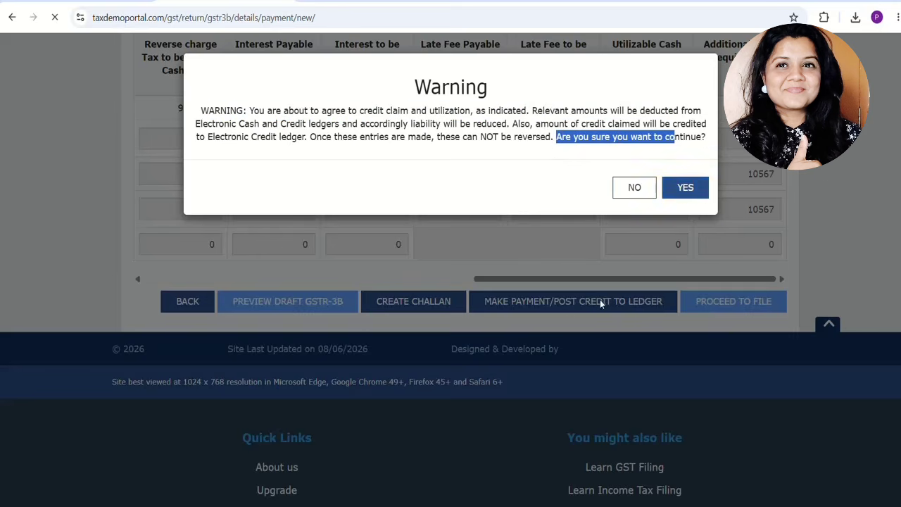
# Create a challan for the additional cash required and select E-Payment as its payment mode
pyautogui.click(431, 301)
pyautogui.scroll(-4, 376, 376)
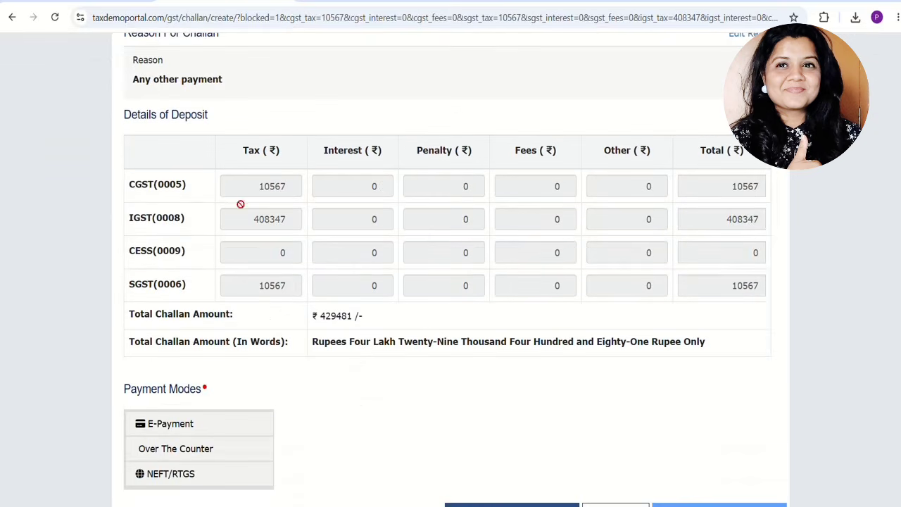
pyautogui.scroll(-5, 267, 338)
pyautogui.scroll(2, 613, 215)
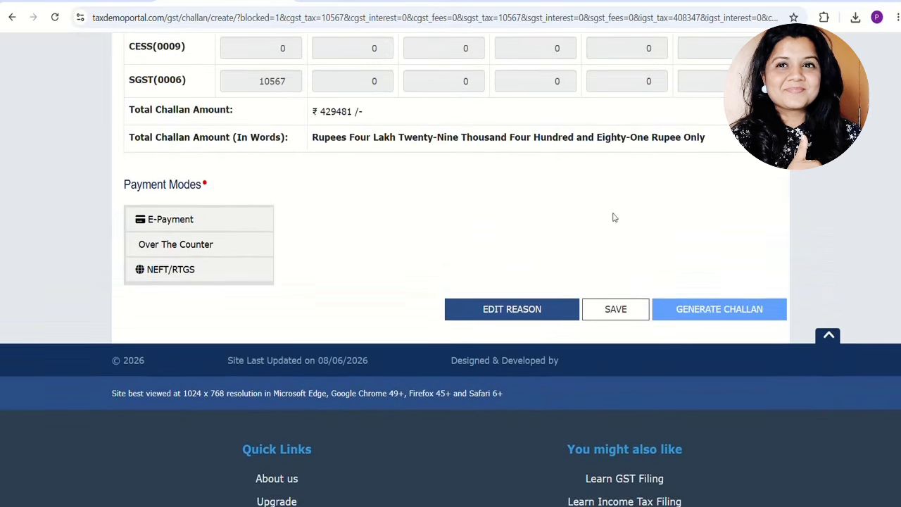
pyautogui.click(171, 227)
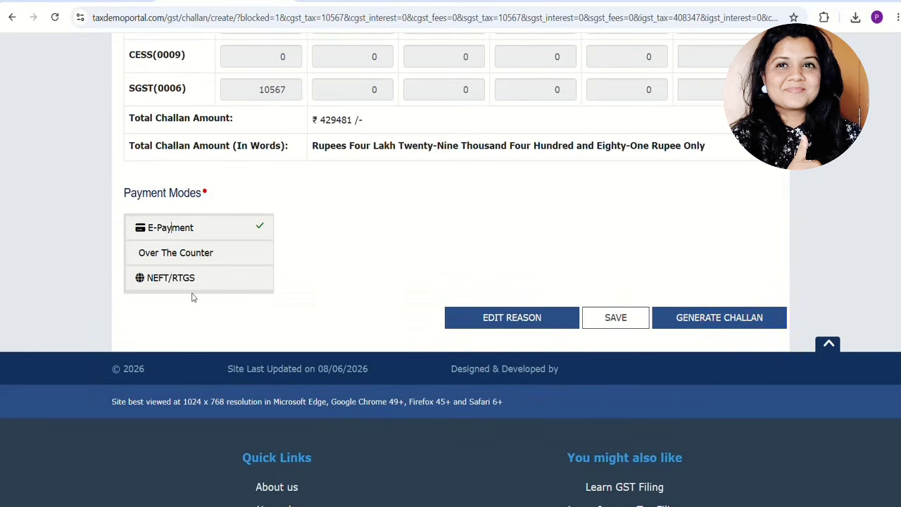
# Review the CGST, IGST and SGST tax amounts in the challan's deposit details
pyautogui.scroll(2, 483, 169)
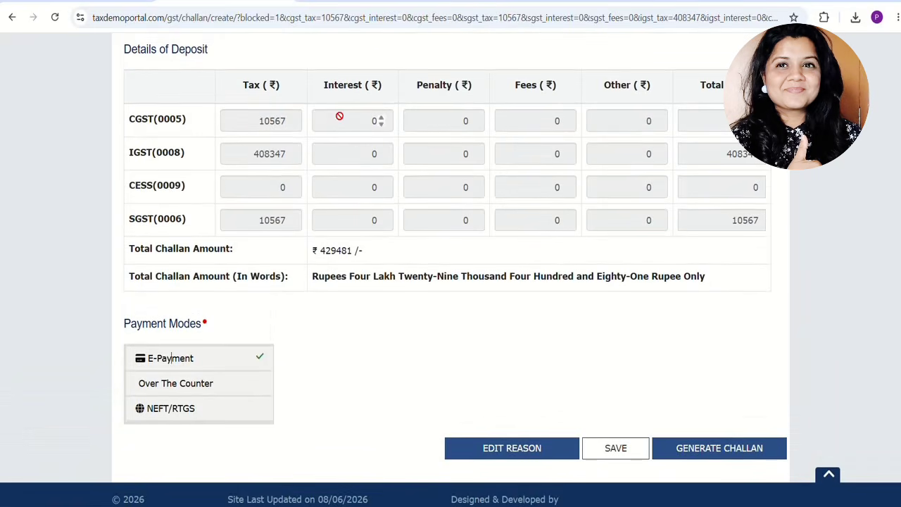
pyautogui.moveTo(255, 126); pyautogui.dragTo(291, 133)
pyautogui.moveTo(249, 156); pyautogui.dragTo(291, 160)
pyautogui.moveTo(258, 223); pyautogui.dragTo(291, 224)
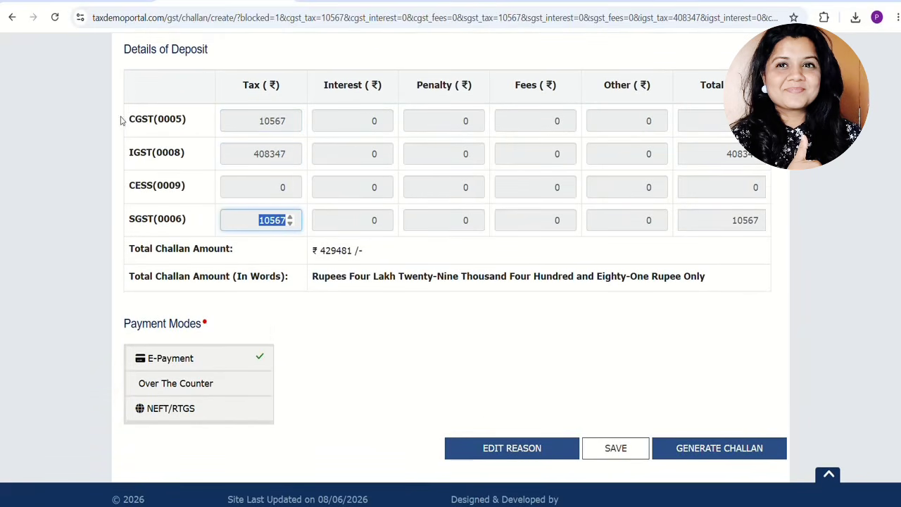
pyautogui.moveTo(143, 220); pyautogui.dragTo(178, 225)
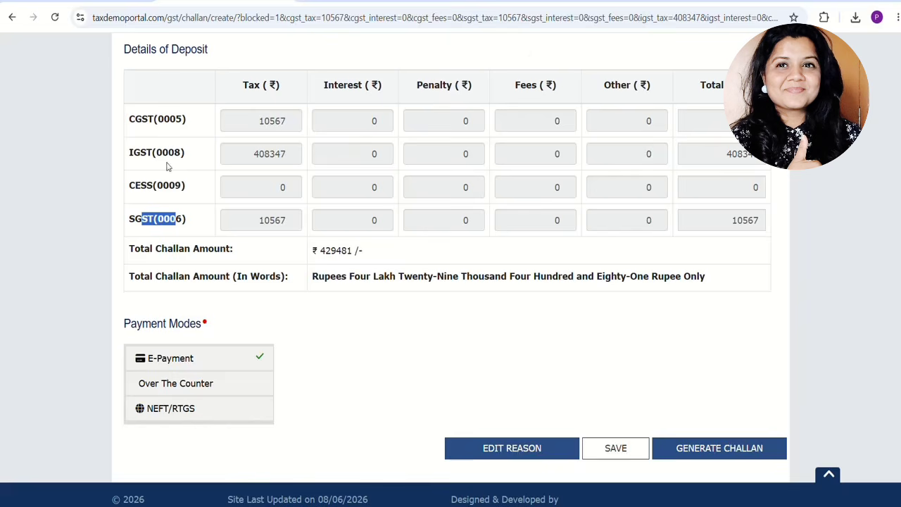
pyautogui.doubleClick(289, 121)
pyautogui.doubleClick(235, 152)
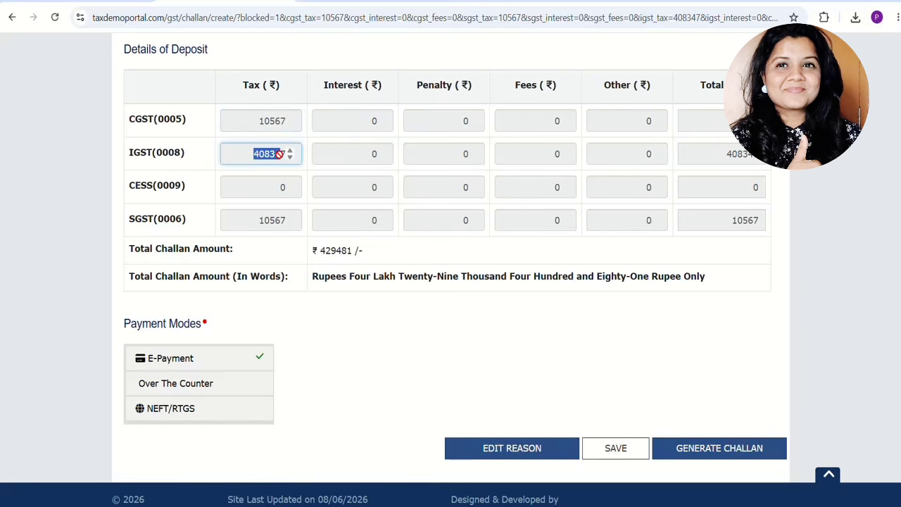
pyautogui.doubleClick(236, 218)
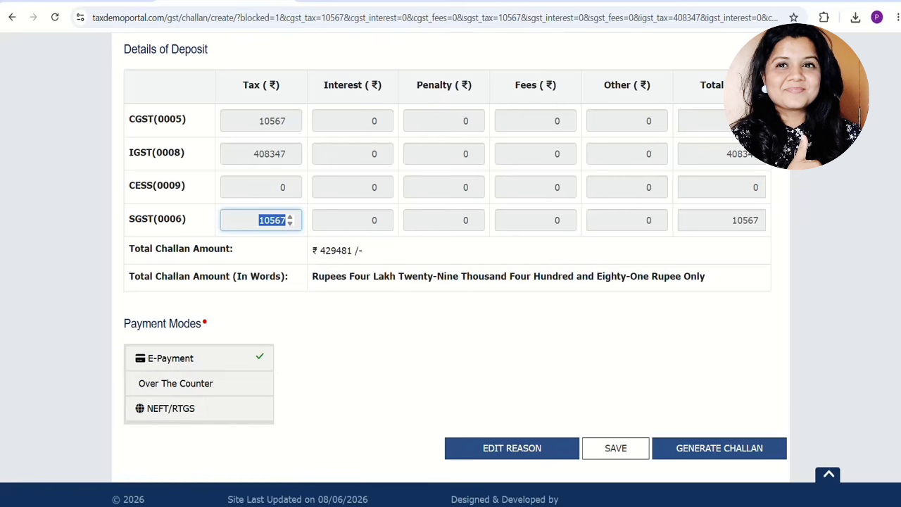
# Generate the challan and select Net Banking as the mode of e-payment
pyautogui.click(693, 449)
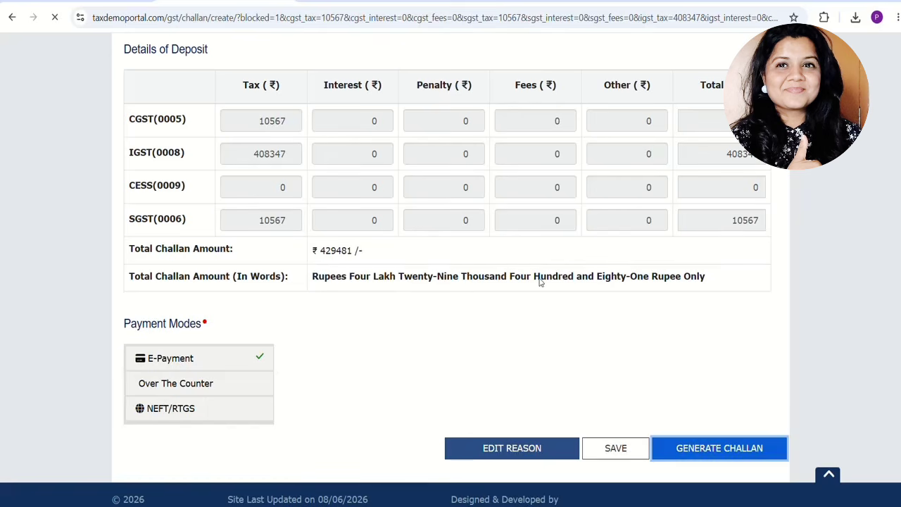
pyautogui.scroll(-9, 278, 186)
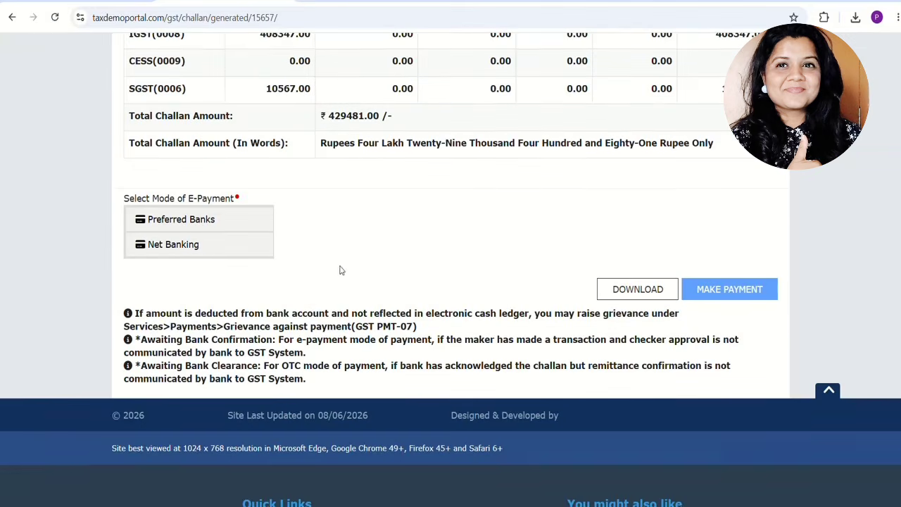
pyautogui.click(169, 243)
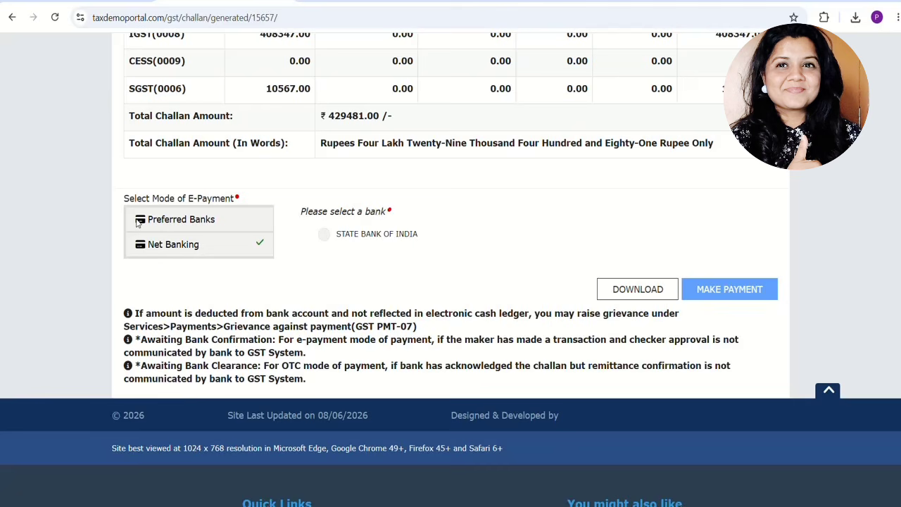
# Select State Bank of India for net banking, accept the terms and conditions, and make the challan payment
pyautogui.click(324, 234)
pyautogui.click(132, 270)
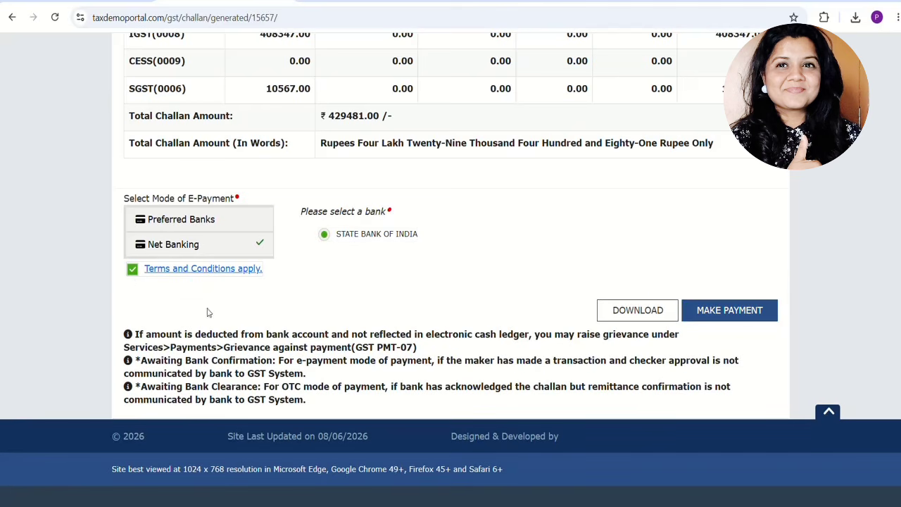
pyautogui.click(717, 314)
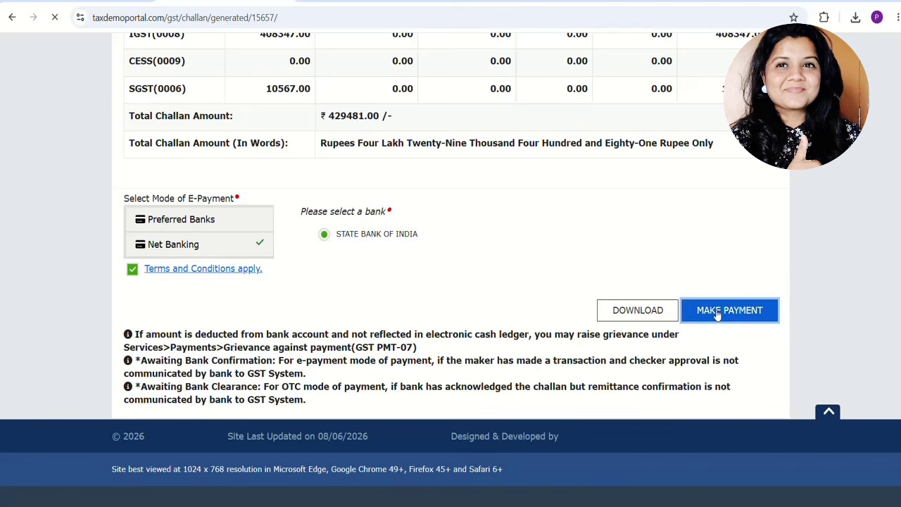
# Review the challan's taxpayer and deposit details and download the challan
pyautogui.scroll(-3, 517, 373)
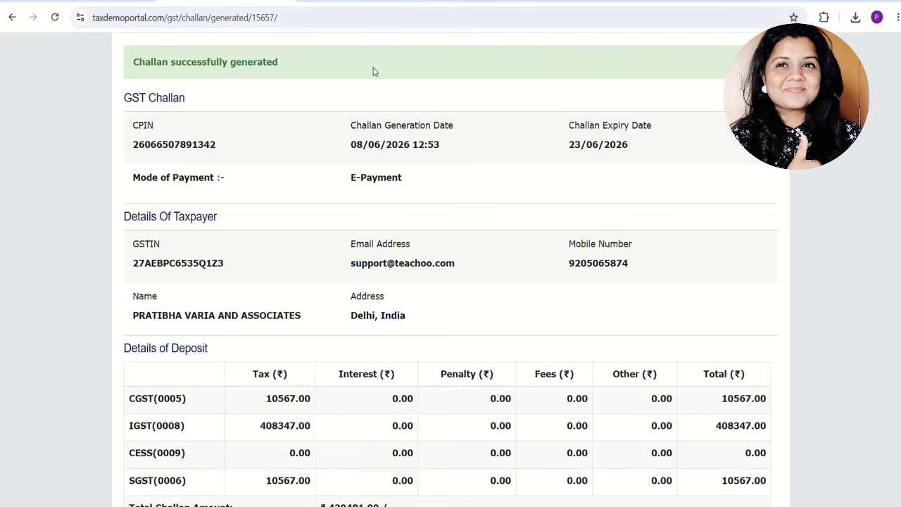
pyautogui.scroll(-3, 456, 288)
pyautogui.scroll(5, 410, 224)
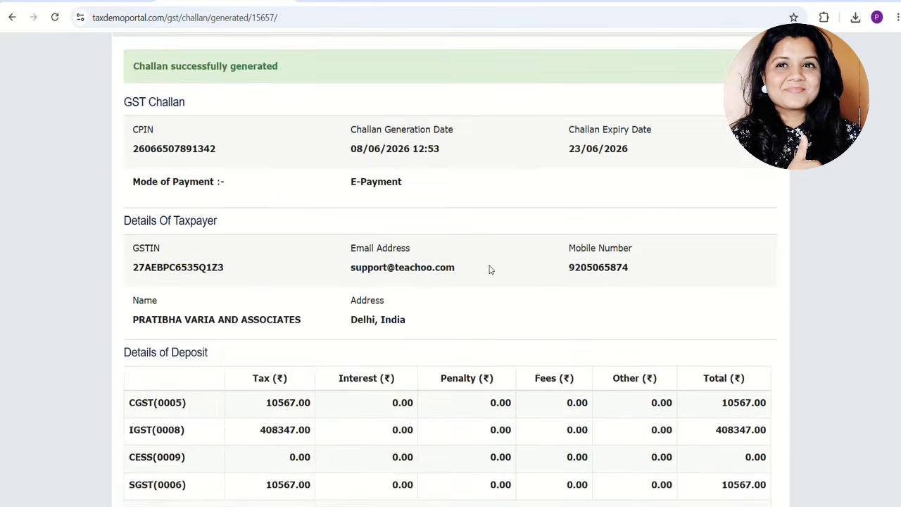
pyautogui.scroll(-3, 293, 322)
pyautogui.scroll(-3, 584, 230)
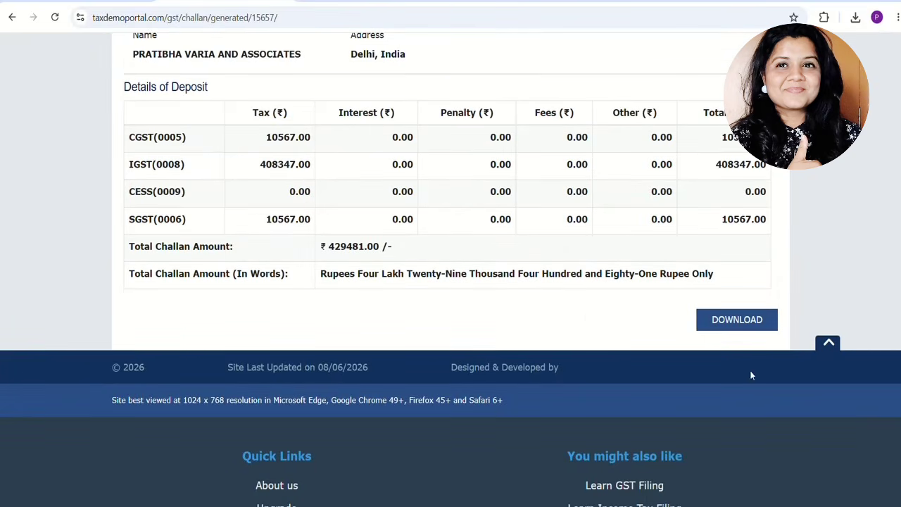
pyautogui.click(728, 320)
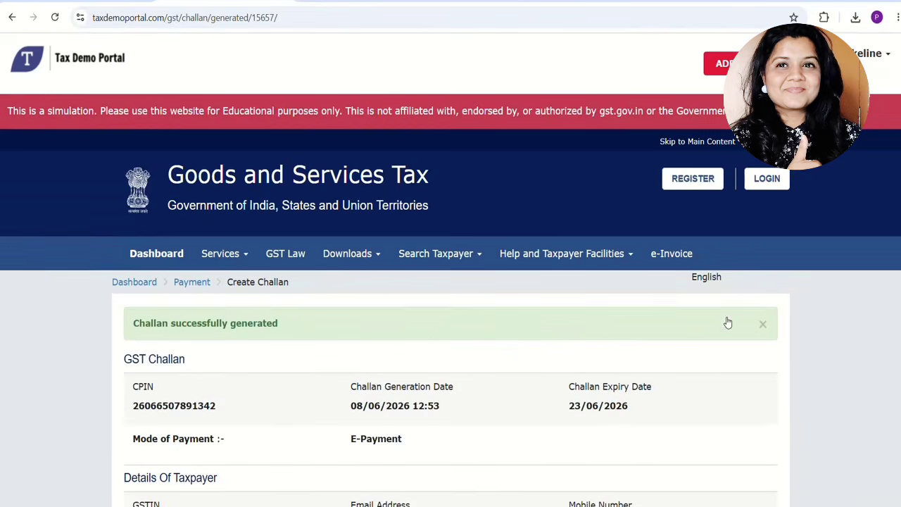
pyautogui.scroll(-8, 510, 118)
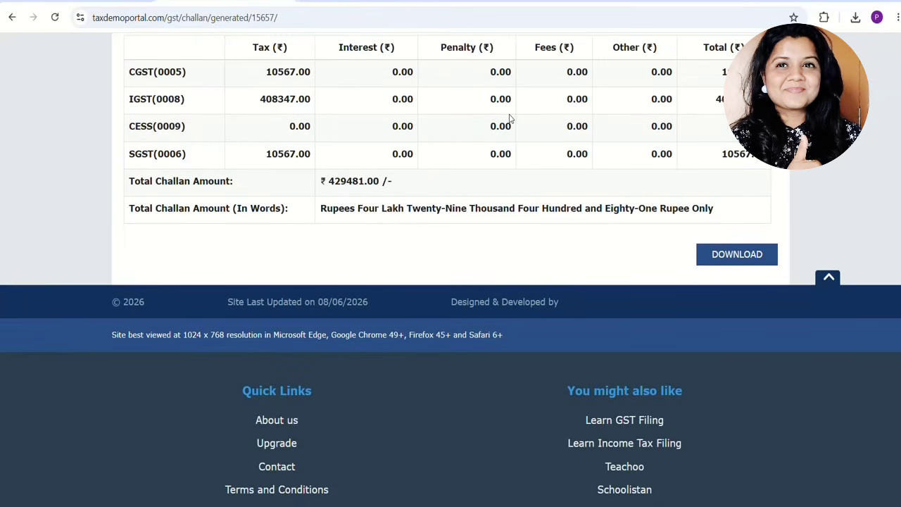
pyautogui.scroll(10, 510, 118)
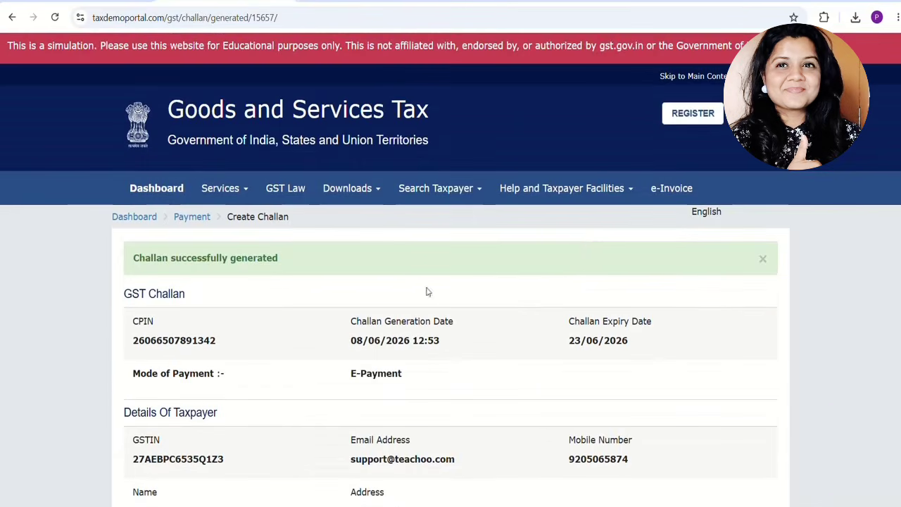
# Return to the dashboard and search the returns to file for April, Quarter 1 (Apr - Jun) of 2026-27
pyautogui.click(131, 218)
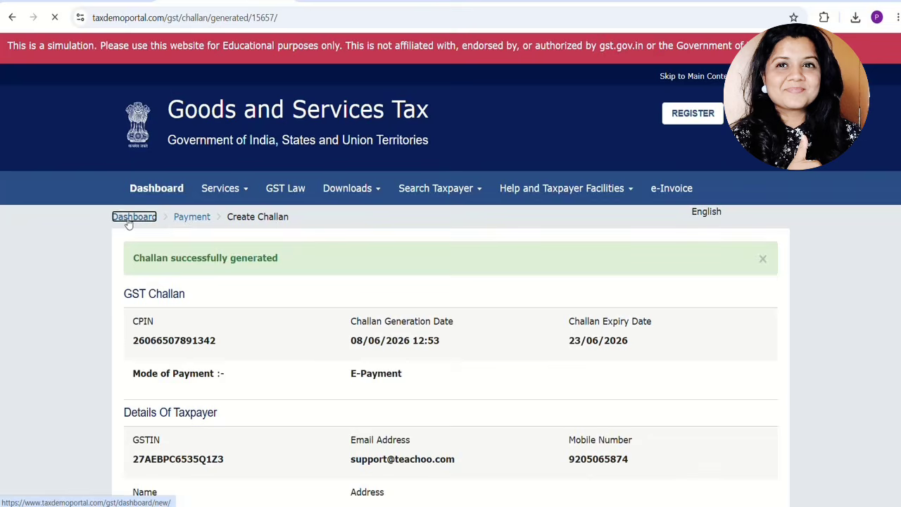
pyautogui.scroll(-7, 500, 316)
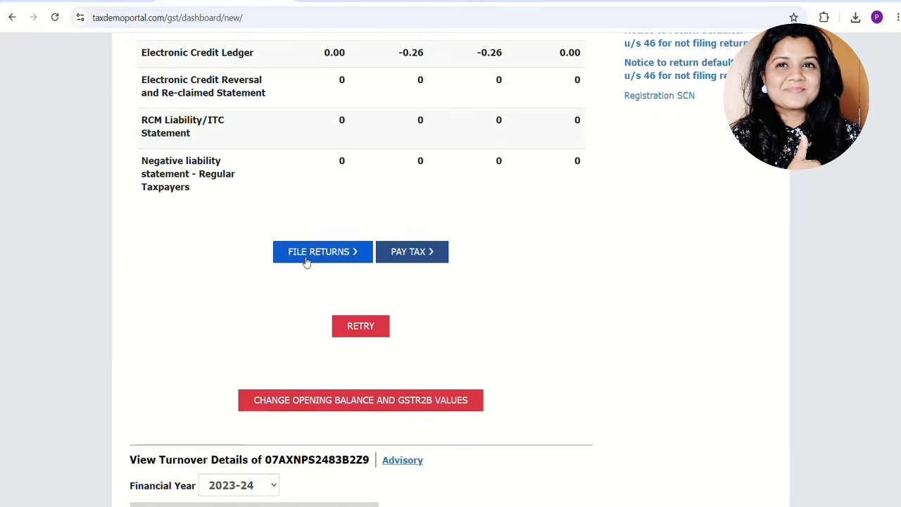
pyautogui.click(306, 261)
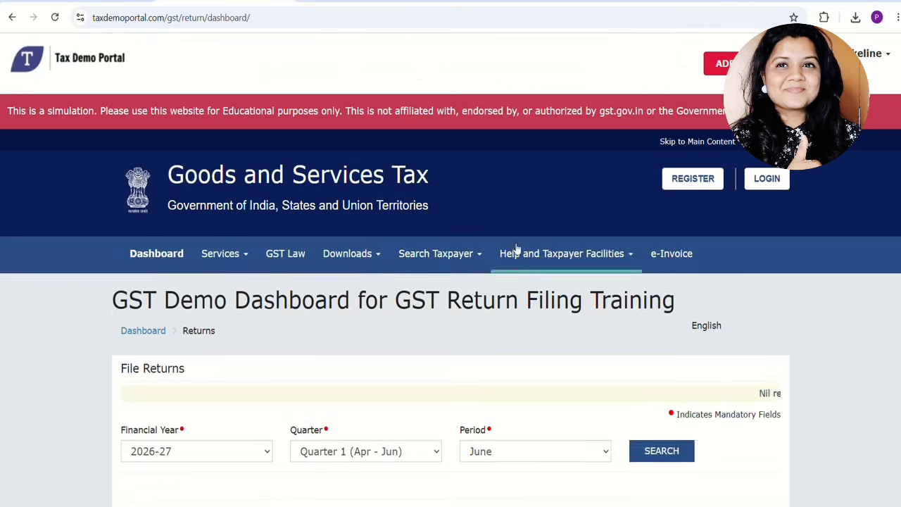
pyautogui.scroll(-5, 517, 253)
pyautogui.click(529, 59)
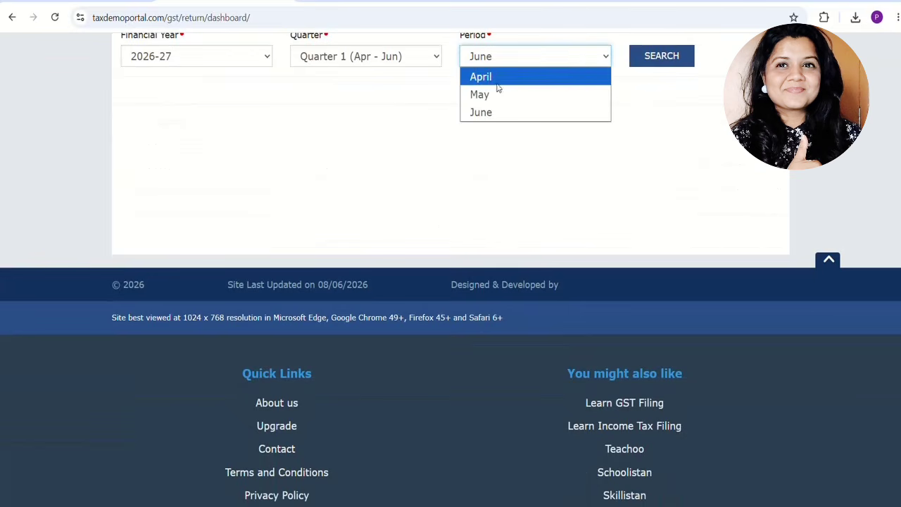
pyautogui.click(500, 76)
pyautogui.click(661, 58)
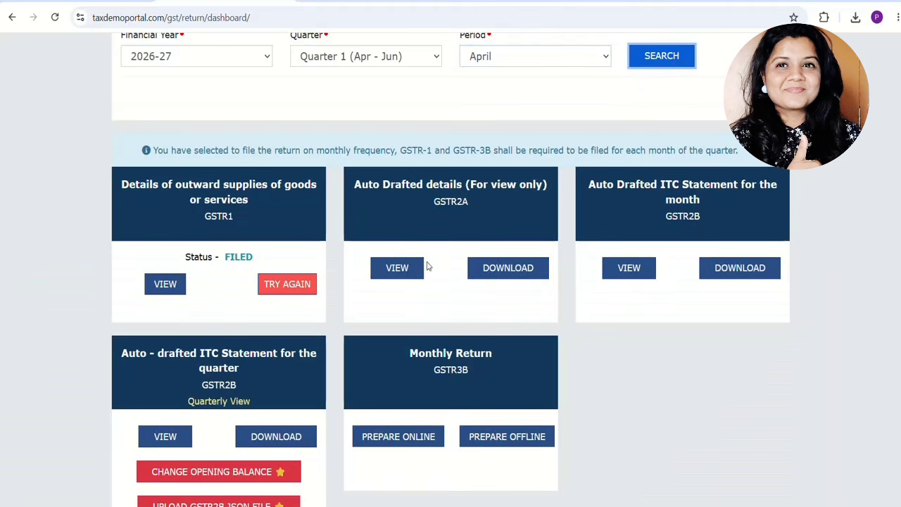
# Open the monthly GSTR-3B return for online preparation, dismiss the system generated summary, and proceed to payment
pyautogui.scroll(-3, 493, 261)
pyautogui.click(416, 241)
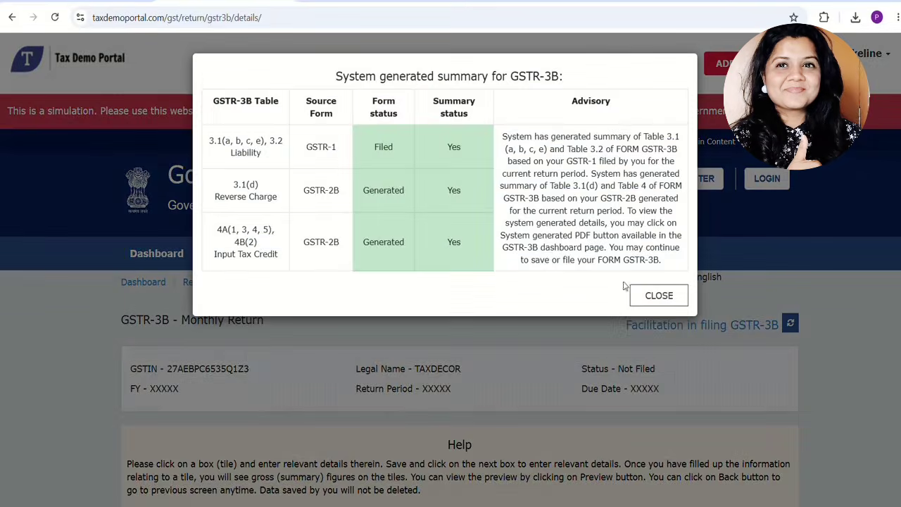
pyautogui.click(659, 301)
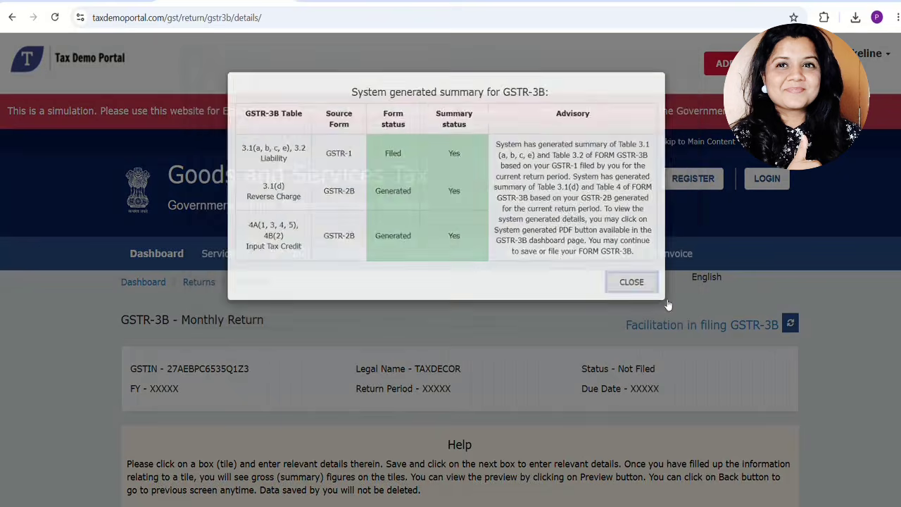
pyautogui.scroll(-10, 851, 358)
pyautogui.scroll(-4, 849, 360)
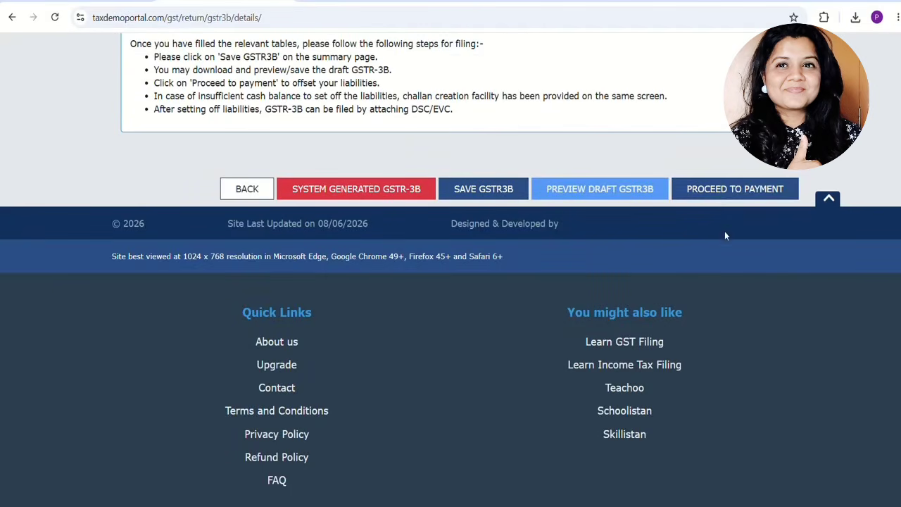
pyautogui.click(732, 190)
# Examine the utilizable cash balance column and the tax amounts under Cash Ledger Balance on the payment of tax page
pyautogui.scroll(-15, 736, 317)
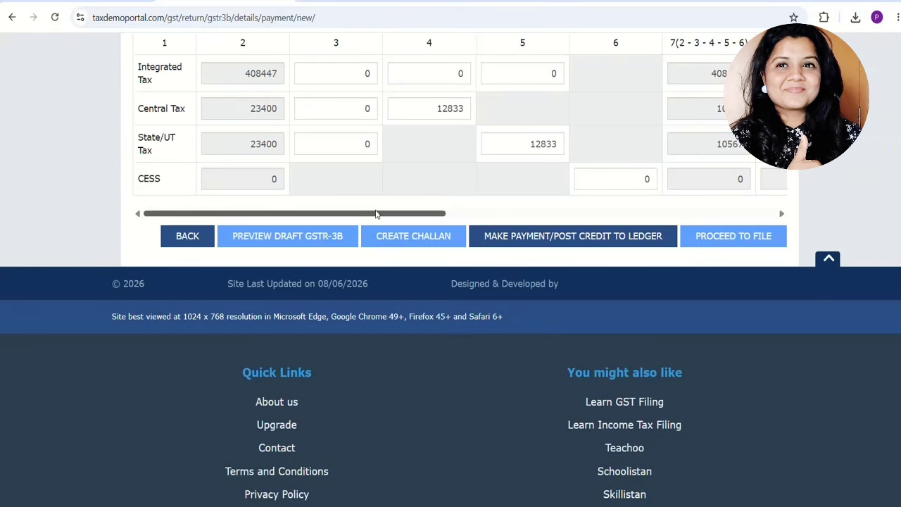
pyautogui.moveTo(376, 214); pyautogui.dragTo(732, 211)
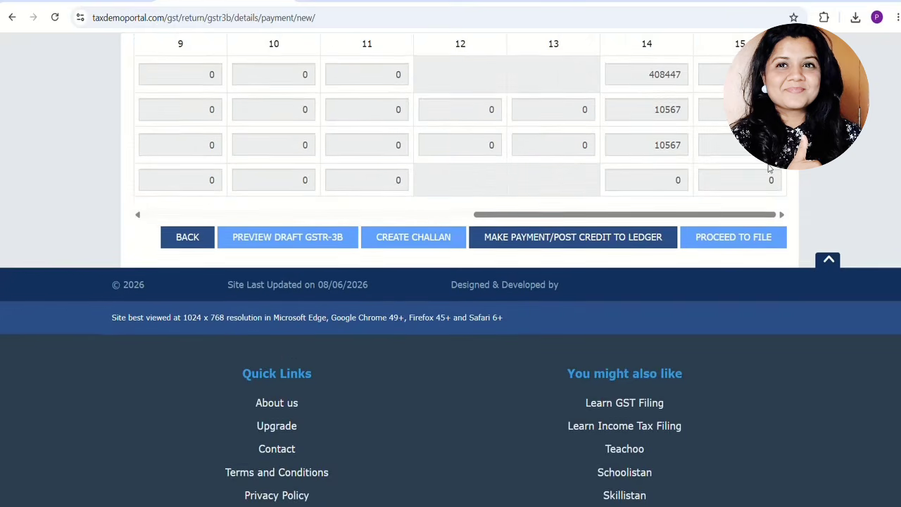
pyautogui.scroll(2, 639, 213)
pyautogui.moveTo(609, 114); pyautogui.dragTo(681, 113)
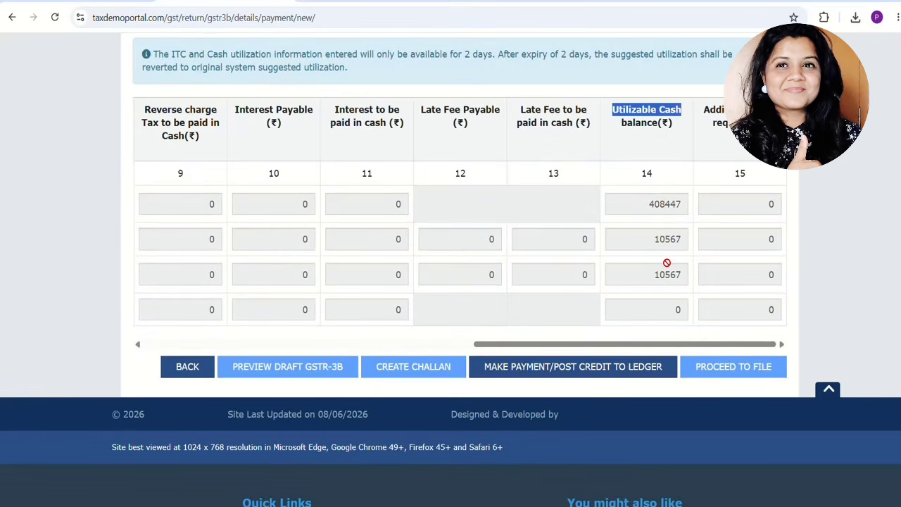
pyautogui.scroll(6, 666, 262)
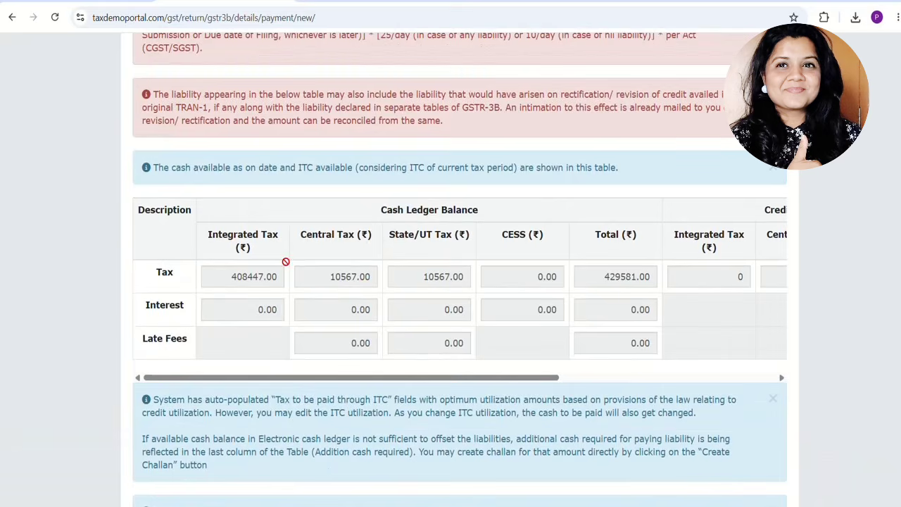
pyautogui.moveTo(231, 275); pyautogui.dragTo(458, 278)
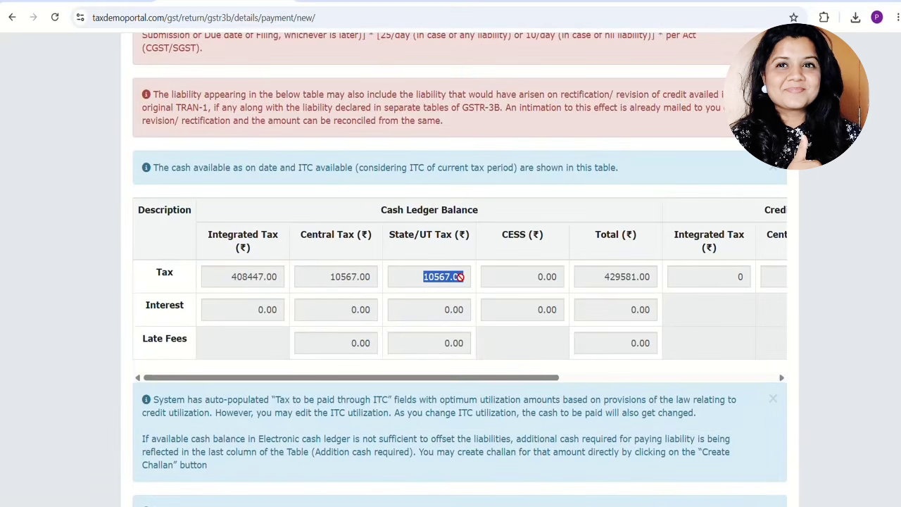
pyautogui.moveTo(381, 210); pyautogui.dragTo(506, 218)
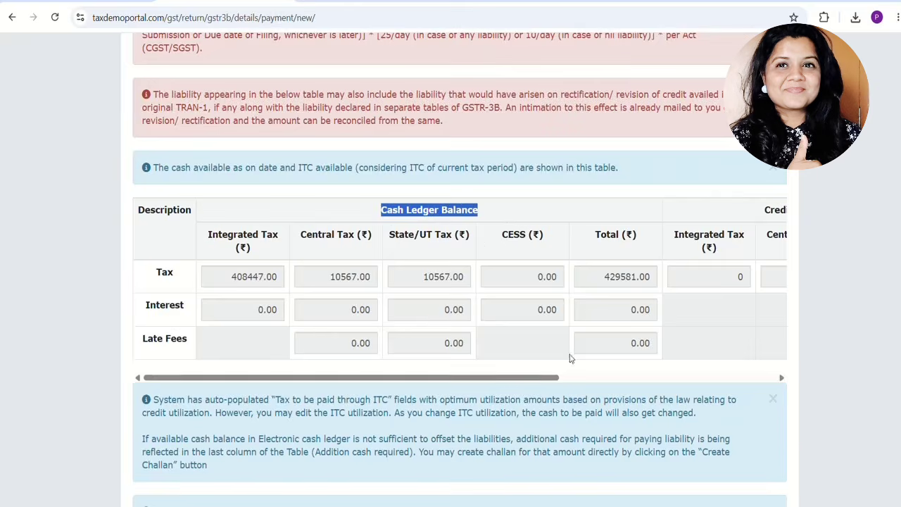
# Compare the utilizable cash balance with the additional cash required for integrated, central and state tax
pyautogui.scroll(-4, 568, 358)
pyautogui.scroll(-3, 652, 307)
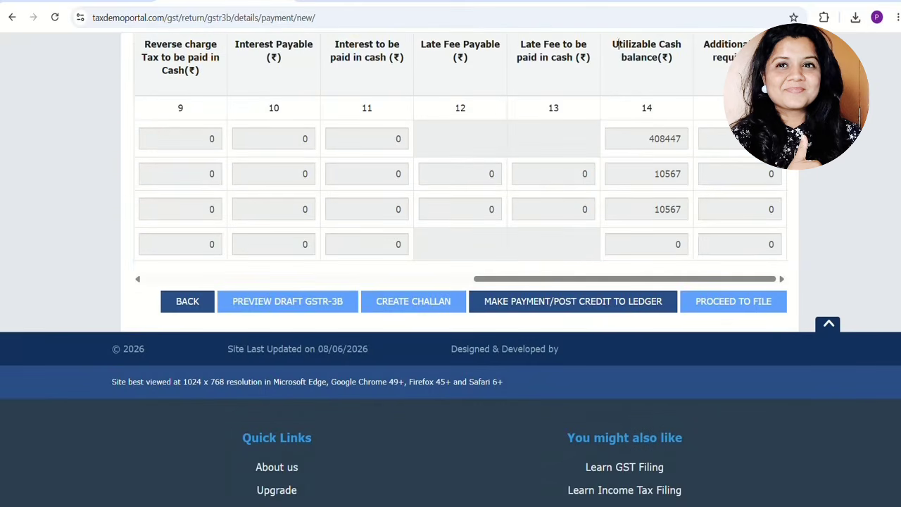
pyautogui.moveTo(616, 46); pyautogui.dragTo(682, 70)
pyautogui.moveTo(644, 150); pyautogui.dragTo(698, 150)
pyautogui.moveTo(637, 186); pyautogui.dragTo(691, 187)
pyautogui.moveTo(651, 221); pyautogui.dragTo(689, 222)
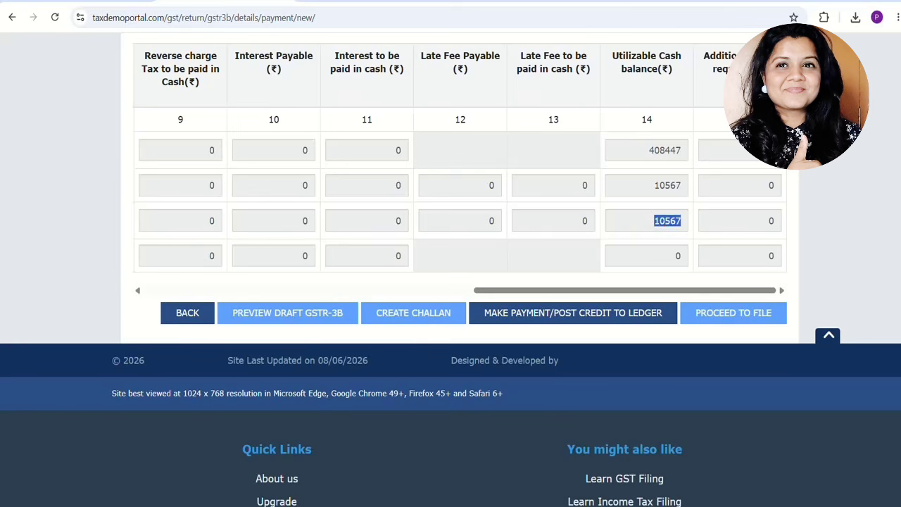
pyautogui.moveTo(701, 56); pyautogui.dragTo(746, 70)
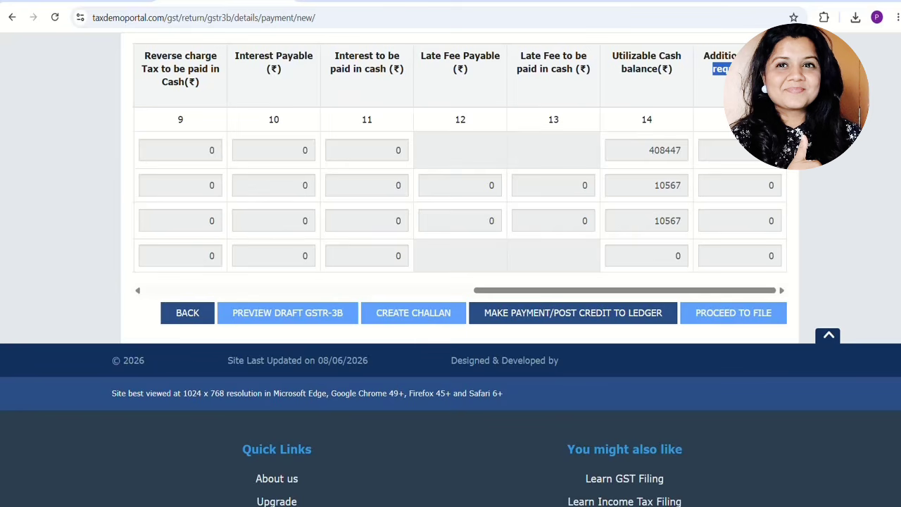
pyautogui.click(748, 77)
pyautogui.moveTo(761, 186); pyautogui.dragTo(778, 186)
pyautogui.click(776, 221)
# Make the payment and post the credit to the ledger, accepting the warning and acknowledging the offset message
pyautogui.click(591, 318)
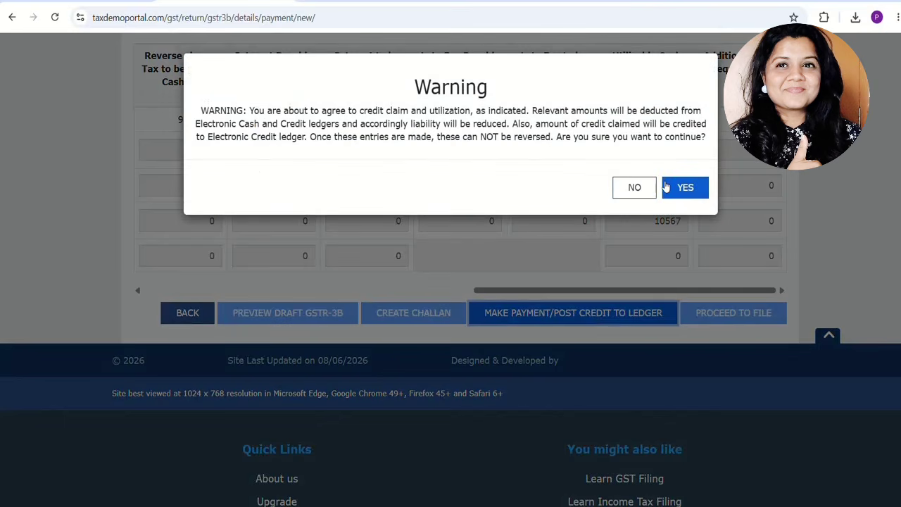
pyautogui.click(686, 190)
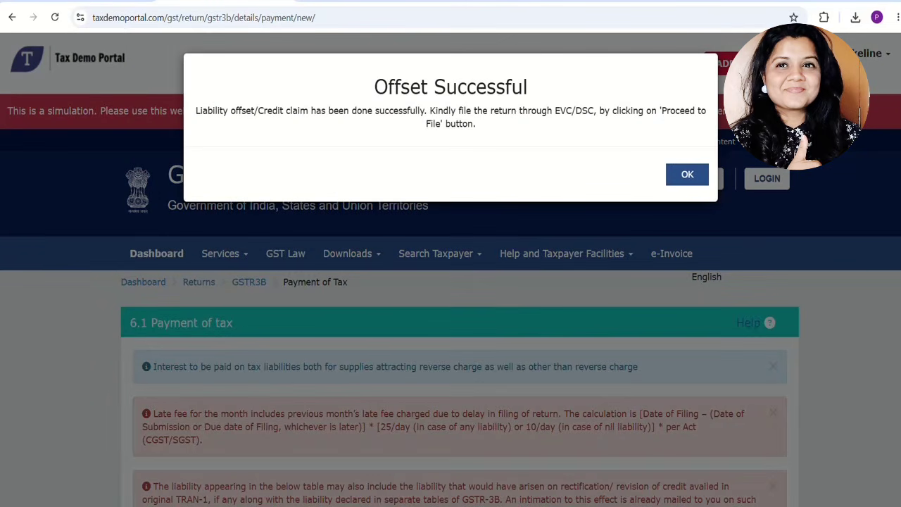
pyautogui.moveTo(374, 87); pyautogui.dragTo(538, 93)
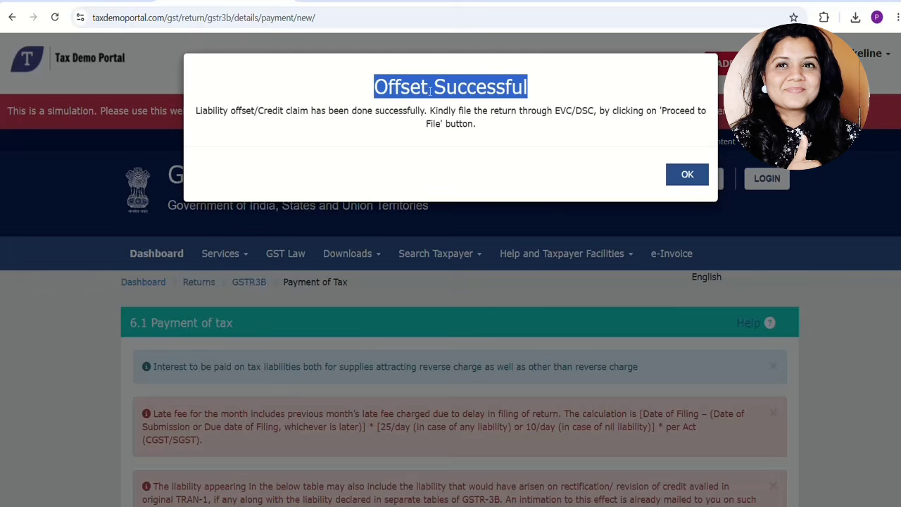
pyautogui.click(387, 89)
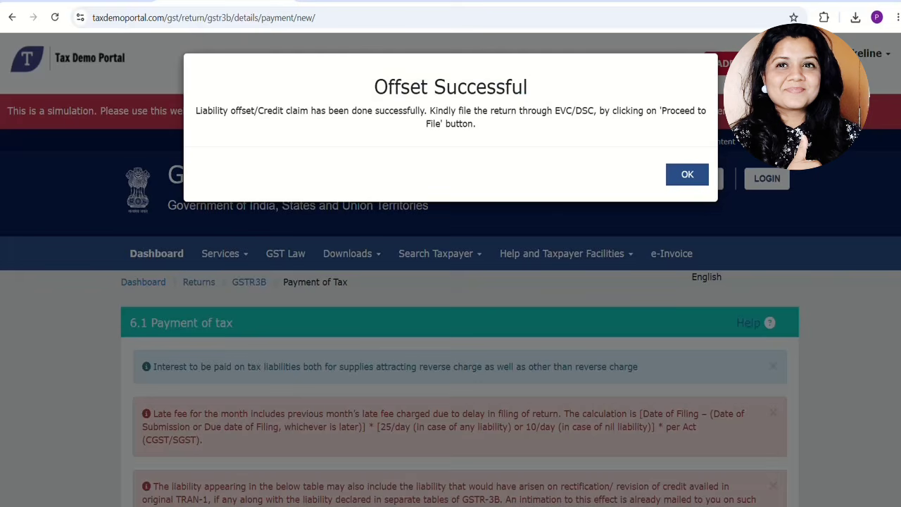
pyautogui.moveTo(374, 89); pyautogui.dragTo(539, 97)
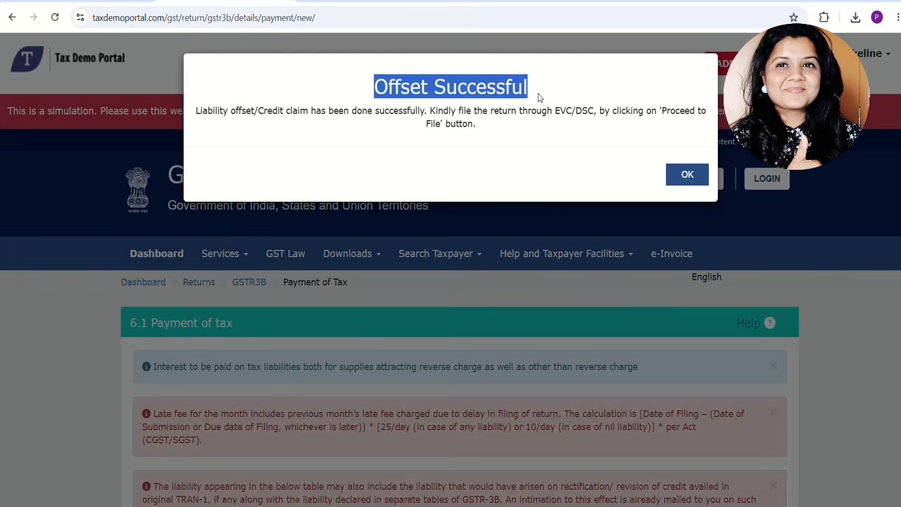
pyautogui.click(686, 174)
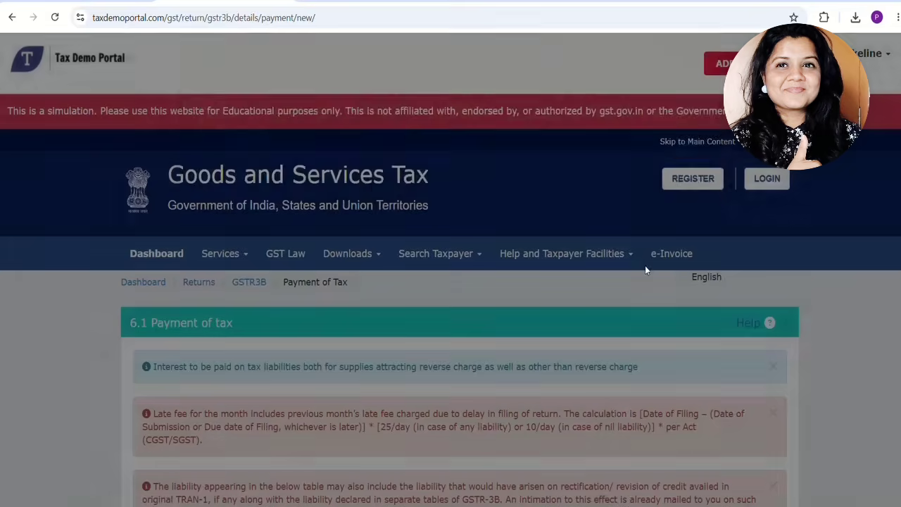
# Proceed to file the GSTR-3B return from the payment of tax page
pyautogui.scroll(-6, 637, 316)
pyautogui.scroll(-6, 632, 352)
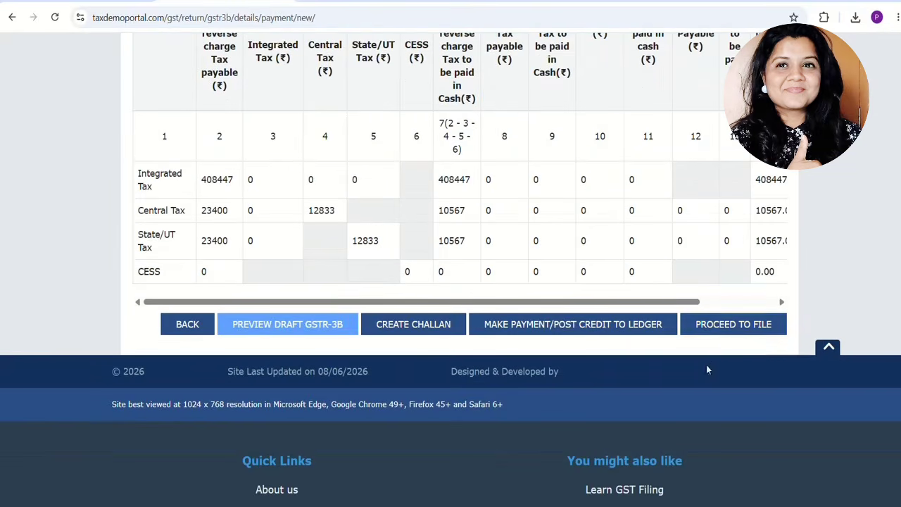
pyautogui.click(723, 332)
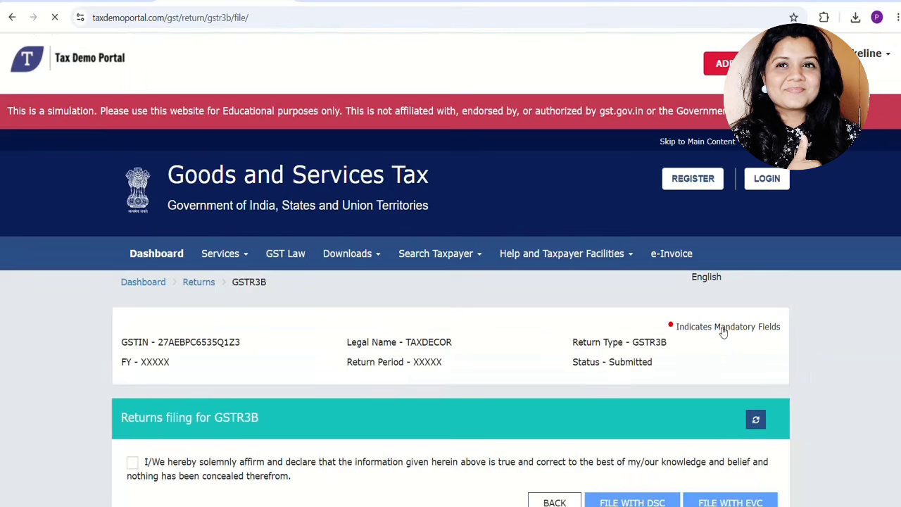
# Accept the filing declaration for GSTR-3B and select the authorised signatory
pyautogui.scroll(-4, 141, 310)
pyautogui.click(132, 200)
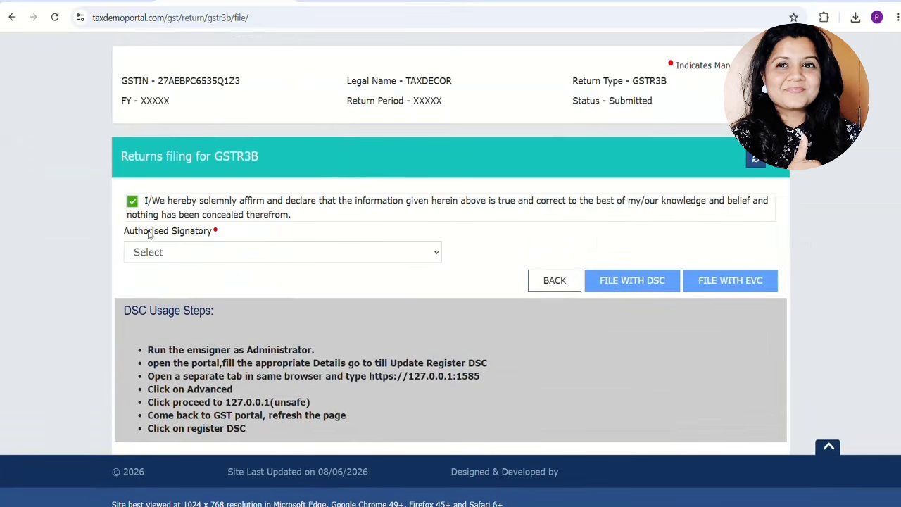
pyautogui.click(153, 254)
pyautogui.click(176, 292)
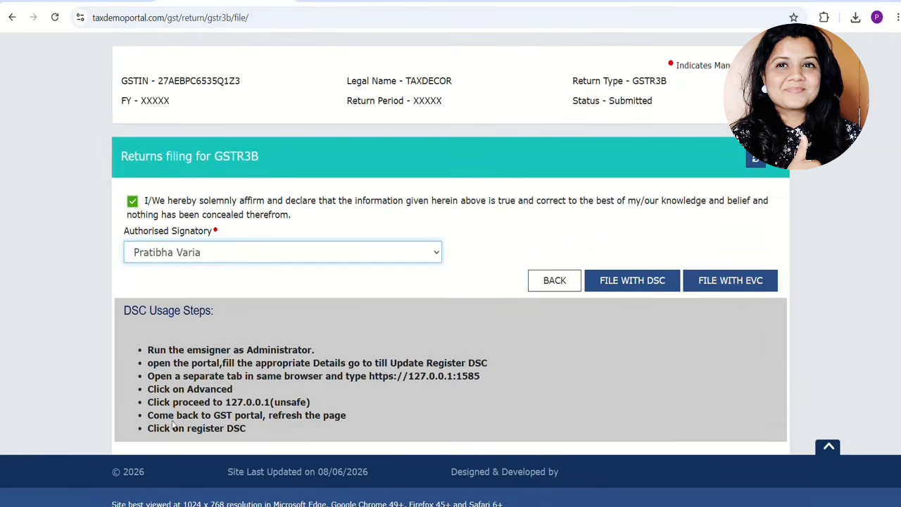
# File the GSTR-3B return with EVC, entering the one-time password and verifying it
pyautogui.click(723, 279)
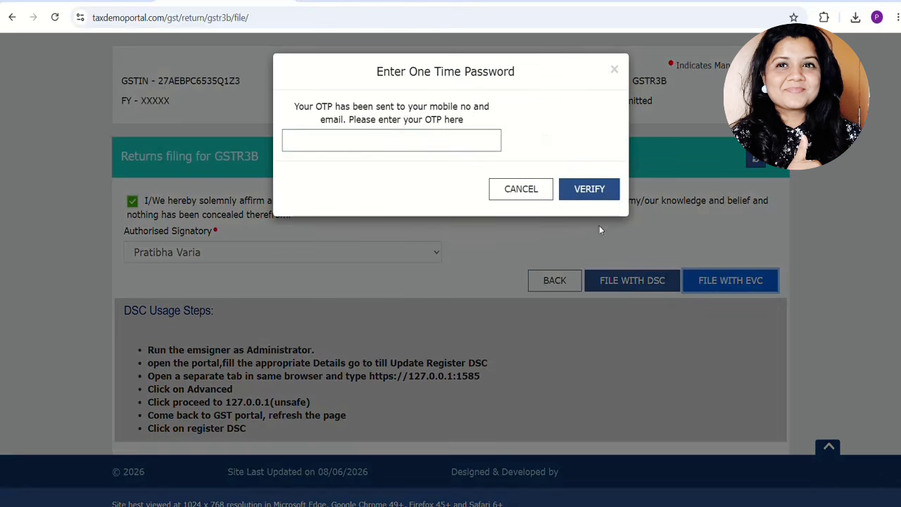
pyautogui.click(461, 140)
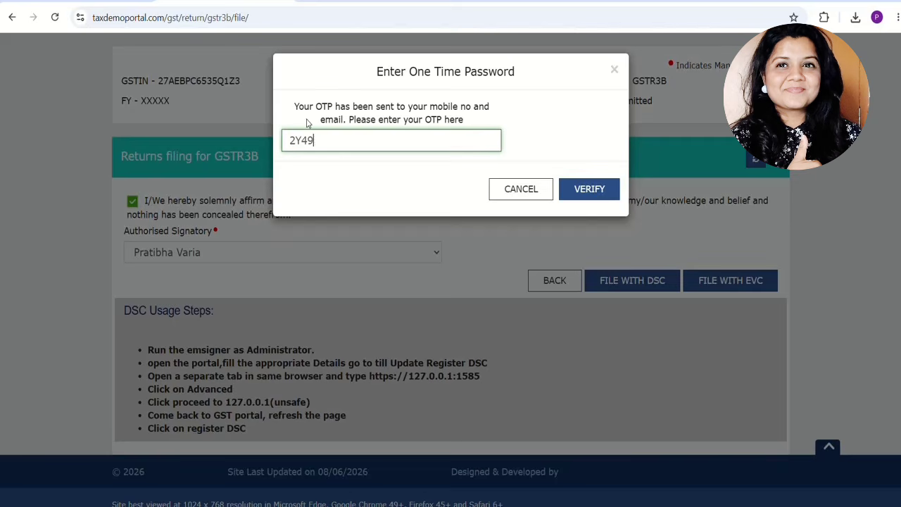
pyautogui.write('8')
pyautogui.click(570, 190)
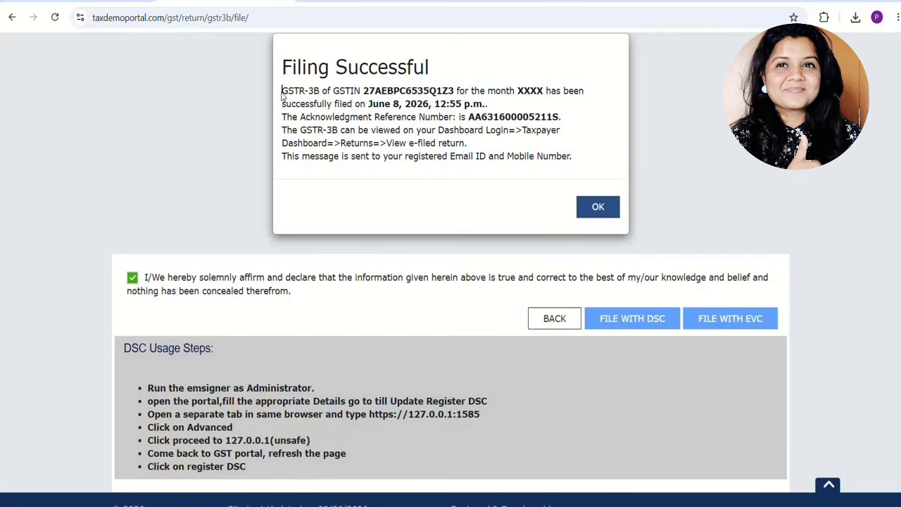
# Review the GSTR-3B filing confirmation, including the filing date and acknowledgement details, and dismiss it
pyautogui.moveTo(282, 93); pyautogui.dragTo(571, 156)
pyautogui.moveTo(281, 66); pyautogui.dragTo(596, 156)
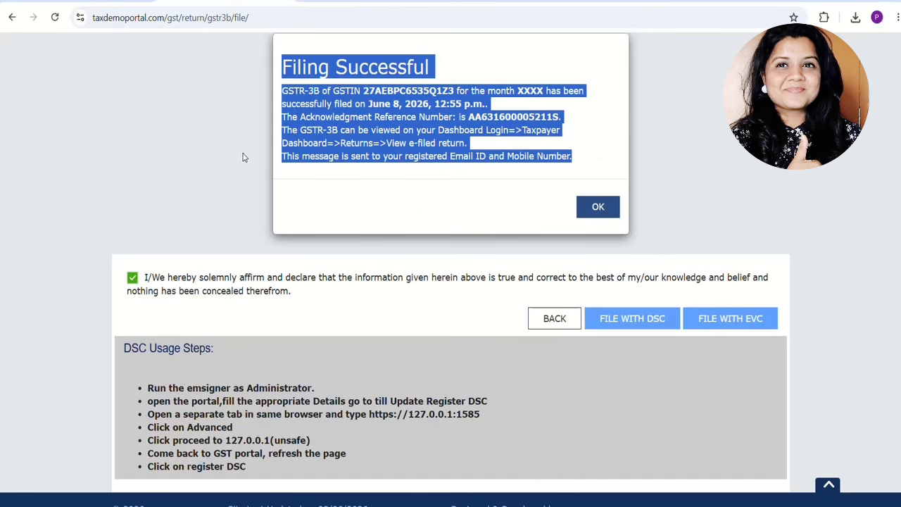
pyautogui.click(597, 206)
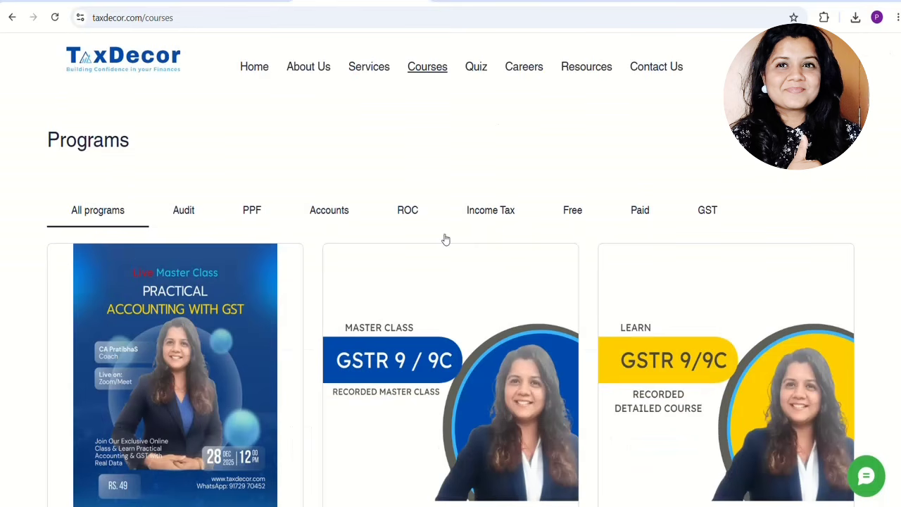
# Browse the course programs on the TaxDecor website, examining the offered titles, durations and prices
pyautogui.scroll(-6, 446, 288)
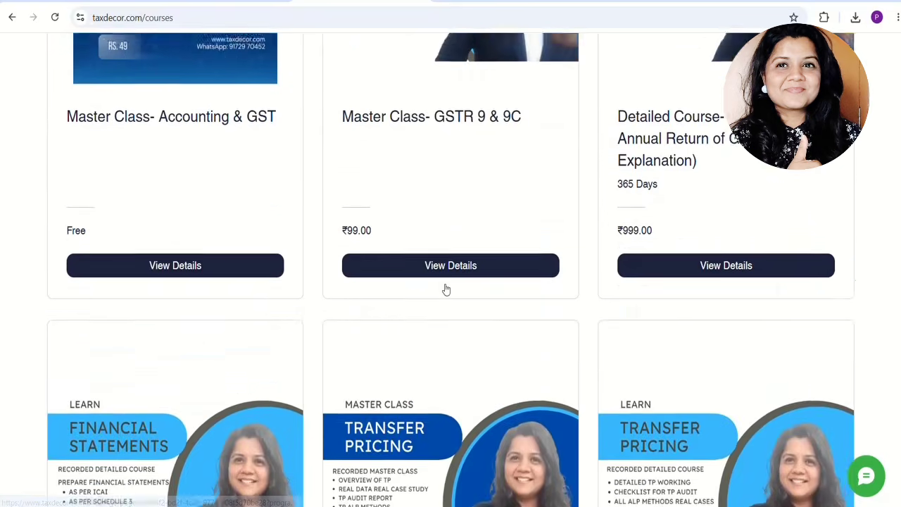
pyautogui.scroll(-4, 446, 288)
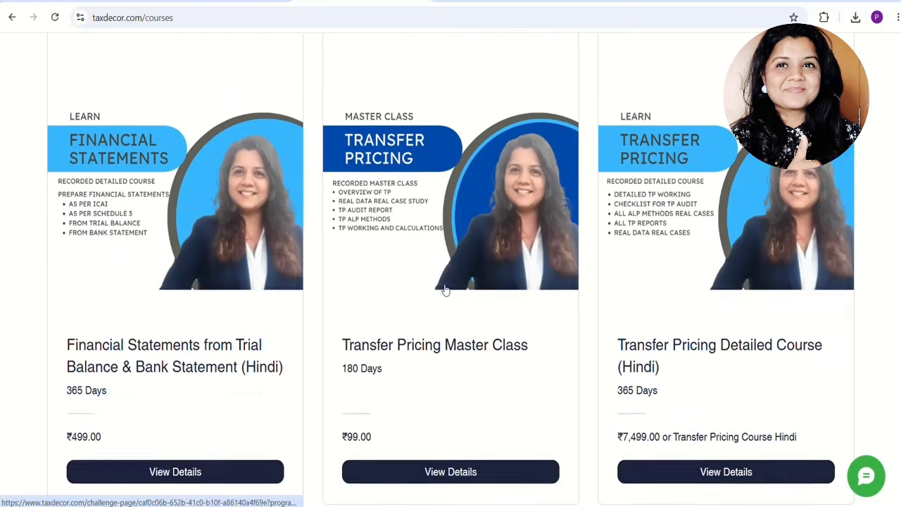
pyautogui.scroll(-4, 445, 289)
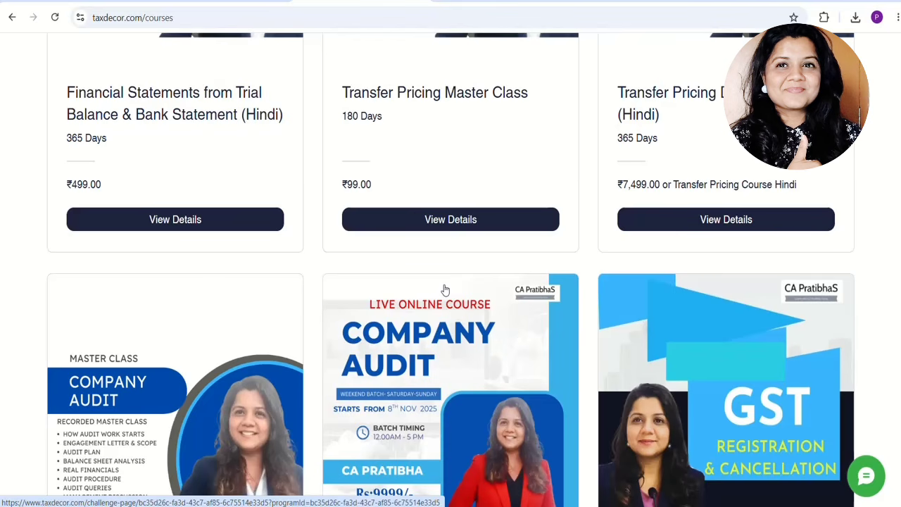
pyautogui.scroll(-2, 444, 289)
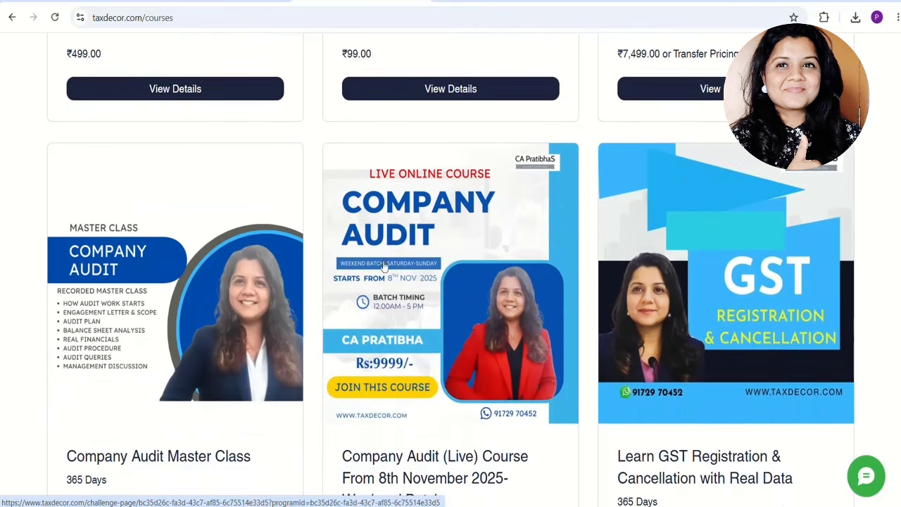
pyautogui.scroll(-2, 522, 280)
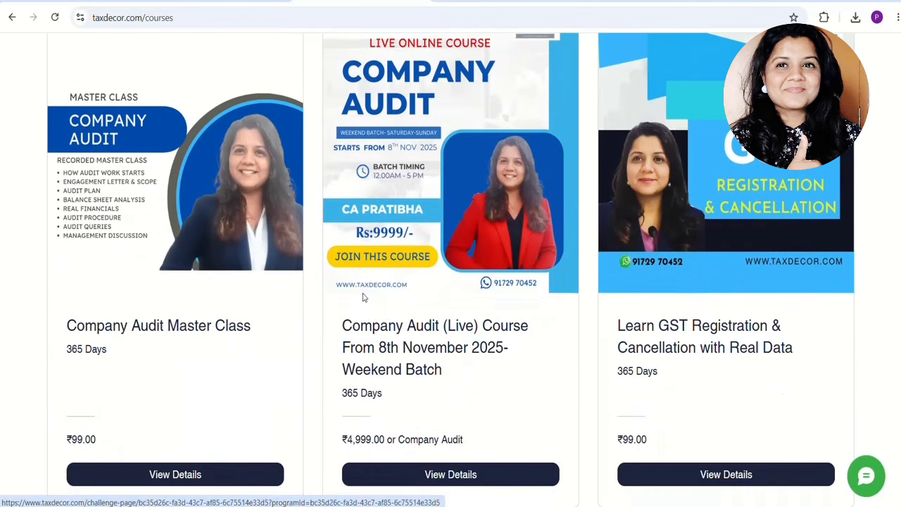
pyautogui.scroll(-3, 455, 295)
pyautogui.scroll(-2, 476, 327)
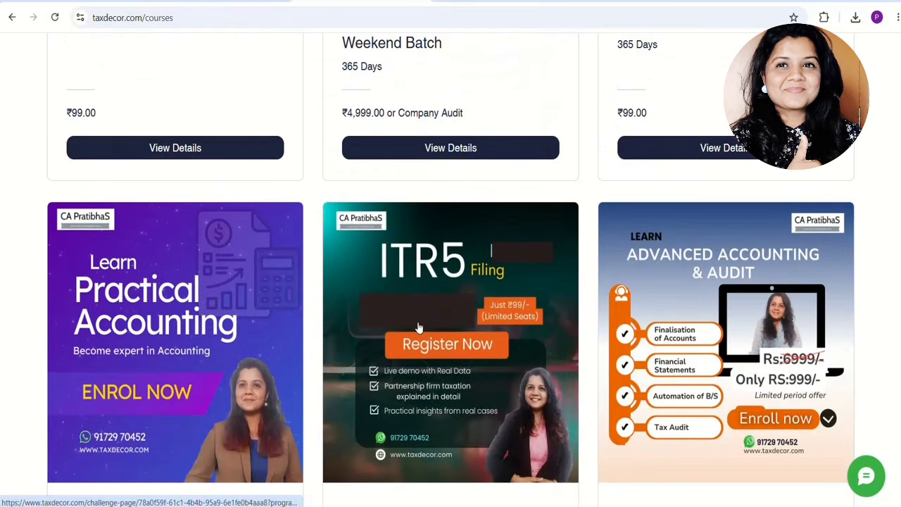
pyautogui.scroll(-2, 600, 364)
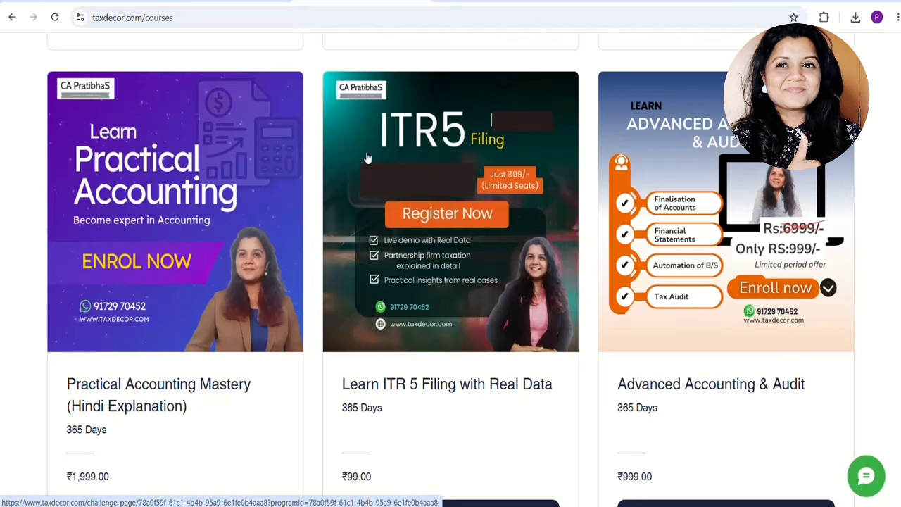
pyautogui.scroll(-6, 612, 282)
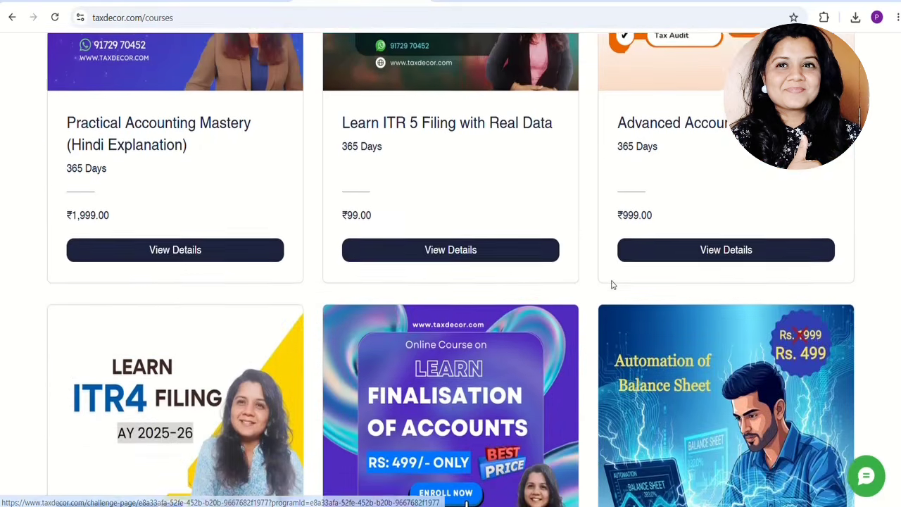
pyautogui.scroll(-2, 597, 289)
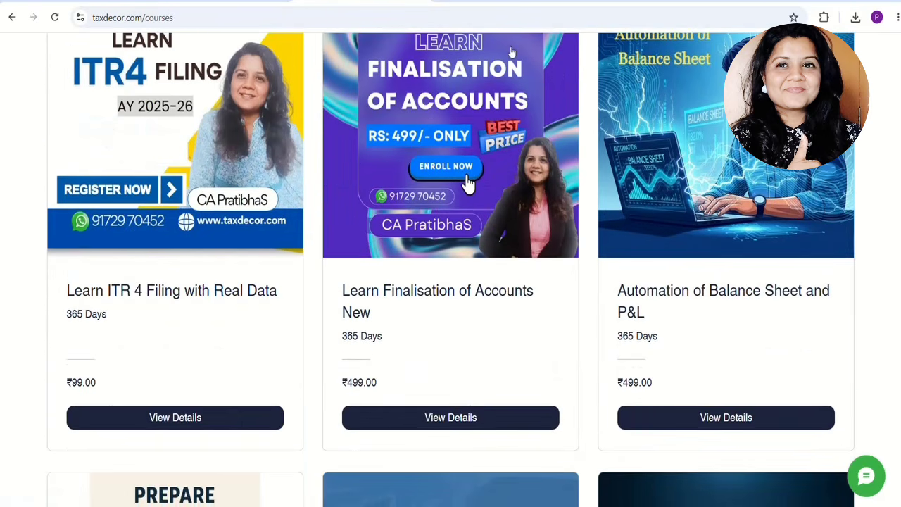
pyautogui.scroll(-5, 435, 141)
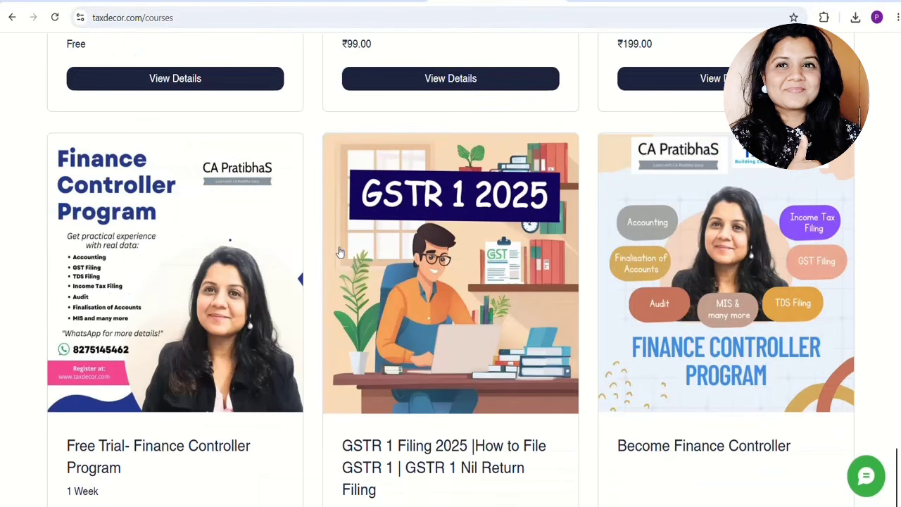